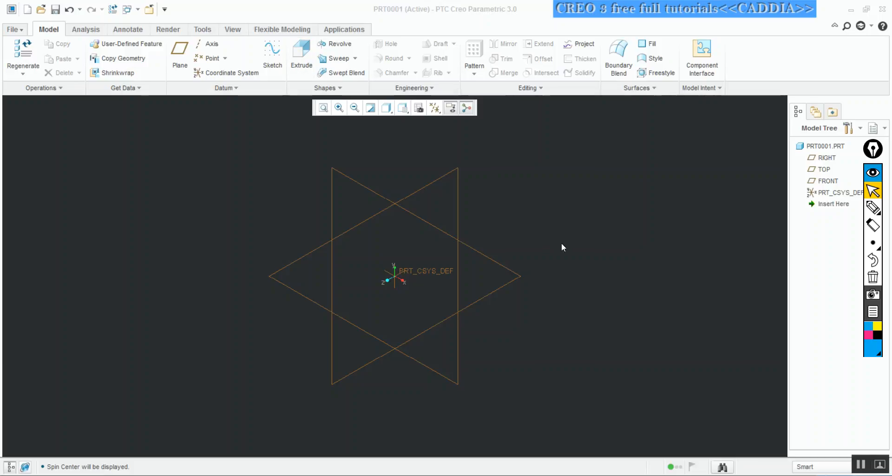
{"action": "left_click", "coordinate": [873, 207]}
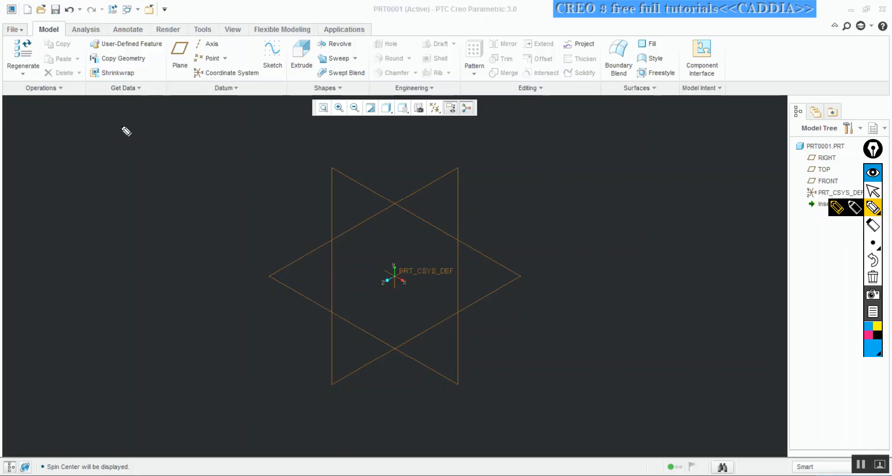
{"action": "left_click_drag", "start_coordinate": [122, 135], "coordinate": [123, 120]}
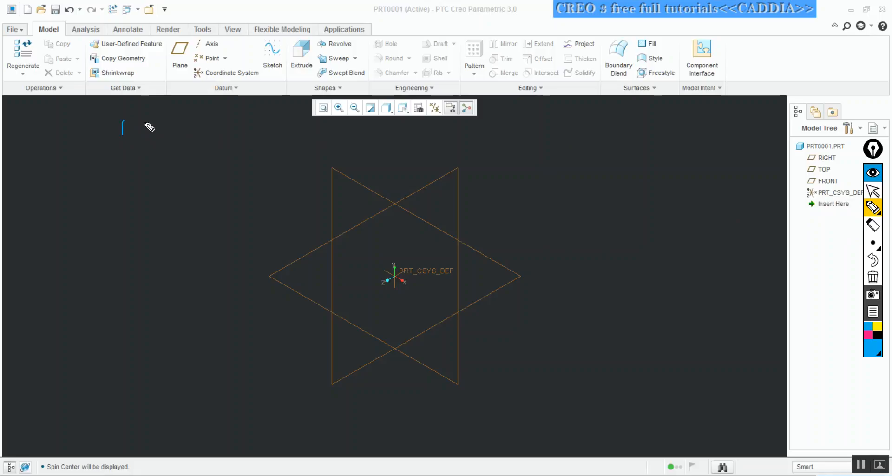
{"action": "left_click_drag", "start_coordinate": [136, 126], "coordinate": [171, 130]}
{"action": "left_click_drag", "start_coordinate": [179, 119], "coordinate": [188, 127]}
{"action": "left_click_drag", "start_coordinate": [185, 120], "coordinate": [203, 126]}
{"action": "mouse_move", "coordinate": [212, 108]}
{"action": "left_mouse_down"}
{"action": "mouse_move", "coordinate": [225, 119]}
{"action": "mouse_move", "coordinate": [264, 84]}
{"action": "mouse_move", "coordinate": [274, 91]}
{"action": "left_mouse_up"}
{"action": "mouse_move", "coordinate": [278, 36]}
{"action": "left_mouse_down"}
{"action": "mouse_move", "coordinate": [289, 47]}
{"action": "mouse_move", "coordinate": [277, 35]}
{"action": "left_mouse_up"}
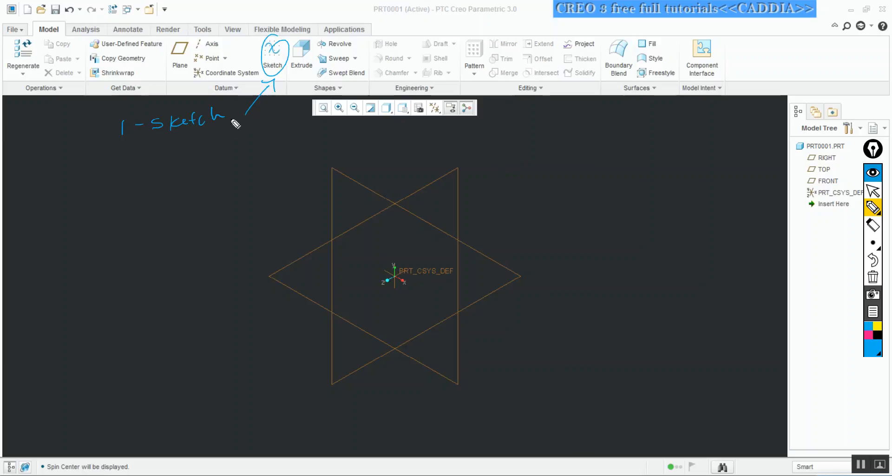
{"action": "mouse_move", "coordinate": [113, 149]}
{"action": "left_mouse_down"}
{"action": "mouse_move", "coordinate": [124, 161]}
{"action": "mouse_move", "coordinate": [137, 152]}
{"action": "mouse_move", "coordinate": [185, 162]}
{"action": "left_mouse_up"}
{"action": "mouse_move", "coordinate": [187, 142]}
{"action": "left_mouse_down"}
{"action": "mouse_move", "coordinate": [173, 162]}
{"action": "mouse_move", "coordinate": [197, 161]}
{"action": "left_mouse_up"}
{"action": "mouse_move", "coordinate": [188, 147]}
{"action": "left_mouse_down"}
{"action": "mouse_move", "coordinate": [251, 138]}
{"action": "mouse_move", "coordinate": [291, 81]}
{"action": "mouse_move", "coordinate": [309, 87]}
{"action": "left_mouse_up"}
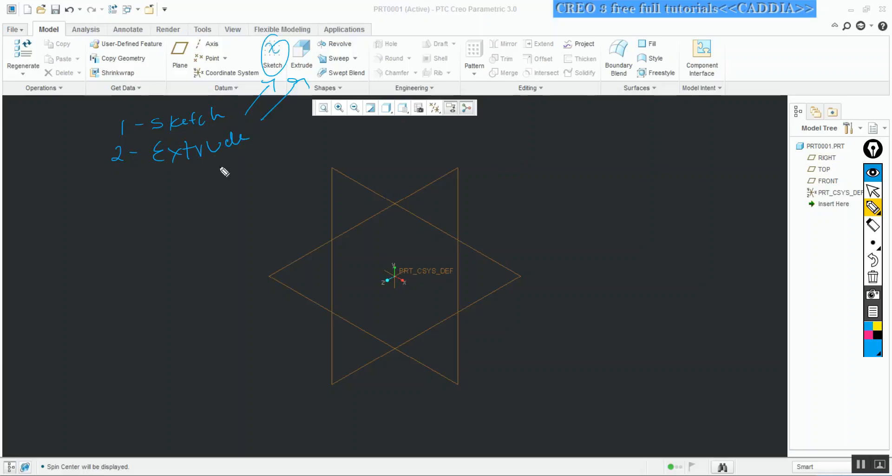
{"action": "key", "text": "ctrl+shift+2"}
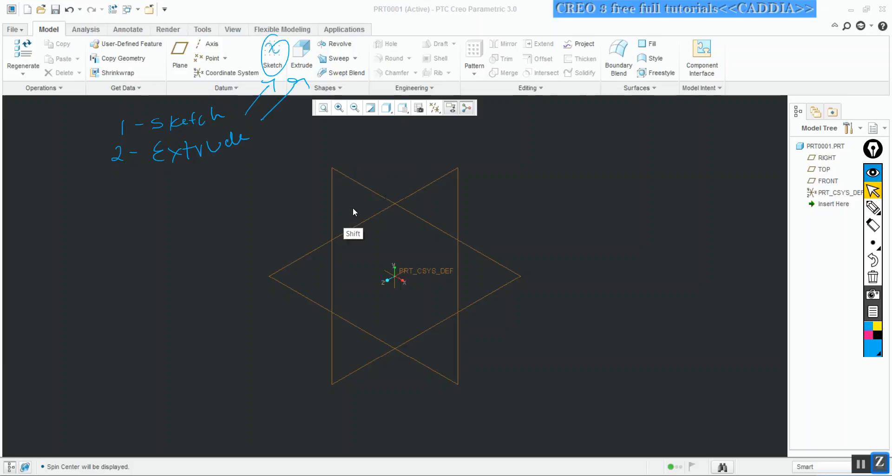
Start a sketch on the TOP datum plane and orient the view parallel to the sketch plane
{"action": "left_click", "coordinate": [315, 249]}
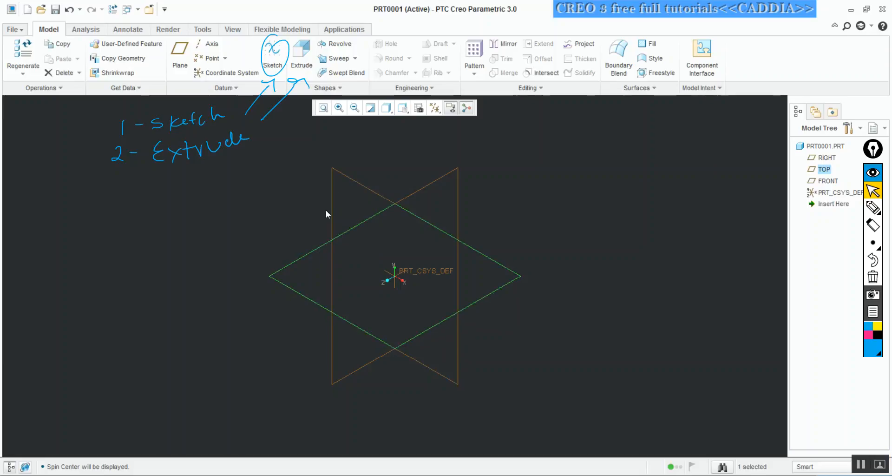
{"action": "left_click", "coordinate": [276, 55]}
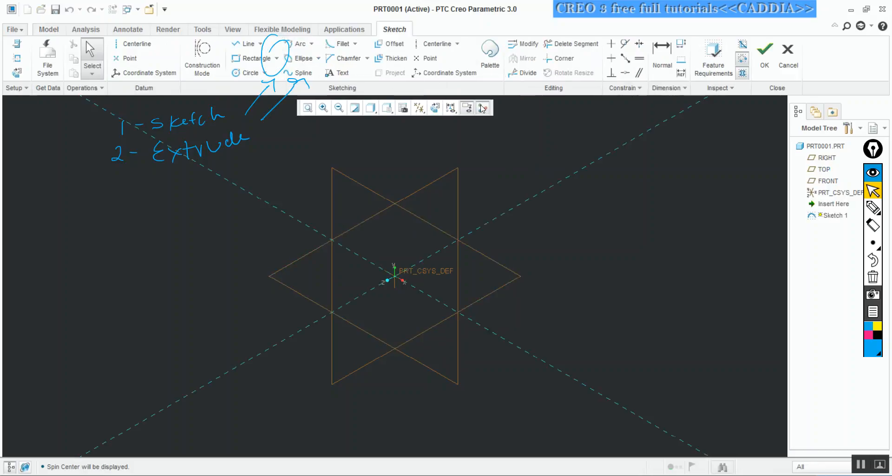
{"action": "left_click", "coordinate": [435, 108]}
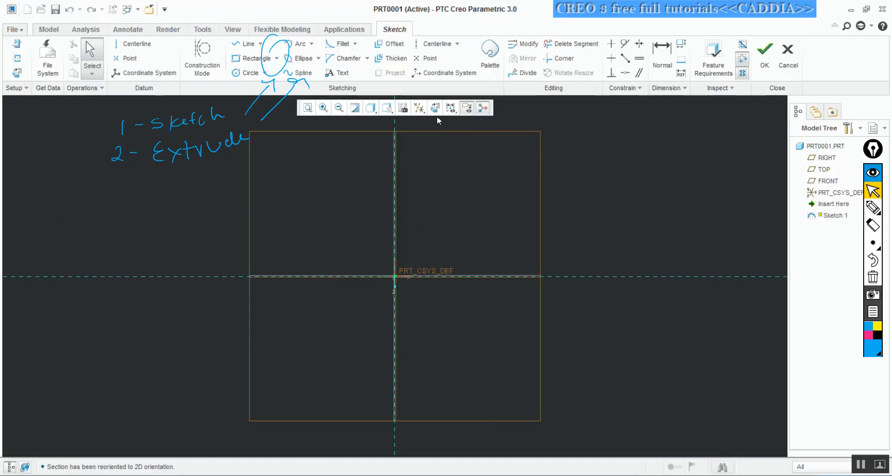
Hide all datum axes, points, coordinate systems and planes from the display
{"action": "left_click", "coordinate": [451, 108]}
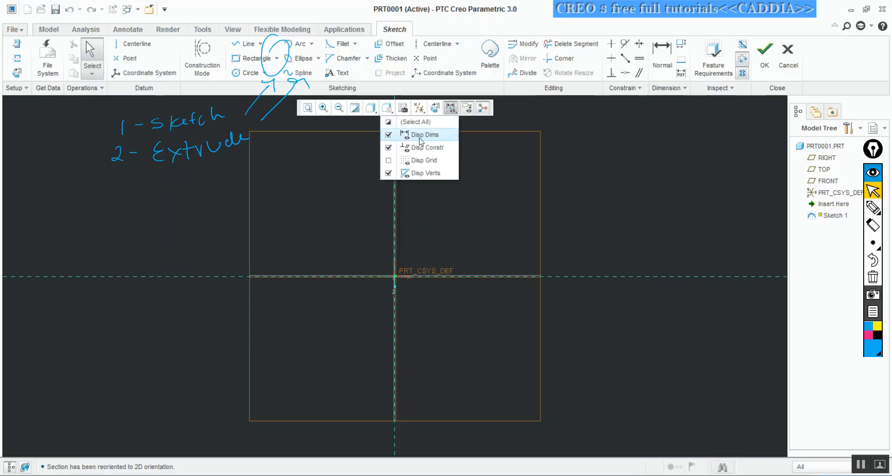
{"action": "left_click", "coordinate": [419, 108]}
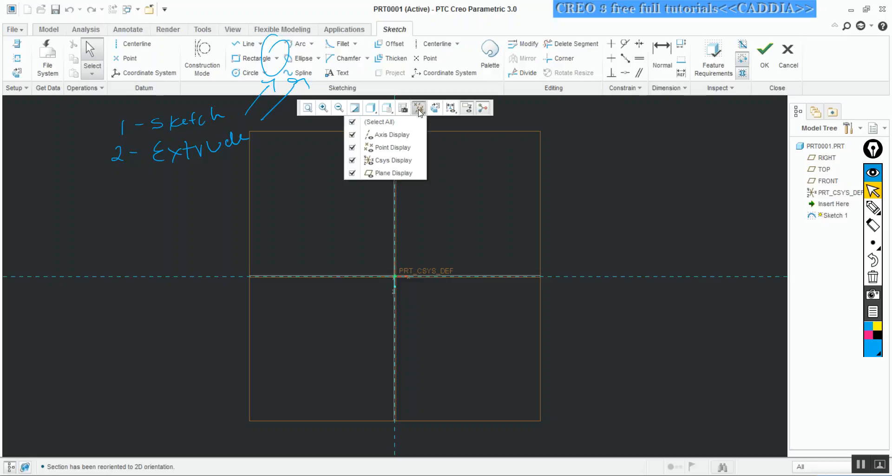
{"action": "left_click", "coordinate": [353, 121]}
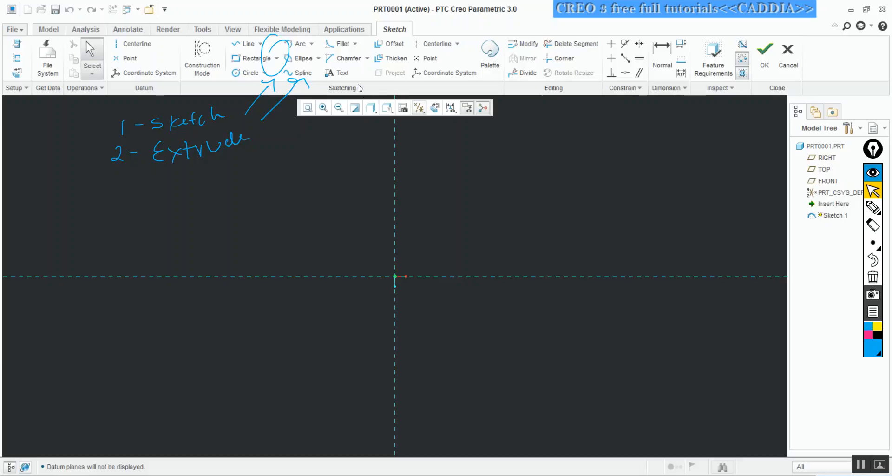
{"action": "key", "text": "ctrl+shift+5"}
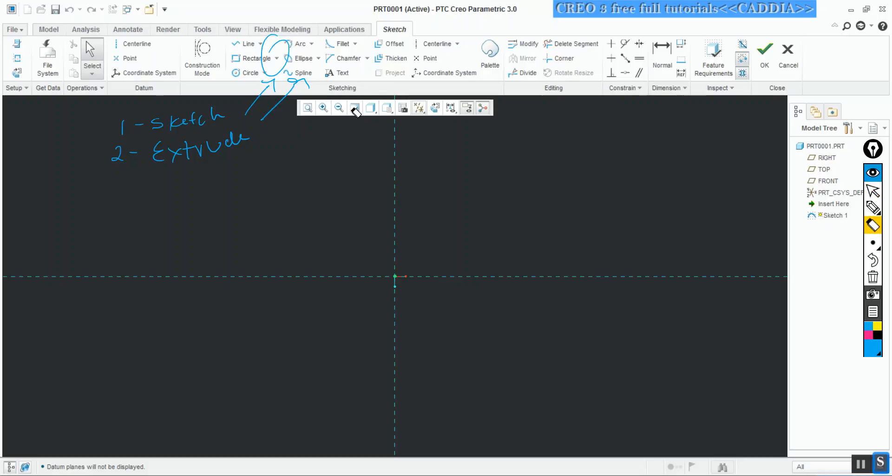
{"action": "left_click", "coordinate": [268, 114]}
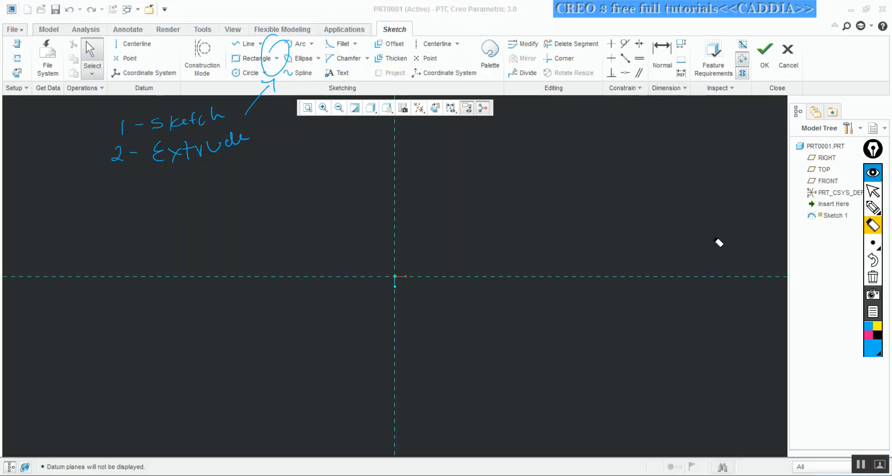
{"action": "left_click", "coordinate": [873, 278]}
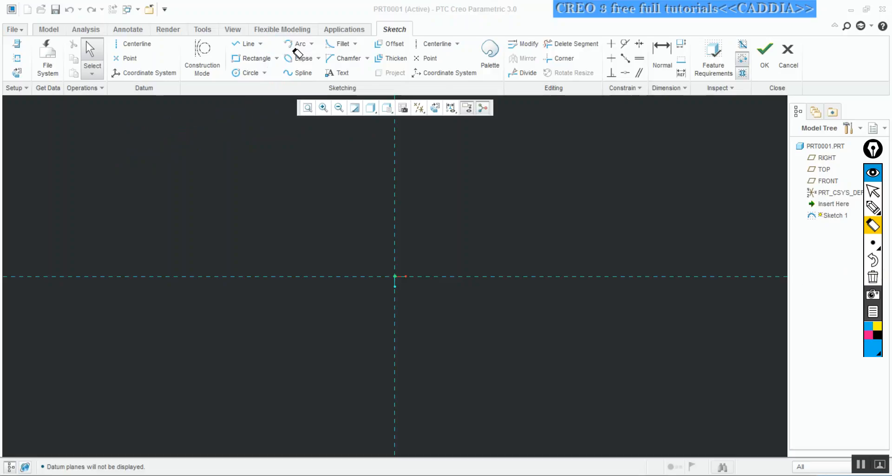
{"action": "key", "text": "ctrl+shift+1"}
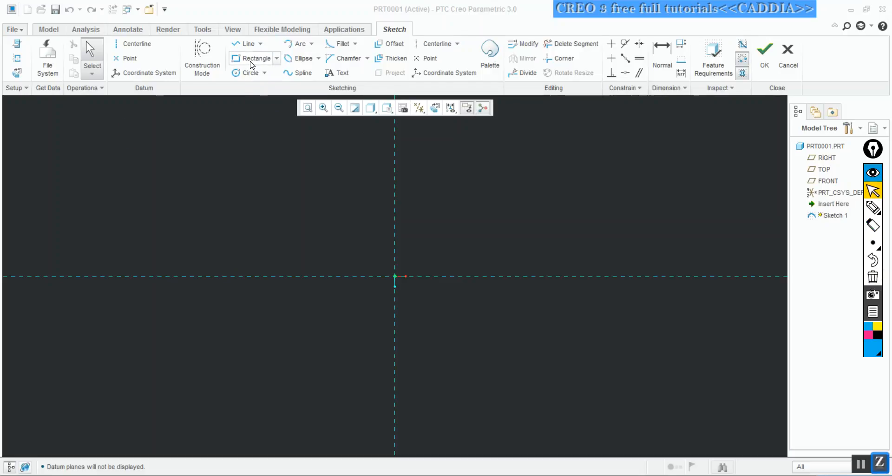
Sketch a center rectangle about 327 wide and 274 high, centred on the intersection of the two reference lines
{"action": "left_click", "coordinate": [256, 59]}
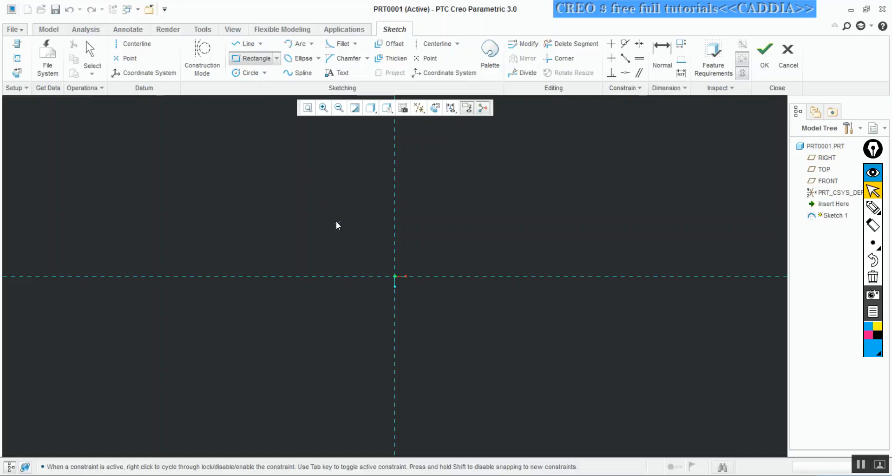
{"action": "left_click", "coordinate": [280, 59]}
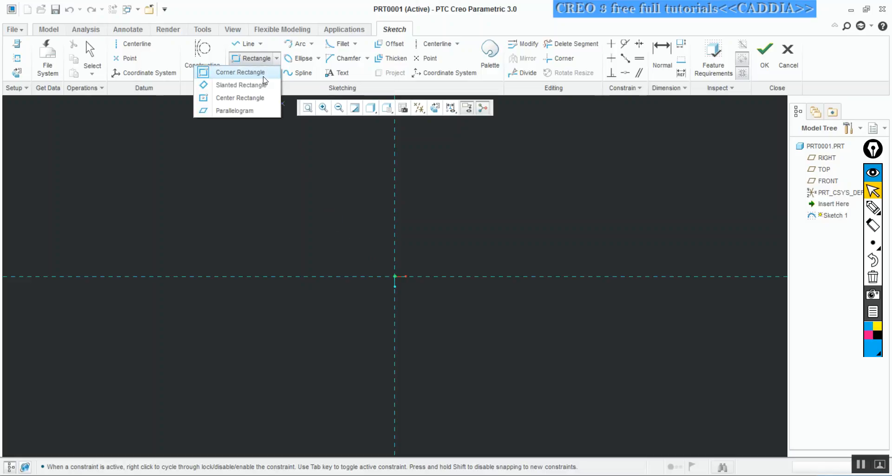
{"action": "left_click", "coordinate": [255, 96]}
{"action": "left_click", "coordinate": [395, 276]}
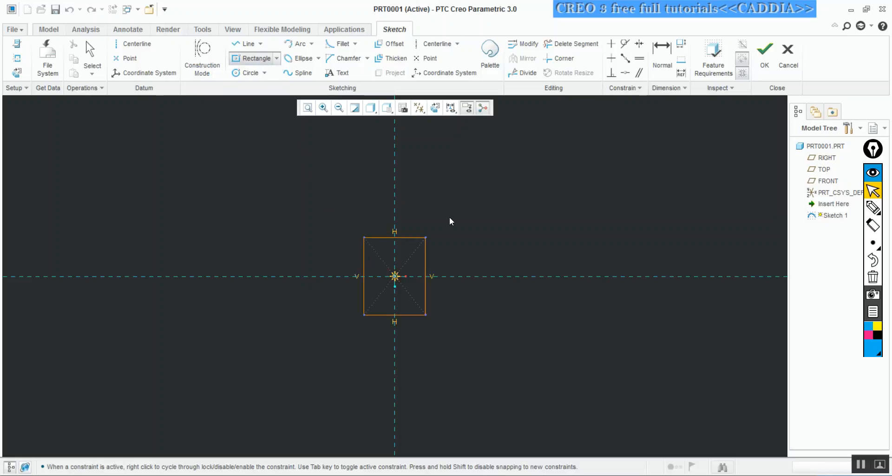
{"action": "left_click", "coordinate": [488, 198]}
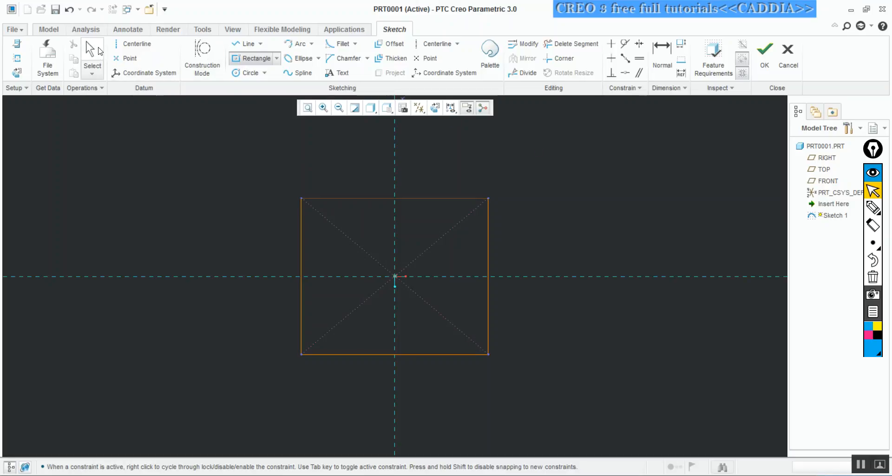
{"action": "left_click", "coordinate": [92, 50]}
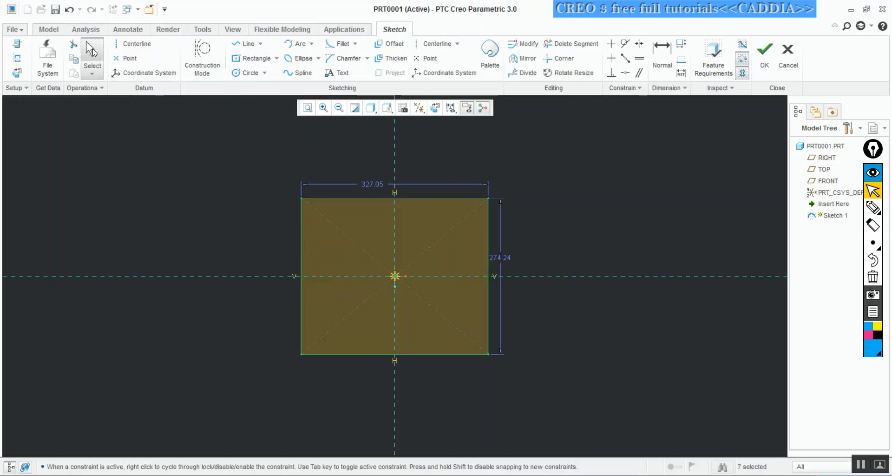
Set the rectangle's width to 100 and its height to 60, and finish the sketch
{"action": "left_click", "coordinate": [373, 184]}
{"action": "double_click", "coordinate": [373, 185]}
{"action": "type", "text": "100"}
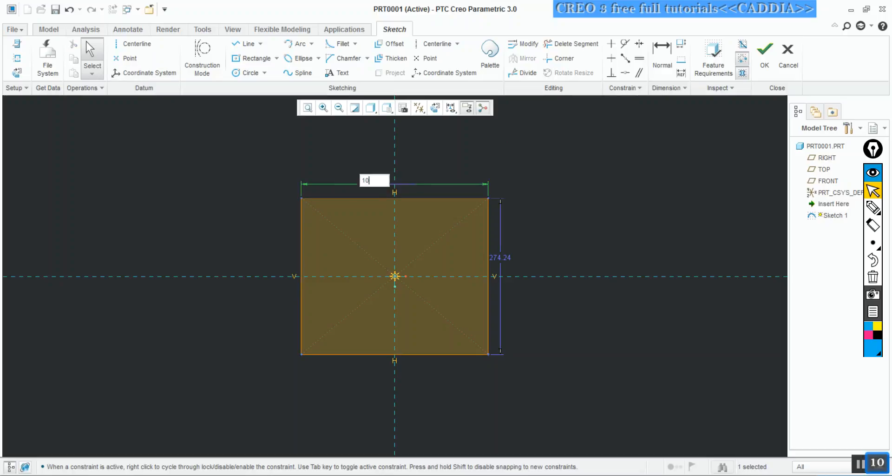
{"action": "key", "text": "Return"}
{"action": "double_click", "coordinate": [453, 250]}
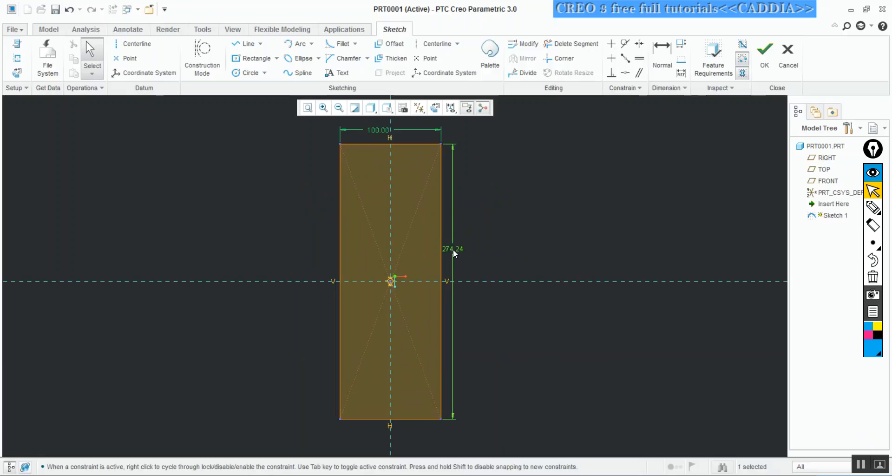
{"action": "type", "text": "60"}
{"action": "key", "text": "Return"}
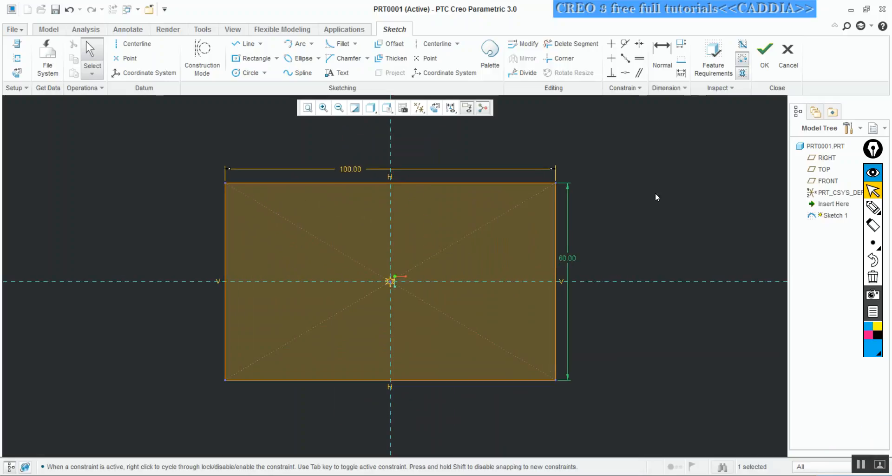
{"action": "left_click", "coordinate": [764, 52]}
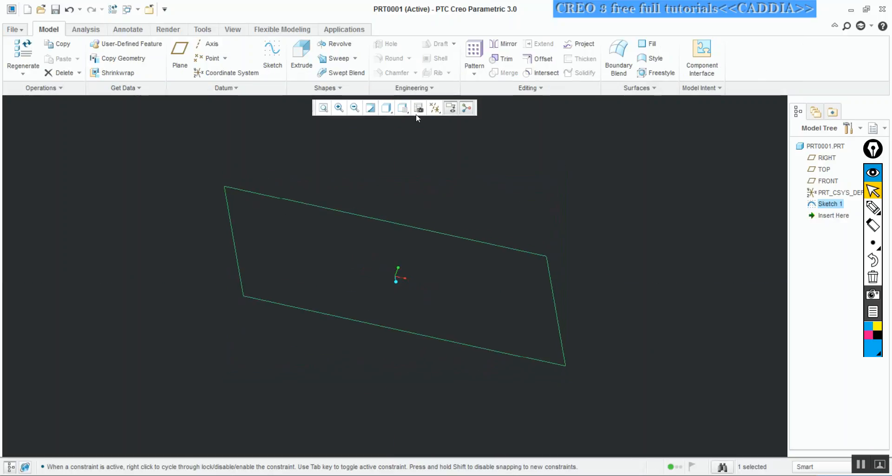
Turn the display of the datum planes back on
{"action": "left_click", "coordinate": [434, 108]}
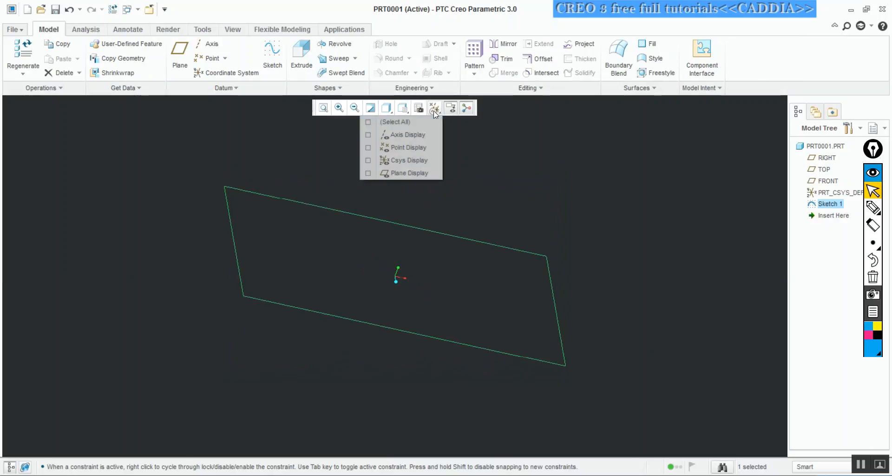
{"action": "left_click", "coordinate": [369, 174]}
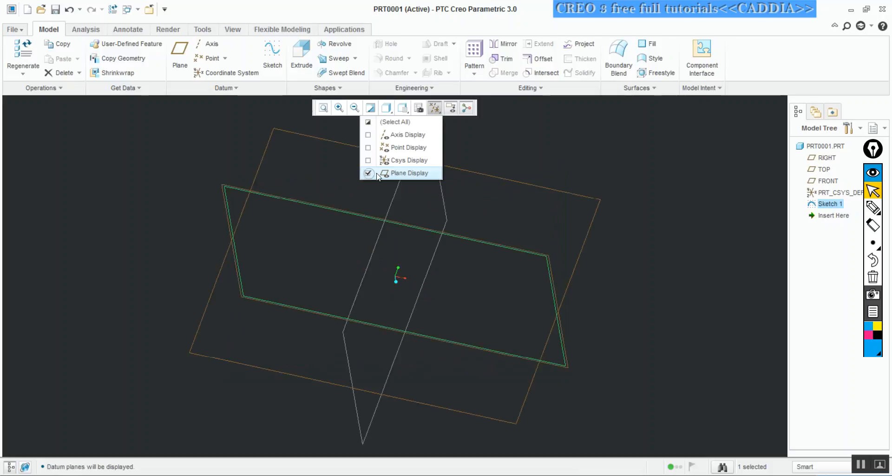
{"action": "left_click", "coordinate": [520, 148]}
{"action": "middle_click_drag", "start_coordinate": [522, 163], "coordinate": [498, 155]}
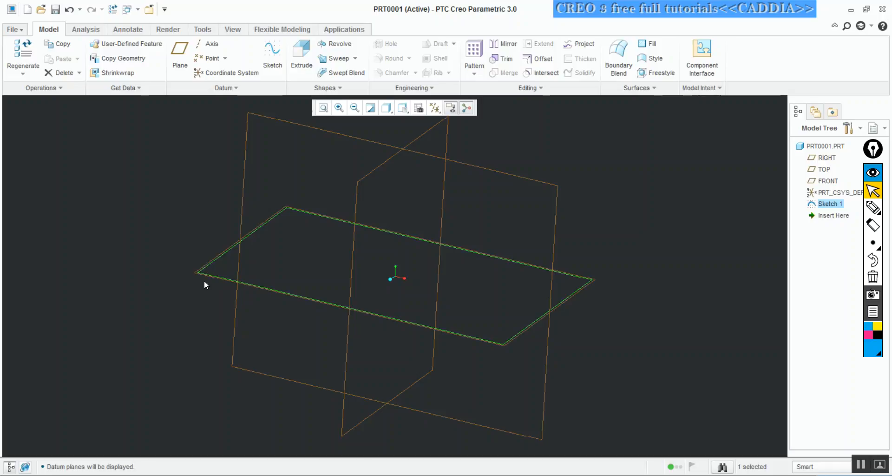
{"action": "middle_click_drag", "start_coordinate": [213, 240], "coordinate": [209, 253]}
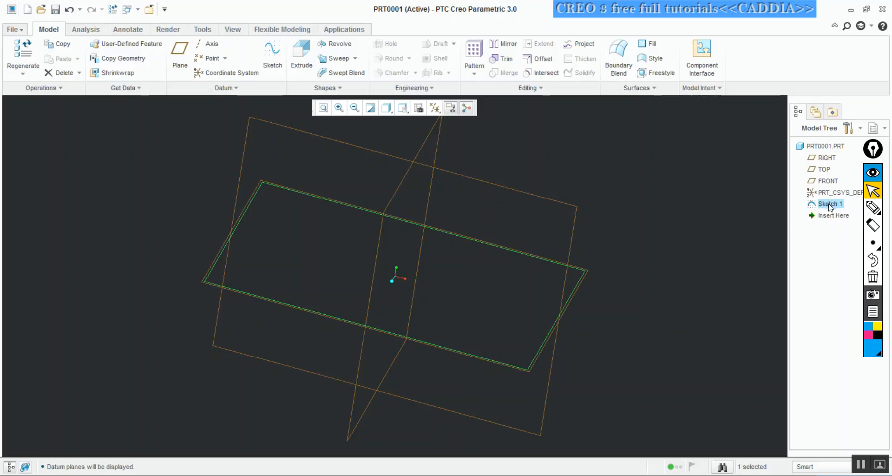
Extrude the 100 by 60 rectangle sketch to a depth of 30 as a solid block
{"action": "left_click", "coordinate": [755, 216]}
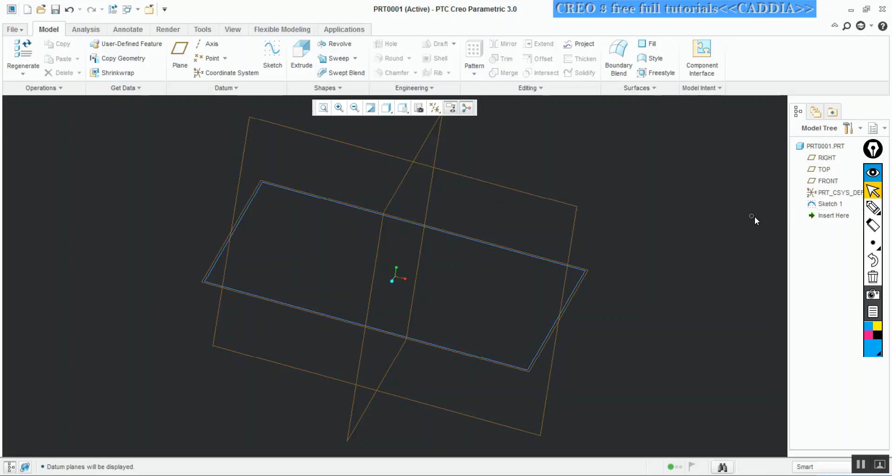
{"action": "left_click", "coordinate": [829, 205]}
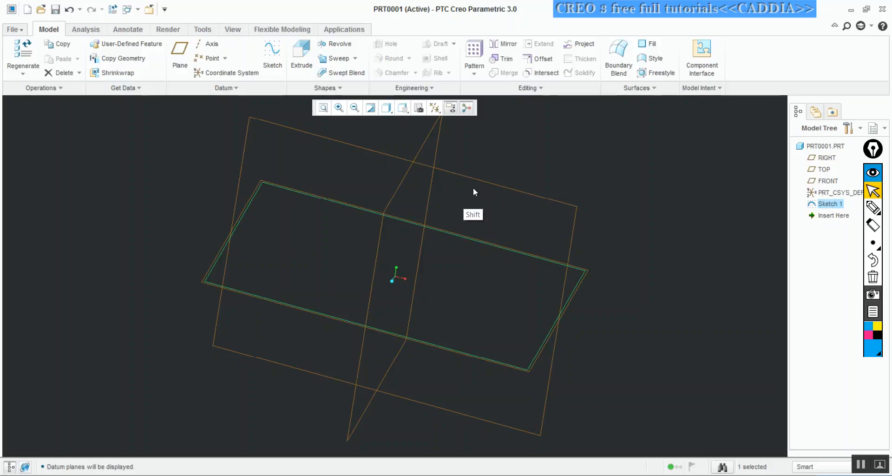
{"action": "key", "text": "ctrl+shift+z"}
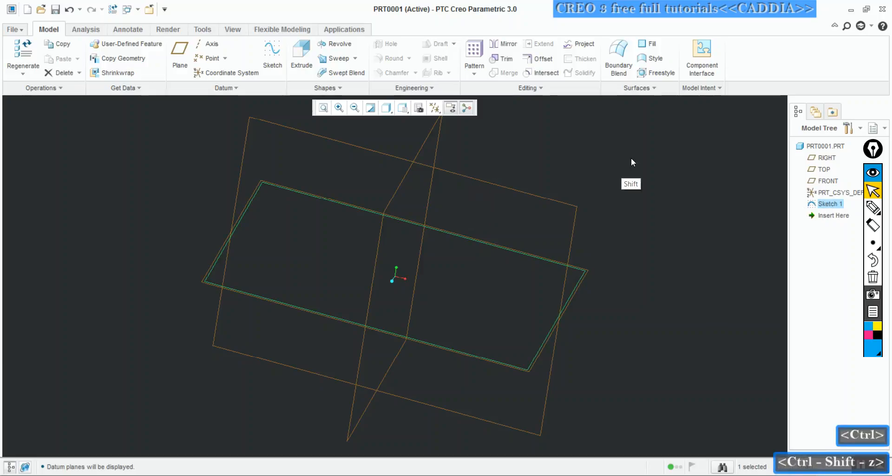
{"action": "left_click", "coordinate": [302, 53]}
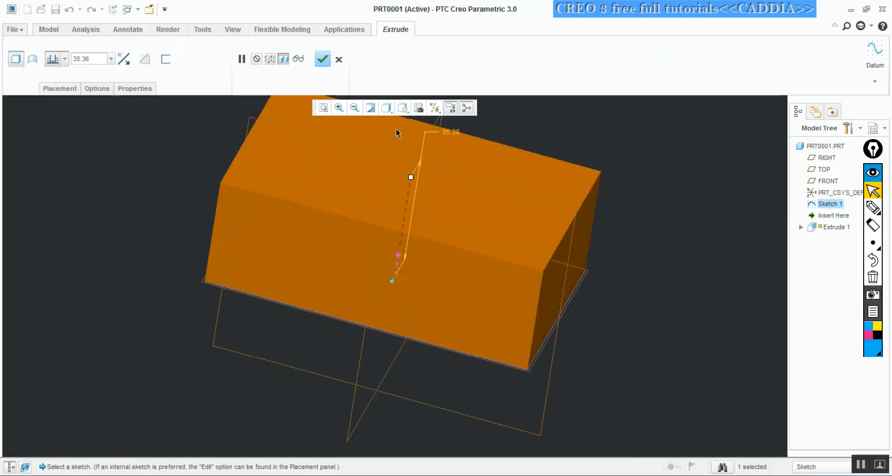
{"action": "middle_click_drag", "start_coordinate": [372, 188], "coordinate": [400, 217]}
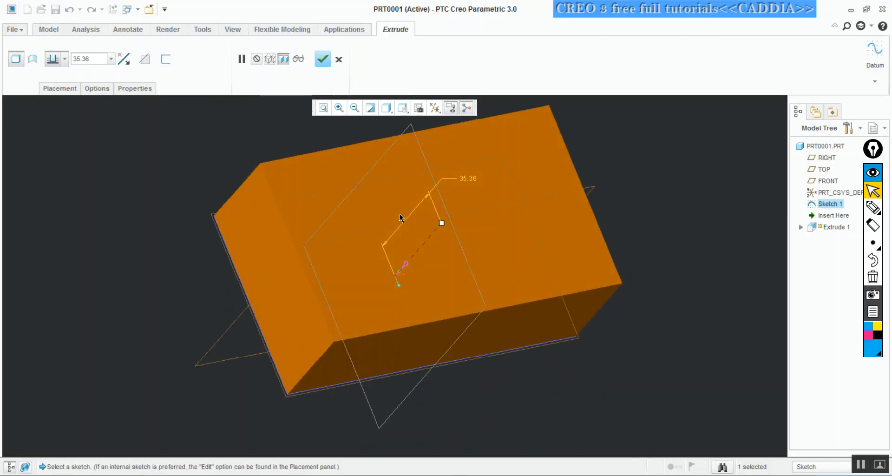
{"action": "left_click", "coordinate": [354, 108]}
{"action": "middle_click_drag", "start_coordinate": [365, 139], "coordinate": [410, 160]}
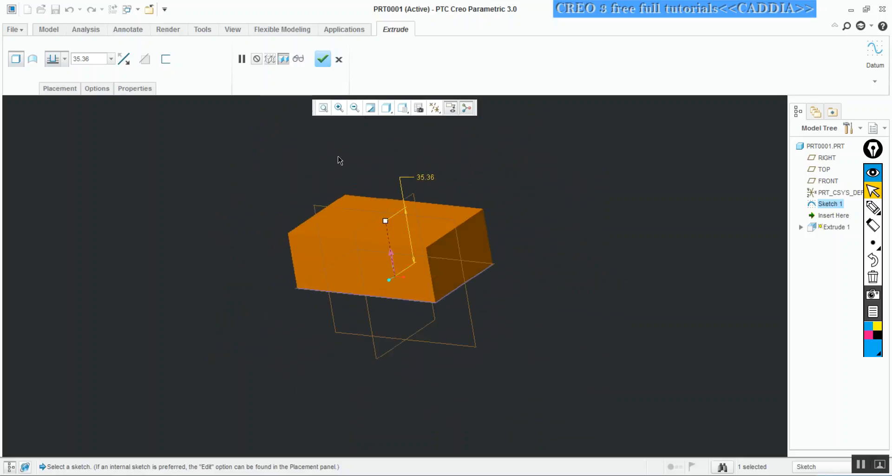
{"action": "left_click_drag", "start_coordinate": [97, 59], "coordinate": [67, 60]}
{"action": "type", "text": "30"}
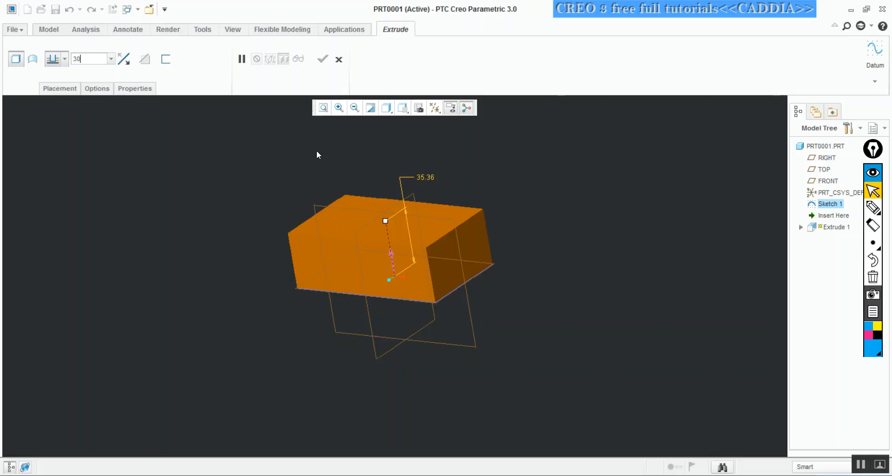
{"action": "key", "text": "Return"}
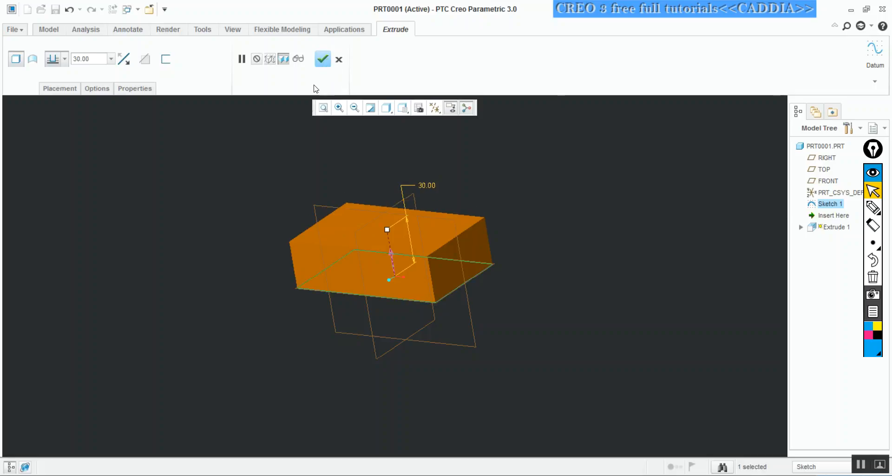
{"action": "key", "text": "x"}
{"action": "mouse_move", "coordinate": [323, 45]}
{"action": "left_mouse_down"}
{"action": "mouse_move", "coordinate": [329, 62]}
{"action": "mouse_move", "coordinate": [314, 46]}
{"action": "left_mouse_up"}
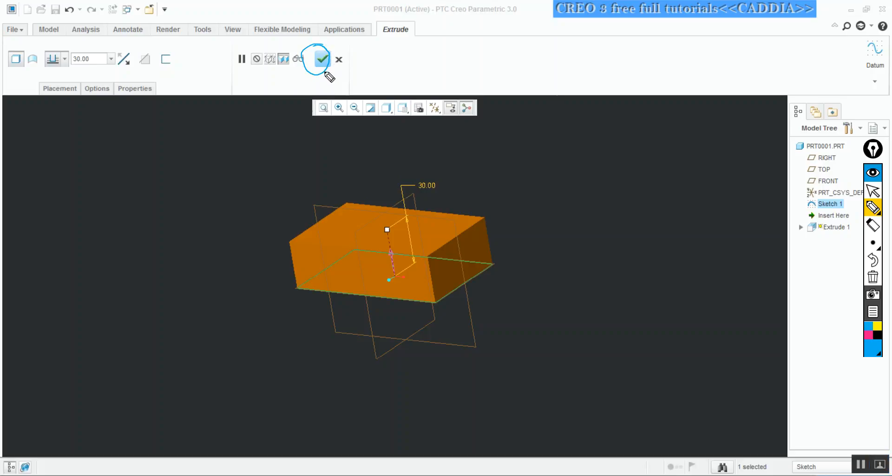
{"action": "key", "text": "z"}
{"action": "left_click", "coordinate": [324, 60]}
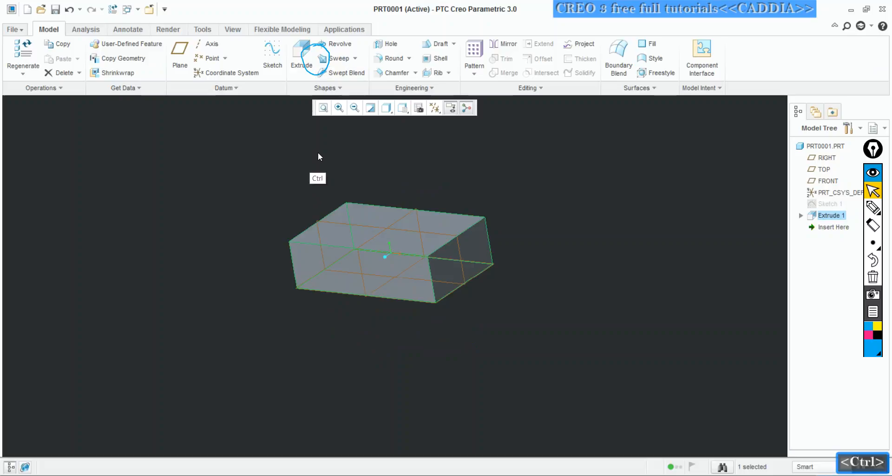
{"action": "left_click", "coordinate": [866, 278]}
{"action": "middle_click_drag", "start_coordinate": [513, 182], "coordinate": [510, 145]}
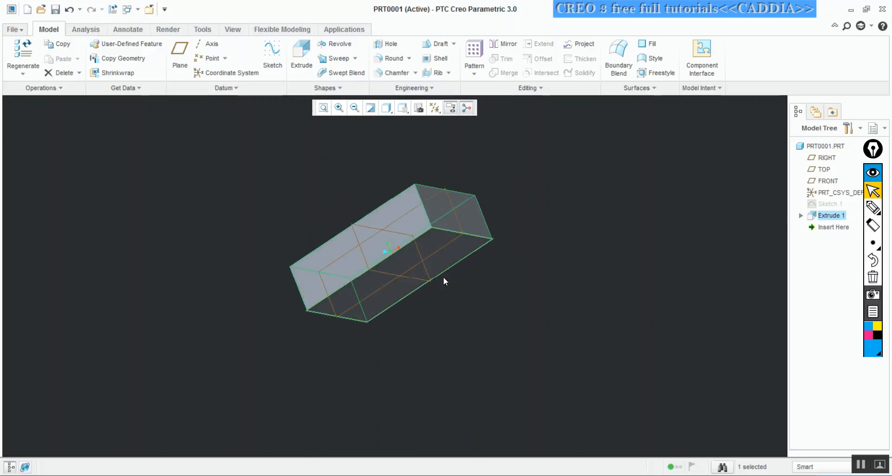
{"action": "mouse_move", "coordinate": [433, 248]}
{"action": "middle_mouse_down"}
{"action": "mouse_move", "coordinate": [420, 217]}
{"action": "mouse_move", "coordinate": [441, 167]}
{"action": "mouse_move", "coordinate": [353, 251]}
{"action": "mouse_move", "coordinate": [420, 279]}
{"action": "mouse_move", "coordinate": [406, 320]}
{"action": "mouse_move", "coordinate": [439, 316]}
{"action": "mouse_move", "coordinate": [413, 300]}
{"action": "middle_mouse_up"}
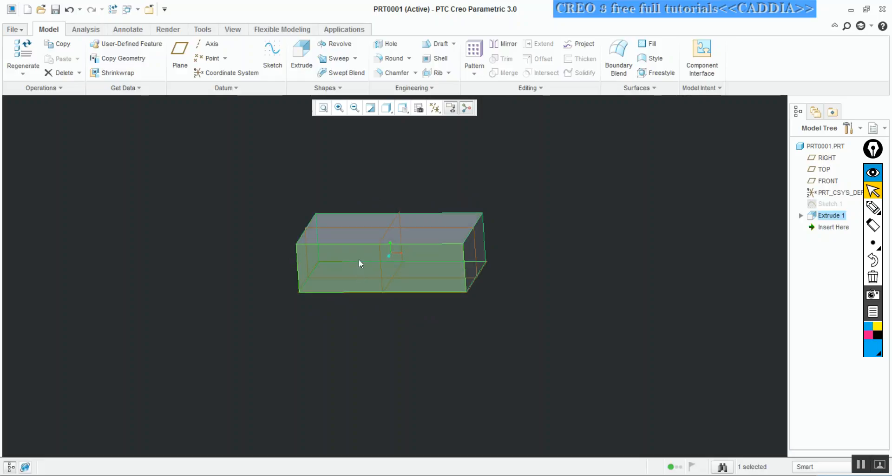
{"action": "mouse_move", "coordinate": [398, 190]}
{"action": "middle_mouse_down"}
{"action": "mouse_move", "coordinate": [378, 199]}
{"action": "mouse_move", "coordinate": [400, 199]}
{"action": "middle_mouse_up"}
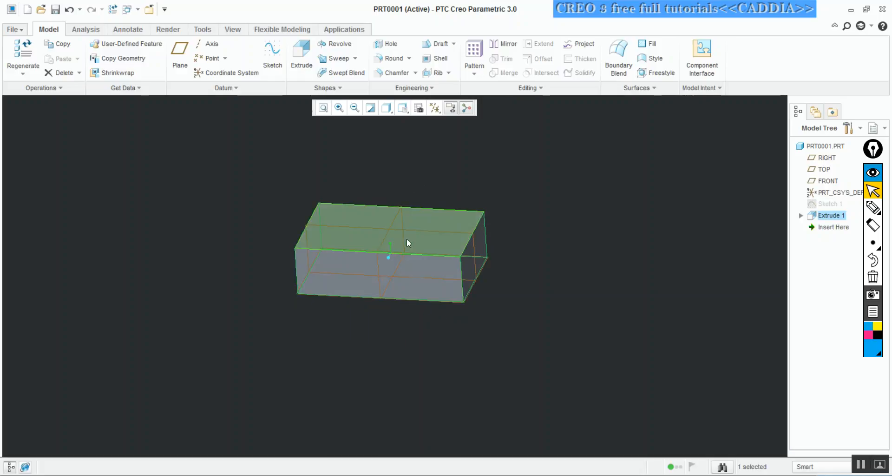
{"action": "middle_click_drag", "start_coordinate": [472, 223], "coordinate": [459, 199]}
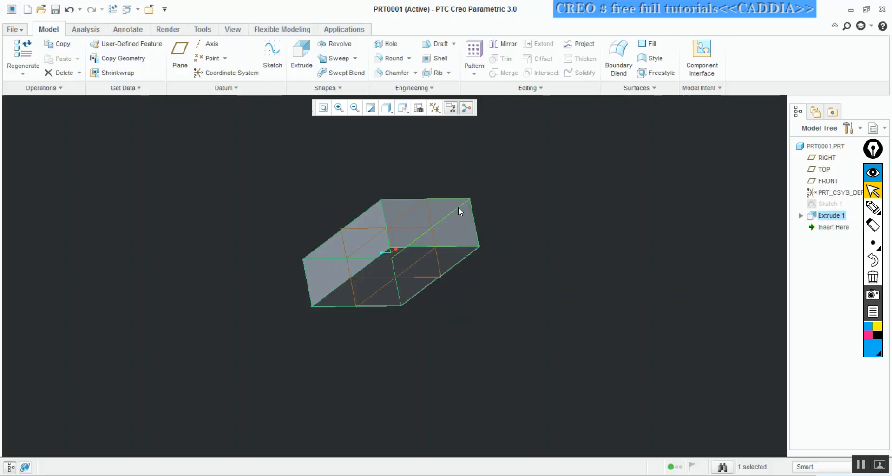
{"action": "key", "text": "ctrl+shift+3"}
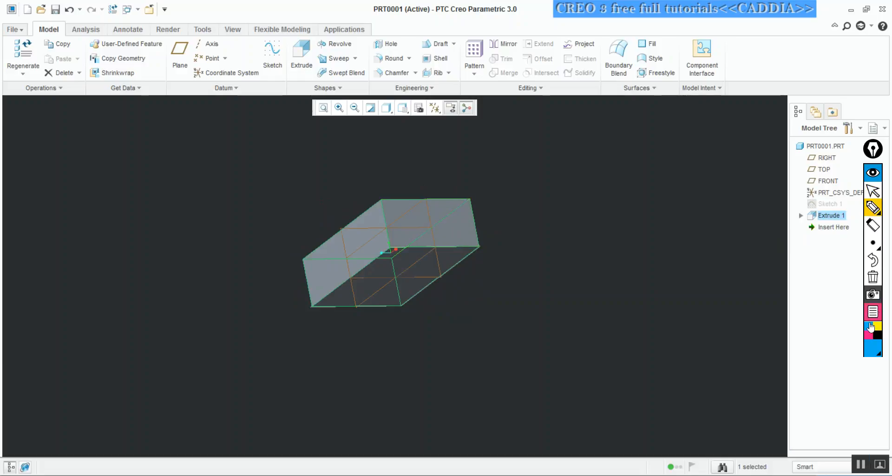
{"action": "left_click", "coordinate": [867, 335]}
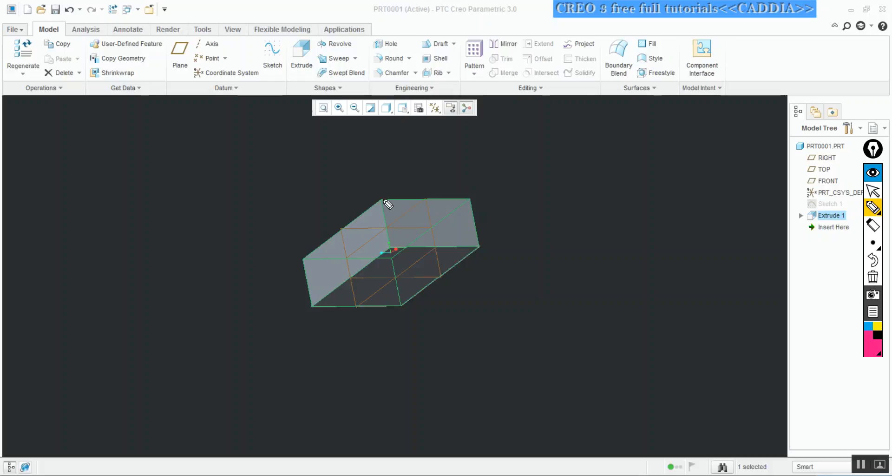
{"action": "left_click_drag", "start_coordinate": [382, 201], "coordinate": [387, 249]}
{"action": "left_click_drag", "start_coordinate": [371, 195], "coordinate": [370, 201]}
{"action": "left_click_drag", "start_coordinate": [376, 184], "coordinate": [378, 187]}
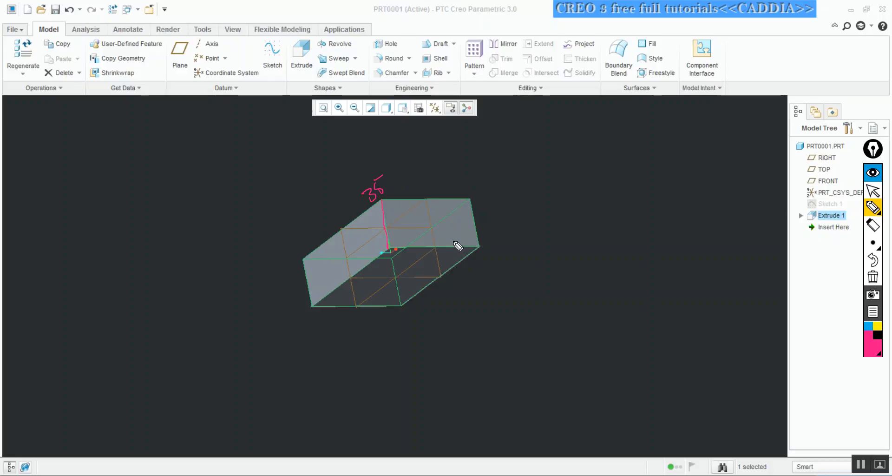
{"action": "left_click_drag", "start_coordinate": [454, 241], "coordinate": [456, 246]}
{"action": "mouse_move", "coordinate": [404, 305]}
{"action": "left_mouse_down"}
{"action": "mouse_move", "coordinate": [478, 250]}
{"action": "mouse_move", "coordinate": [449, 283]}
{"action": "left_mouse_up"}
{"action": "left_click_drag", "start_coordinate": [460, 272], "coordinate": [465, 275]}
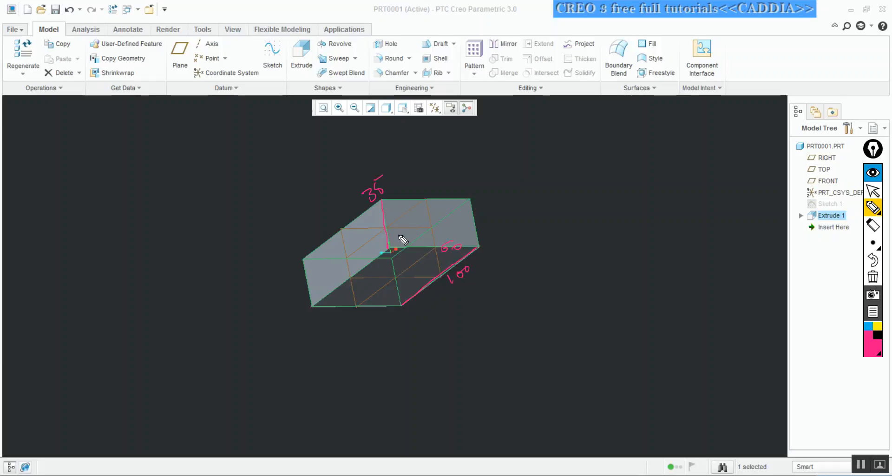
{"action": "left_click_drag", "start_coordinate": [381, 184], "coordinate": [382, 179]}
{"action": "mouse_move", "coordinate": [383, 200]}
{"action": "left_mouse_down"}
{"action": "mouse_move", "coordinate": [471, 204]}
{"action": "mouse_move", "coordinate": [476, 239]}
{"action": "mouse_move", "coordinate": [395, 246]}
{"action": "left_mouse_up"}
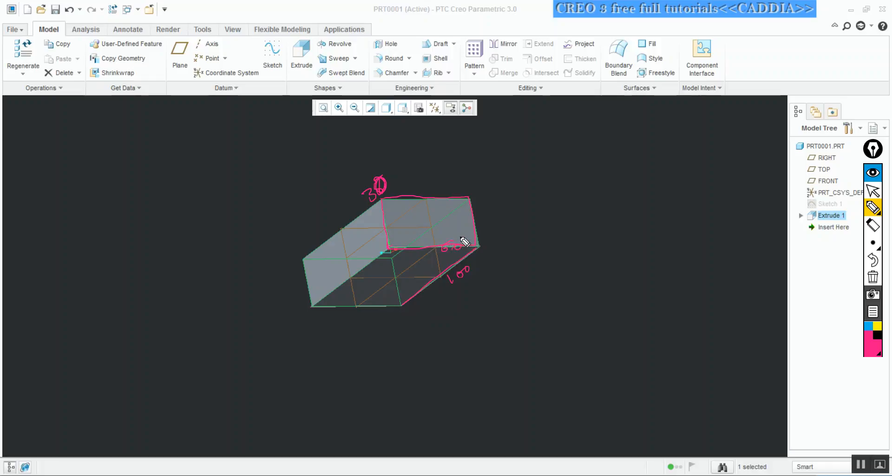
{"action": "left_click", "coordinate": [873, 277]}
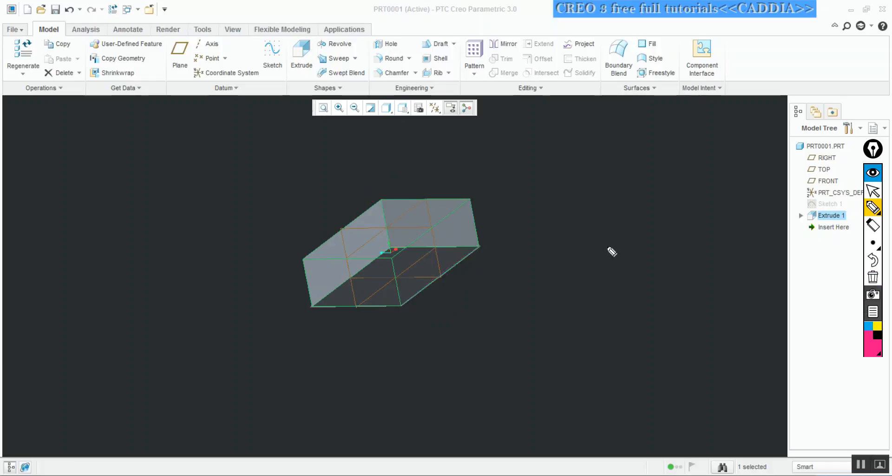
{"action": "left_click", "coordinate": [872, 190]}
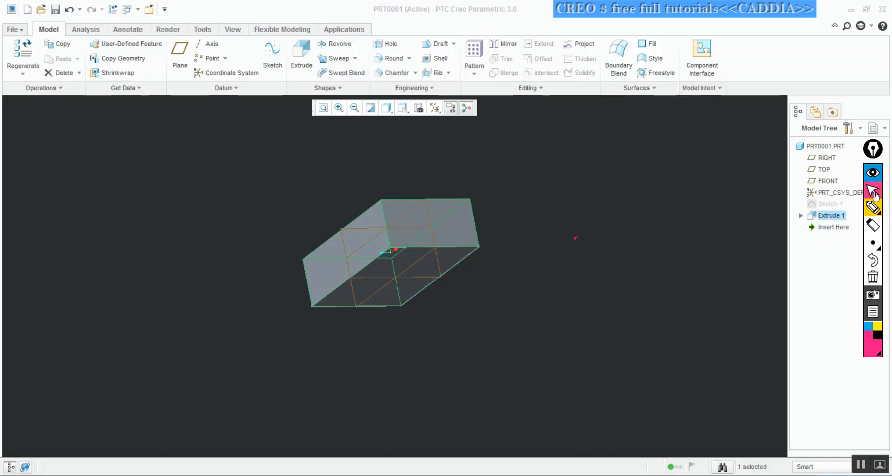
{"action": "key", "text": "ctrl+d"}
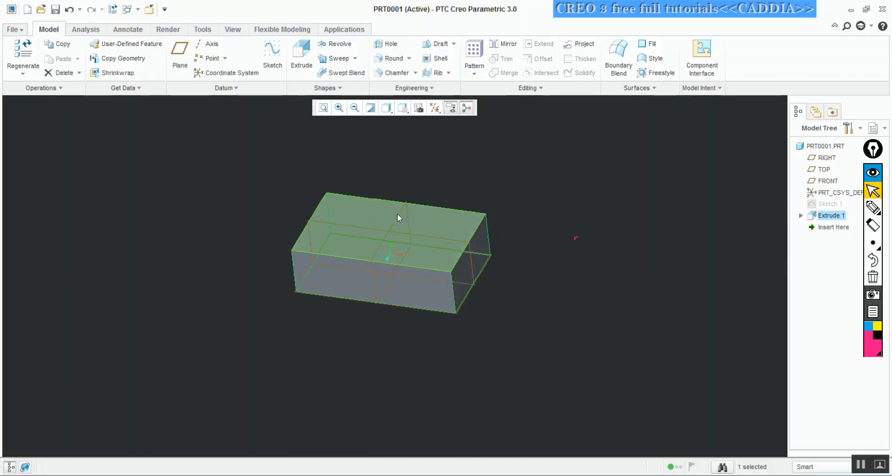
{"action": "left_click", "coordinate": [425, 174]}
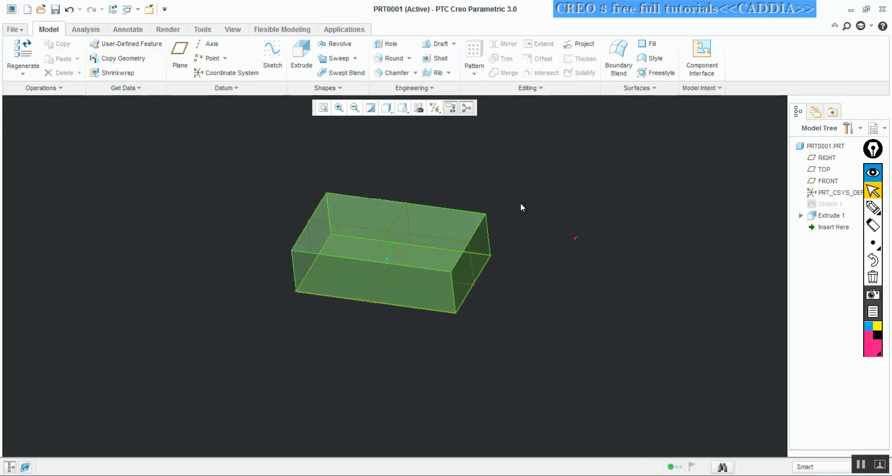
Start a sketch on the RIGHT plane and orient the sketch plane parallel to the screen
{"action": "left_click", "coordinate": [824, 169]}
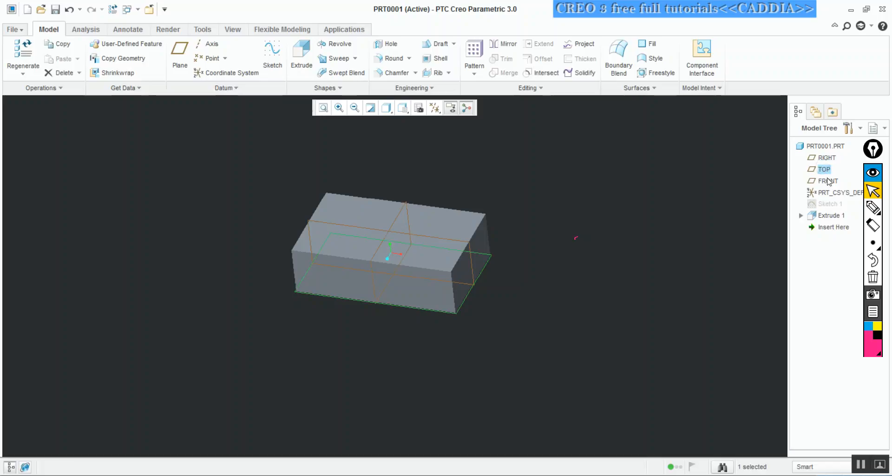
{"action": "left_click", "coordinate": [827, 181]}
{"action": "left_click", "coordinate": [397, 218]}
{"action": "mouse_move", "coordinate": [392, 240]}
{"action": "middle_mouse_down"}
{"action": "mouse_move", "coordinate": [406, 218]}
{"action": "mouse_move", "coordinate": [395, 250]}
{"action": "mouse_move", "coordinate": [440, 263]}
{"action": "mouse_move", "coordinate": [464, 241]}
{"action": "mouse_move", "coordinate": [443, 248]}
{"action": "middle_mouse_up"}
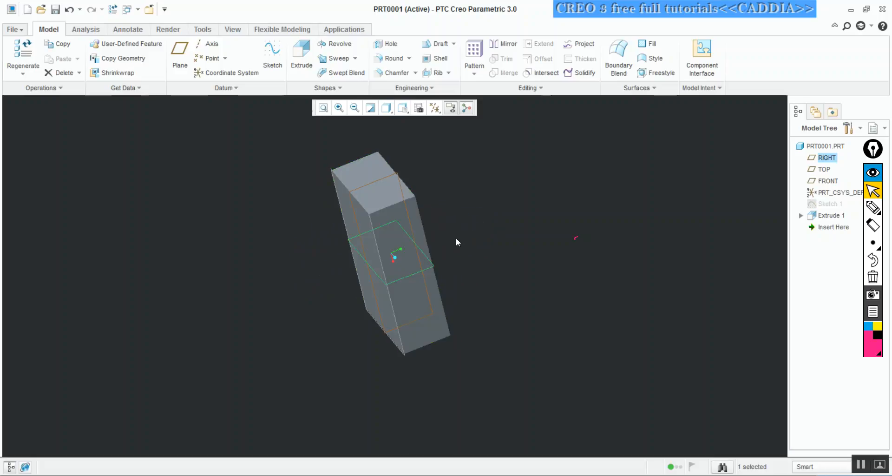
{"action": "left_click", "coordinate": [272, 54]}
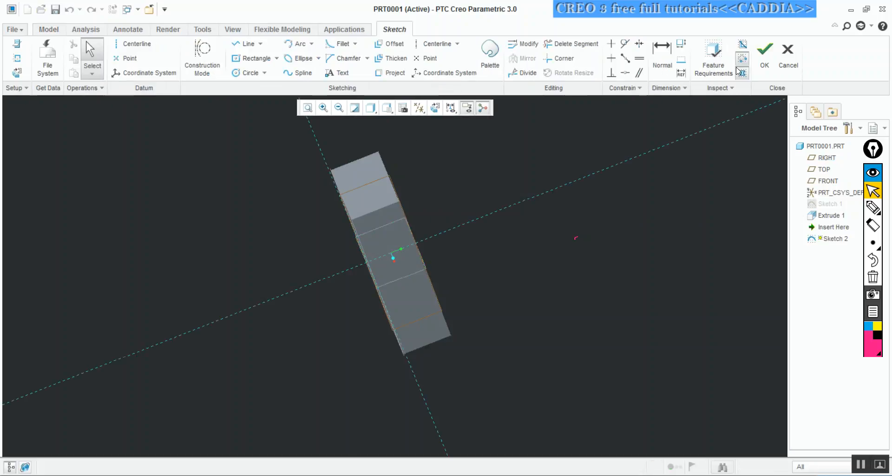
{"action": "left_click", "coordinate": [451, 107]}
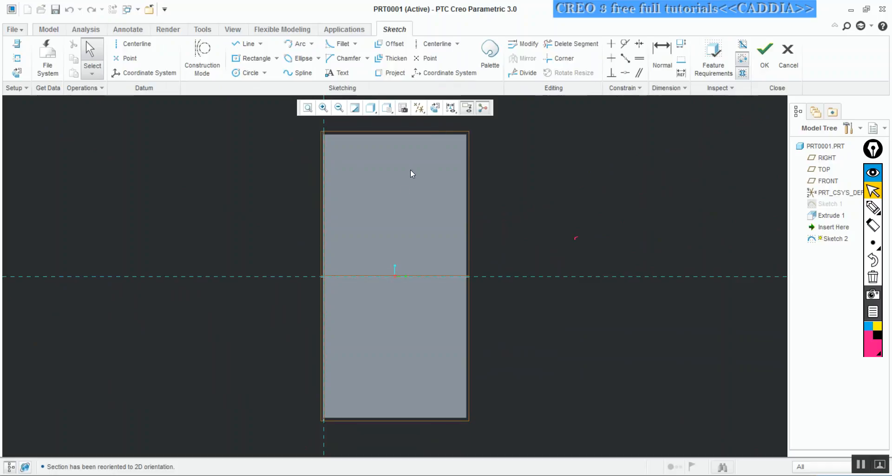
Sketch a center rectangle about 26 wide and 61 high beside the block, centred on the horizontal reference line and about 50 from the vertical one
{"action": "left_click", "coordinate": [254, 58]}
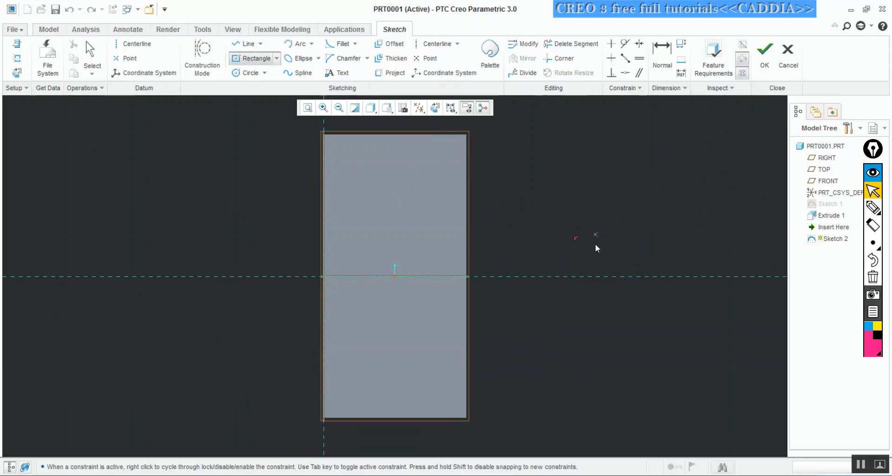
{"action": "left_click", "coordinate": [621, 277]}
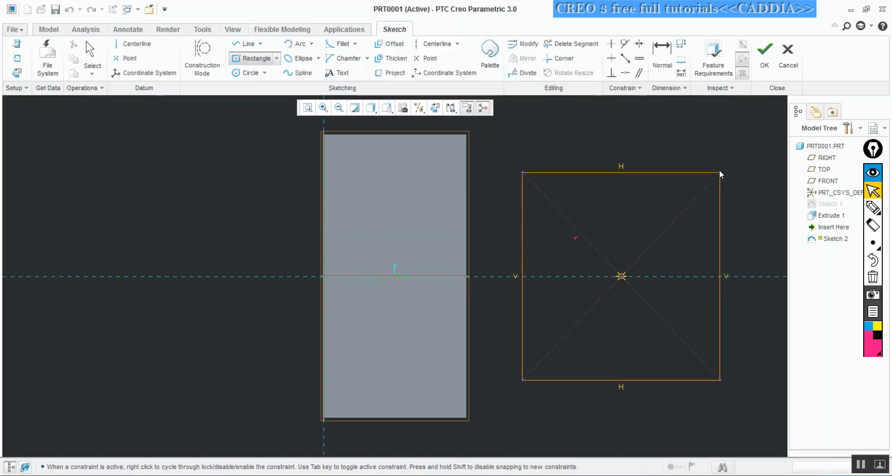
{"action": "left_click", "coordinate": [684, 134]}
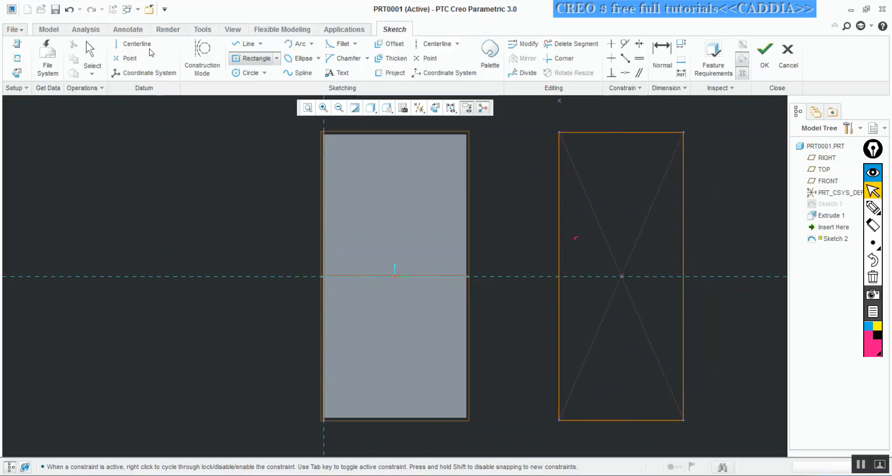
{"action": "left_click", "coordinate": [99, 47]}
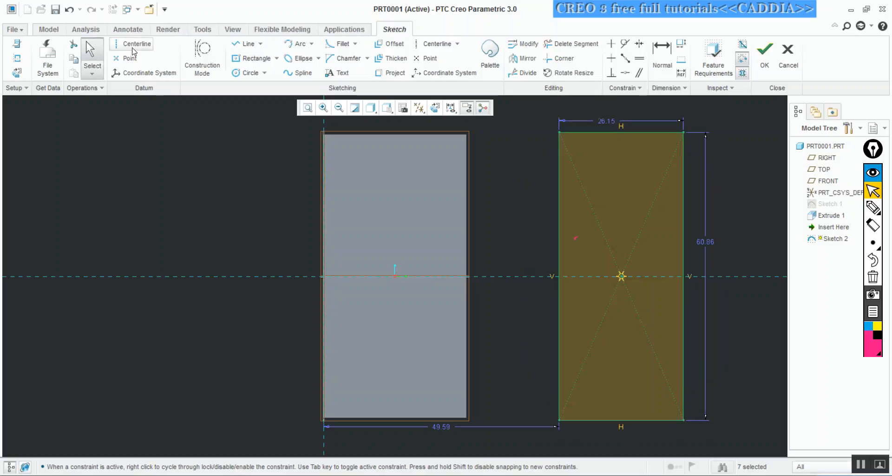
Set the new rectangle's width to 30 and its height to 60
{"action": "double_click", "coordinate": [604, 120]}
{"action": "type", "text": "30"}
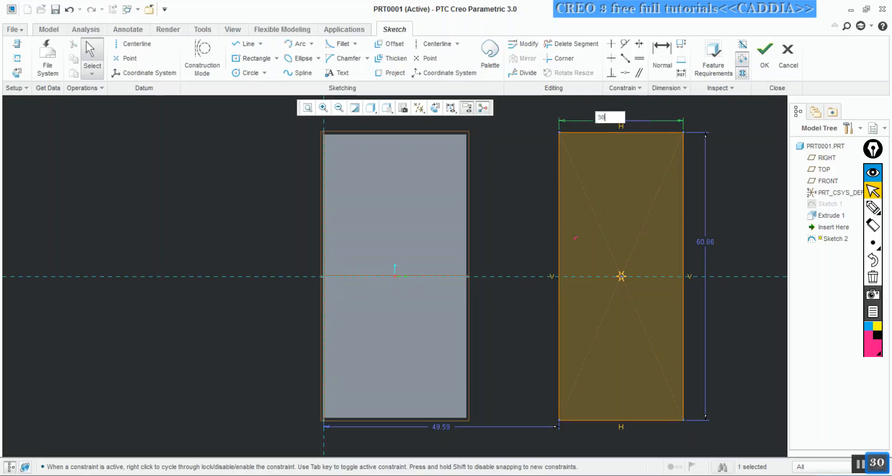
{"action": "key", "text": "Return"}
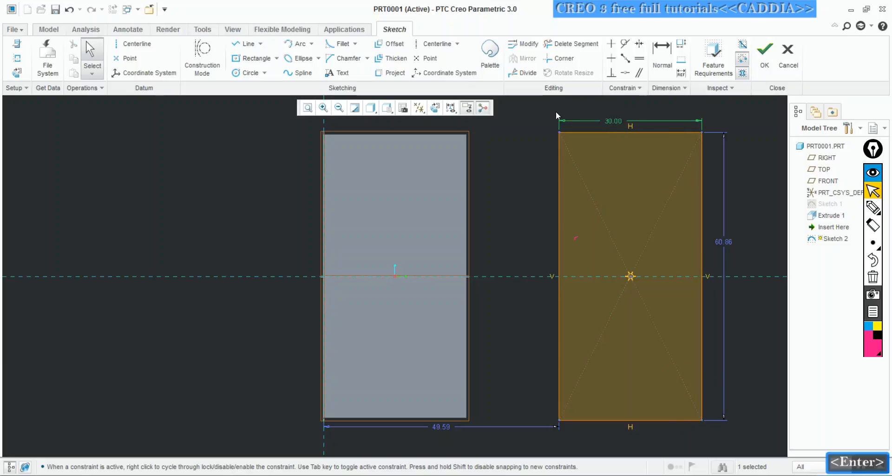
{"action": "double_click", "coordinate": [724, 243]}
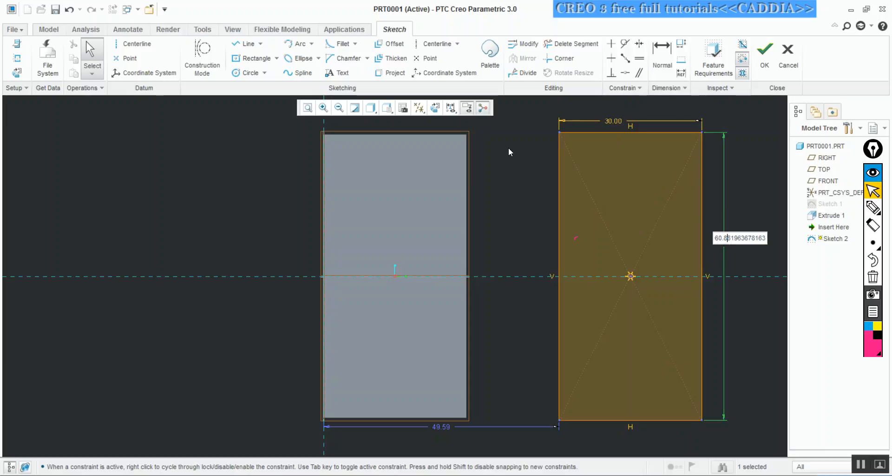
{"action": "type", "text": "60"}
{"action": "key", "text": "Return"}
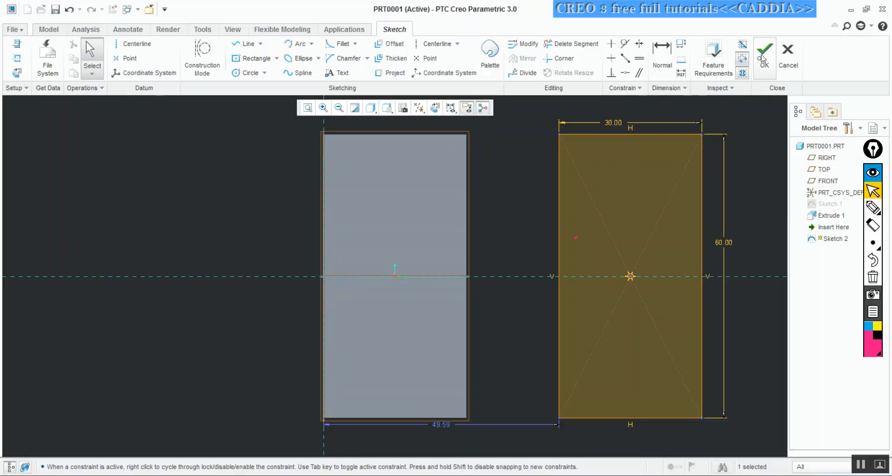
Finish the 30 by 60 rectangle sketch on the RIGHT plane and return to part modelling
{"action": "left_click", "coordinate": [765, 52]}
{"action": "middle_click_drag", "start_coordinate": [617, 152], "coordinate": [553, 169]}
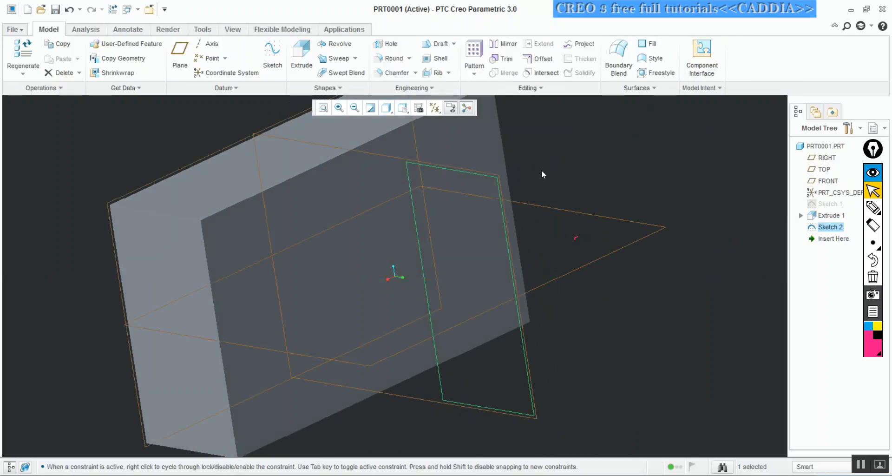
{"action": "left_click", "coordinate": [354, 108]}
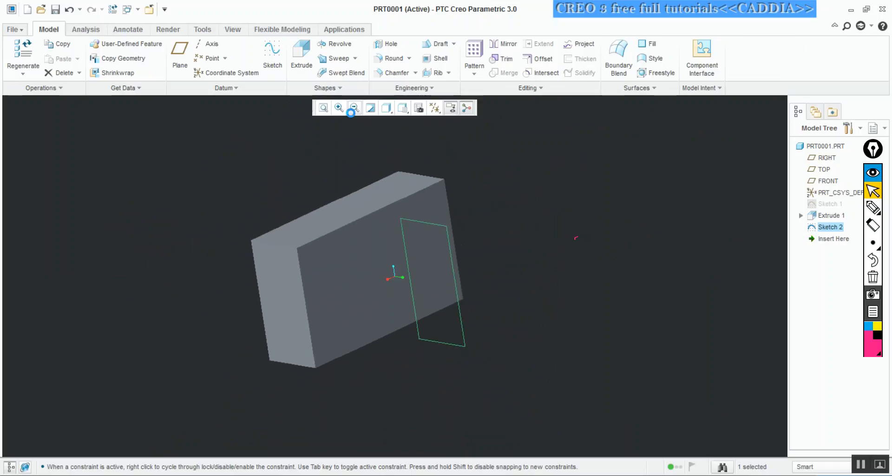
{"action": "mouse_move", "coordinate": [500, 169]}
{"action": "middle_mouse_down"}
{"action": "mouse_move", "coordinate": [472, 157]}
{"action": "mouse_move", "coordinate": [491, 153]}
{"action": "mouse_move", "coordinate": [486, 173]}
{"action": "mouse_move", "coordinate": [501, 185]}
{"action": "middle_mouse_up"}
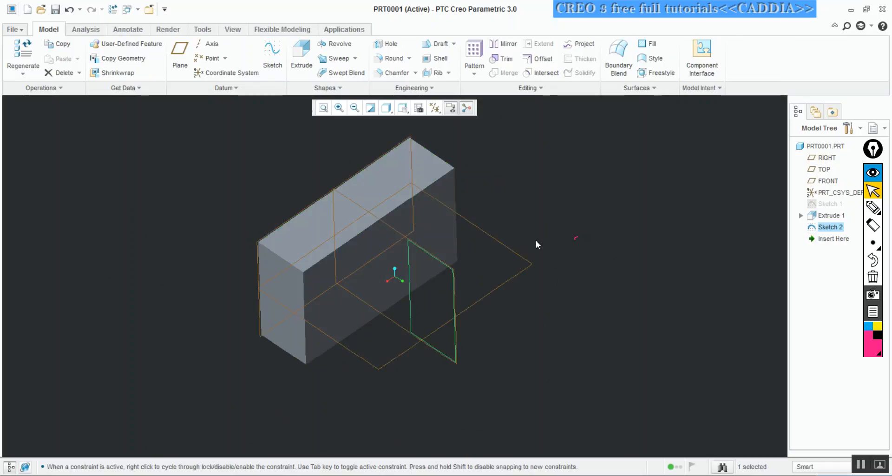
Start an Extrude of the 30 by 60 rectangle sketch with a depth of 50
{"action": "left_click", "coordinate": [303, 74]}
{"action": "middle_click_drag", "start_coordinate": [422, 143], "coordinate": [411, 175]}
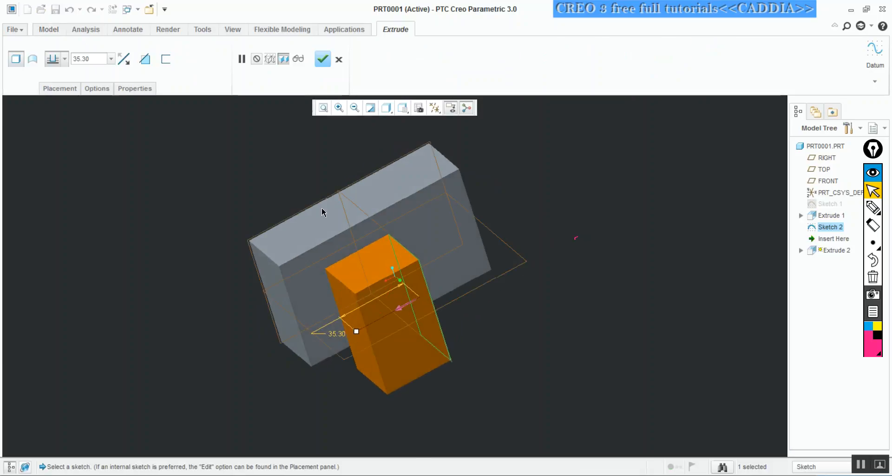
{"action": "double_click", "coordinate": [83, 58]}
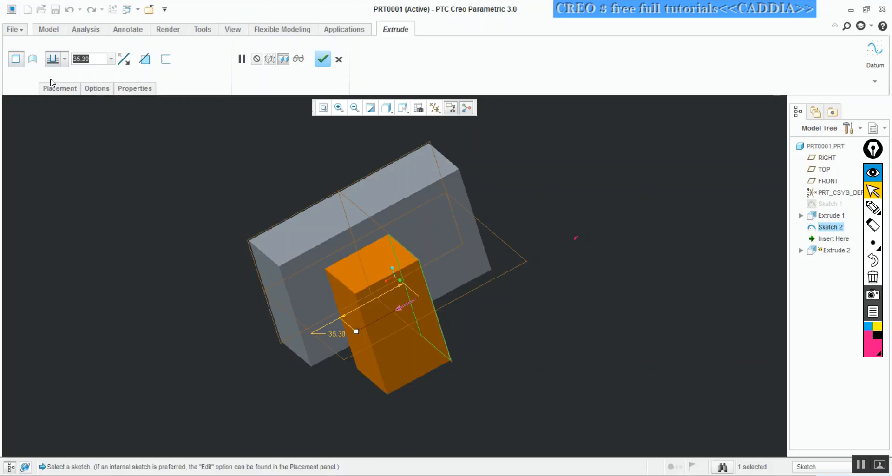
{"action": "type", "text": "50"}
{"action": "key", "text": "Return"}
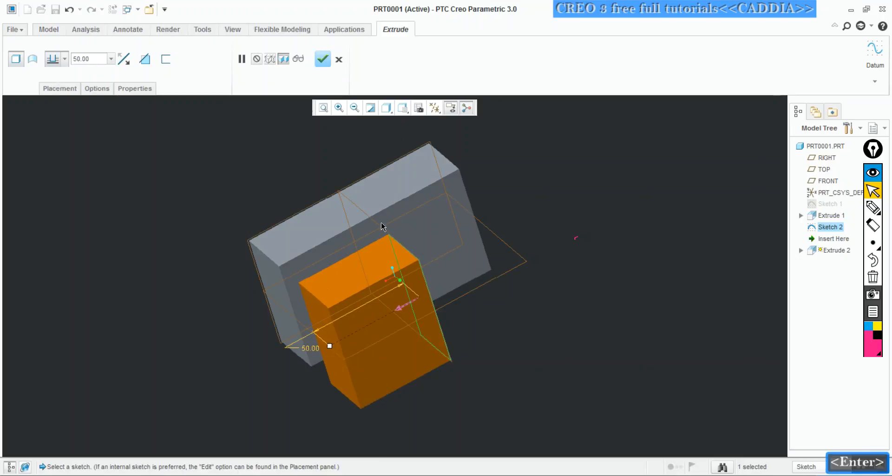
Set the second extrusion's depth to 100
{"action": "middle_click_drag", "start_coordinate": [430, 268], "coordinate": [444, 321]}
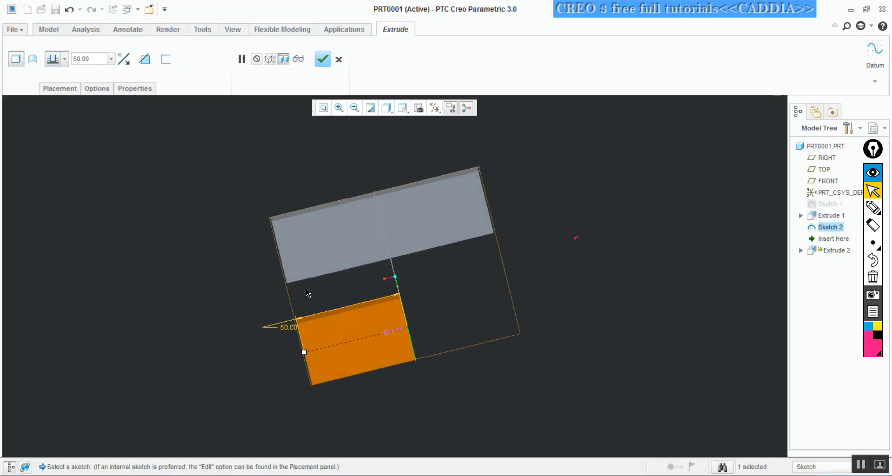
{"action": "double_click", "coordinate": [101, 59]}
{"action": "type", "text": "100"}
{"action": "key", "text": "Return"}
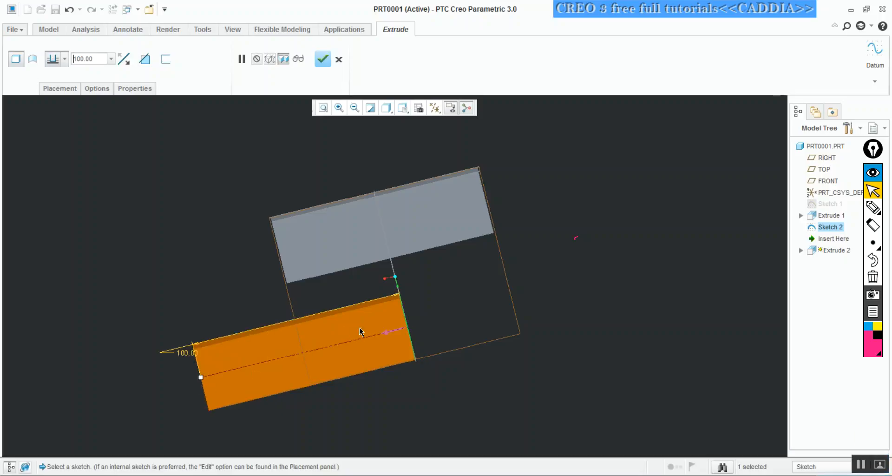
Annotate the view with two blue arrows running opposite ways from the extrusion's sketch plane, each labelled 50
{"action": "middle_click_drag", "start_coordinate": [375, 295], "coordinate": [401, 260]}
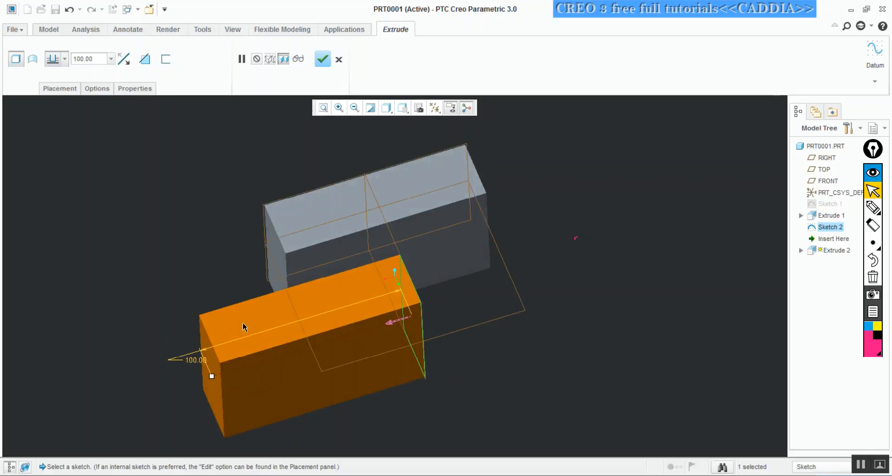
{"action": "middle_click_drag", "start_coordinate": [286, 253], "coordinate": [316, 263]}
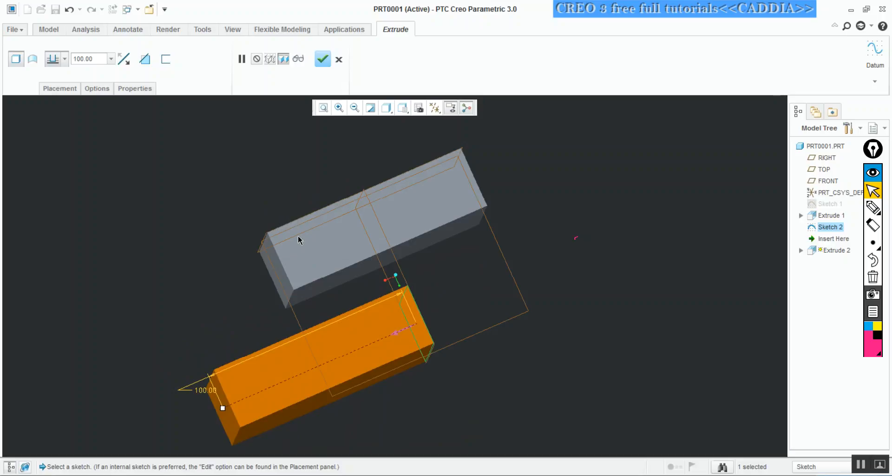
{"action": "middle_click_drag", "start_coordinate": [372, 281], "coordinate": [392, 281]}
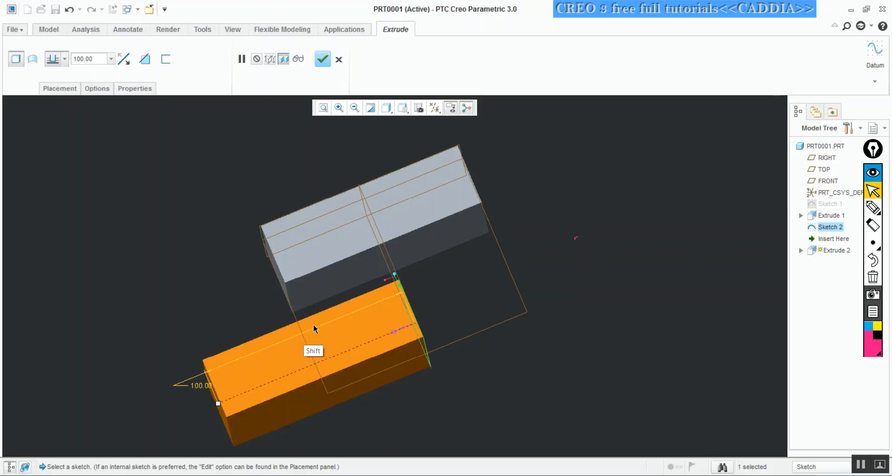
{"action": "key", "text": "ctrl+shift+3"}
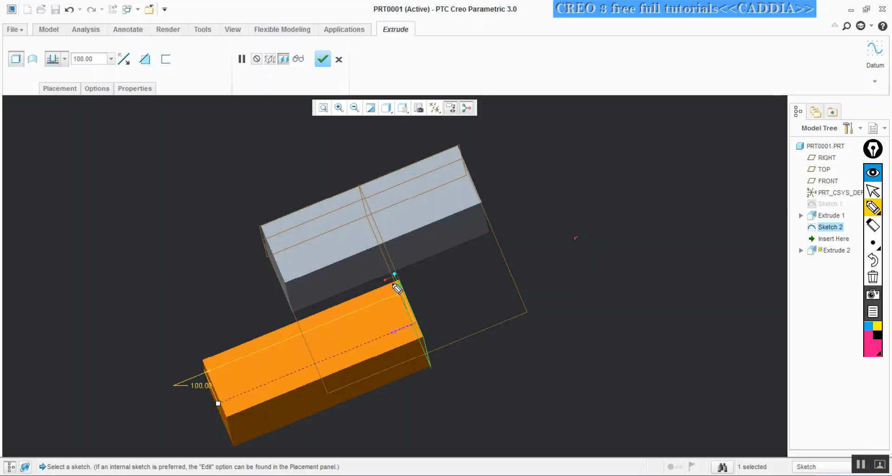
{"action": "left_click", "coordinate": [868, 326]}
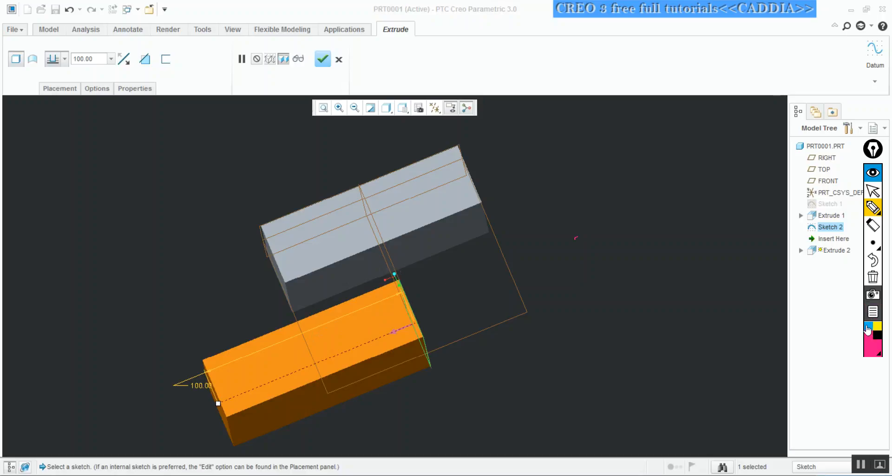
{"action": "left_click", "coordinate": [874, 251]}
{"action": "left_click", "coordinate": [854, 241]}
{"action": "mouse_move", "coordinate": [394, 274]}
{"action": "left_mouse_down"}
{"action": "mouse_move", "coordinate": [325, 307]}
{"action": "mouse_move", "coordinate": [295, 315]}
{"action": "mouse_move", "coordinate": [298, 306]}
{"action": "mouse_move", "coordinate": [305, 317]}
{"action": "left_mouse_up"}
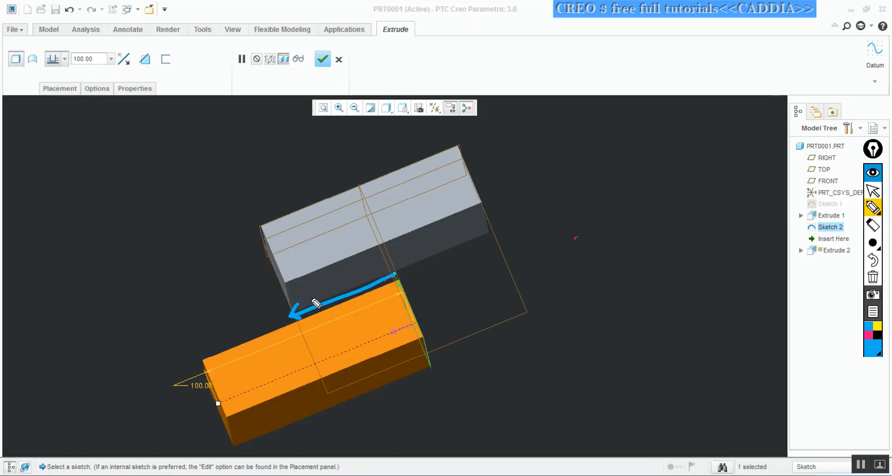
{"action": "left_click_drag", "start_coordinate": [312, 287], "coordinate": [311, 298]}
{"action": "left_click_drag", "start_coordinate": [312, 286], "coordinate": [325, 282]}
{"action": "mouse_move", "coordinate": [409, 307]}
{"action": "left_mouse_down"}
{"action": "mouse_move", "coordinate": [498, 275]}
{"action": "mouse_move", "coordinate": [515, 259]}
{"action": "mouse_move", "coordinate": [508, 270]}
{"action": "mouse_move", "coordinate": [473, 251]}
{"action": "left_mouse_up"}
{"action": "left_click_drag", "start_coordinate": [478, 248], "coordinate": [476, 256]}
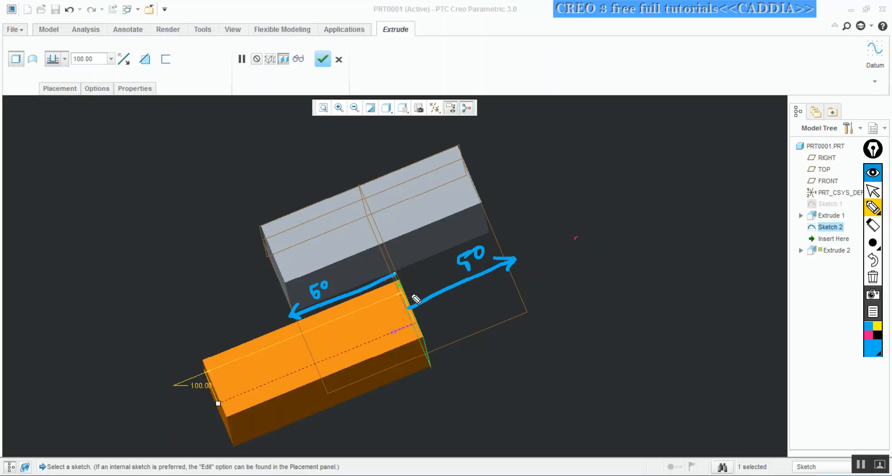
{"action": "key", "text": "ctrl+shift+2"}
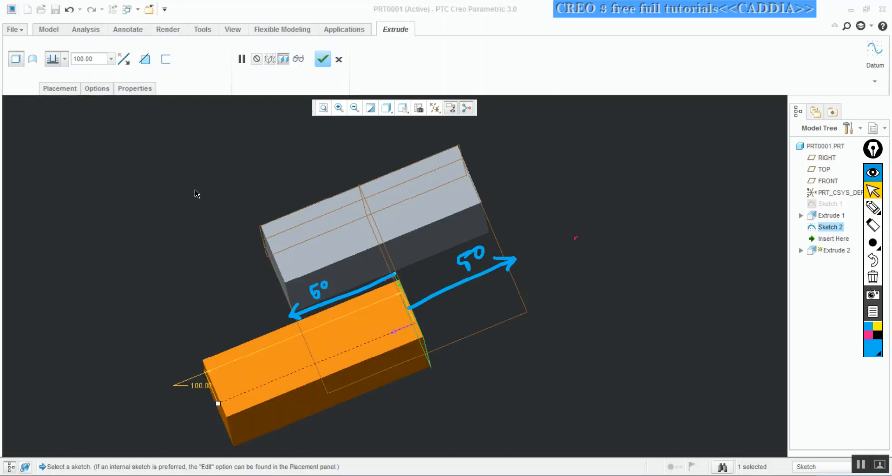
Make the 100 deep extrusion symmetric on both sides of its sketch plane and complete the feature
{"action": "left_click", "coordinate": [64, 59]}
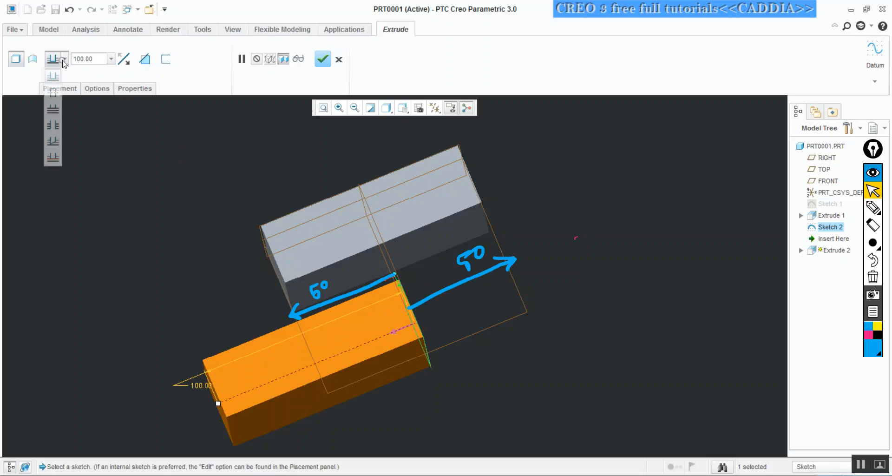
{"action": "left_click", "coordinate": [53, 93]}
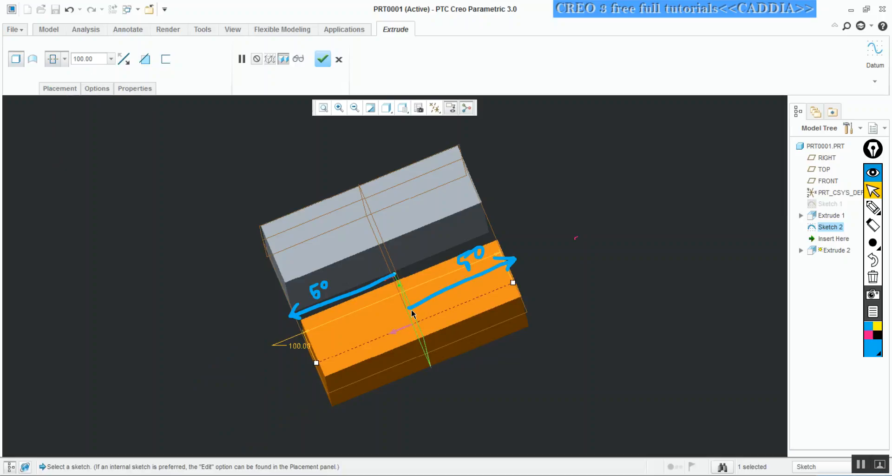
{"action": "middle_click_drag", "start_coordinate": [418, 296], "coordinate": [382, 153]}
{"action": "middle_click", "coordinate": [383, 155]}
Clear all the pen annotations from the screen
{"action": "middle_click_drag", "start_coordinate": [395, 183], "coordinate": [352, 217]}
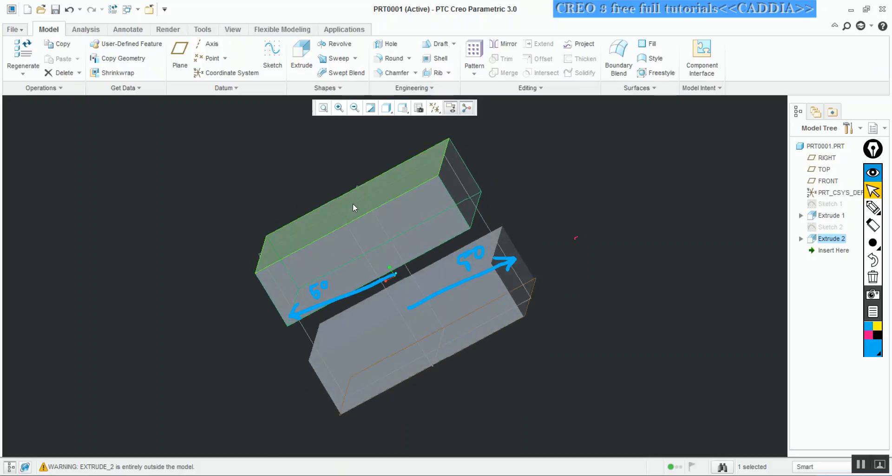
{"action": "middle_click_drag", "start_coordinate": [321, 148], "coordinate": [351, 159]}
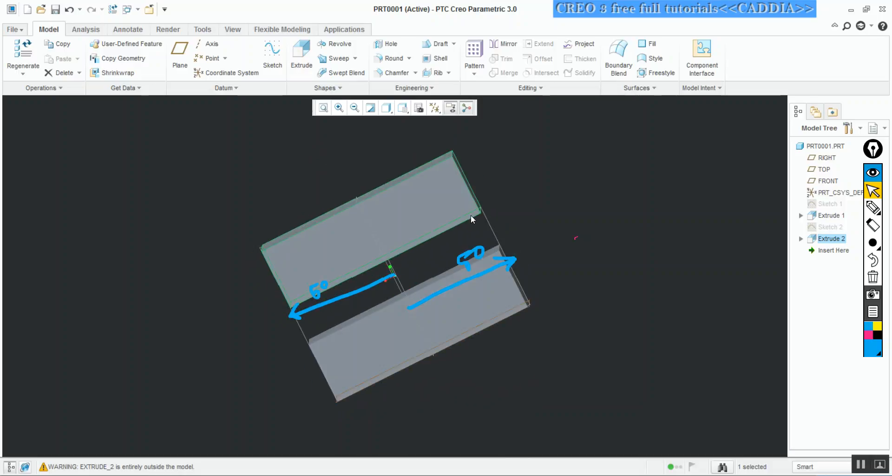
{"action": "left_click", "coordinate": [873, 279]}
{"action": "mouse_move", "coordinate": [599, 246]}
{"action": "middle_mouse_down"}
{"action": "mouse_move", "coordinate": [543, 208]}
{"action": "mouse_move", "coordinate": [560, 237]}
{"action": "mouse_move", "coordinate": [589, 256]}
{"action": "middle_mouse_up"}
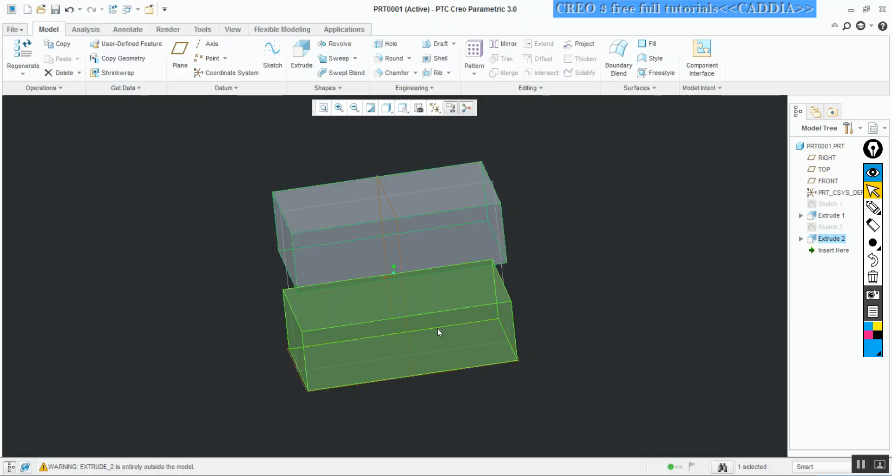
Delete Extrude 1 and Extrude 2 from the part, keeping their sketches
{"action": "right_click", "coordinate": [828, 216]}
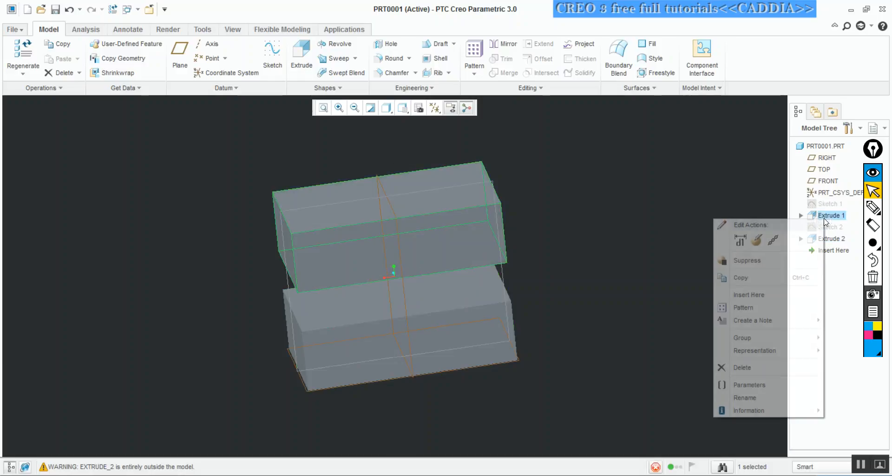
{"action": "left_click", "coordinate": [661, 210]}
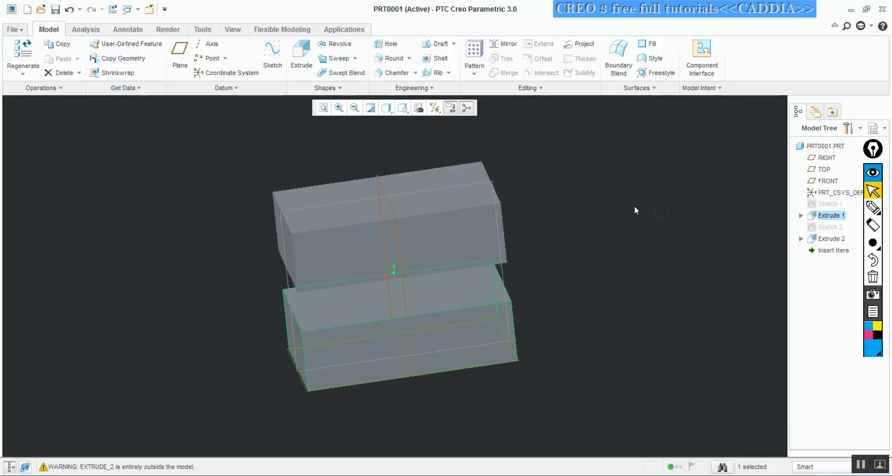
{"action": "right_click", "coordinate": [835, 219]}
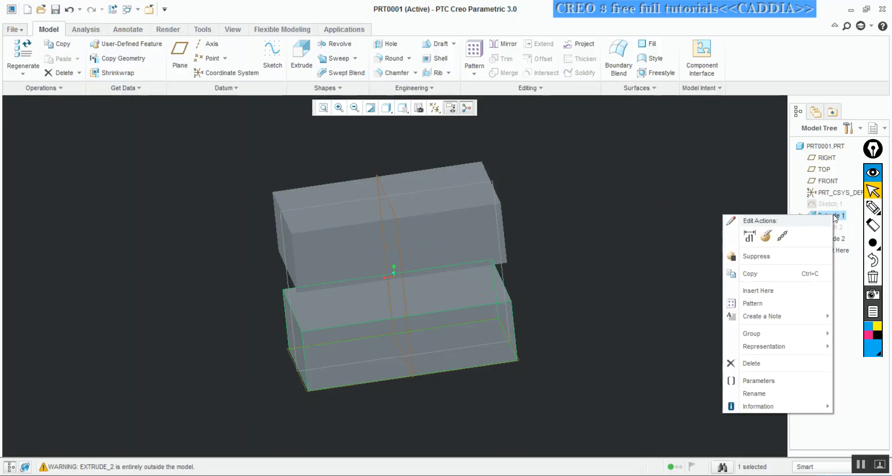
{"action": "left_click", "coordinate": [752, 361]}
{"action": "left_click", "coordinate": [432, 260]}
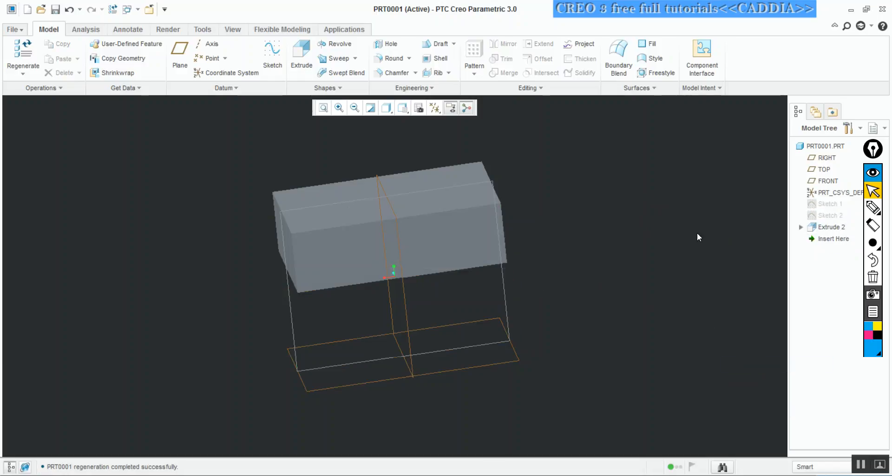
{"action": "right_click", "coordinate": [831, 231]}
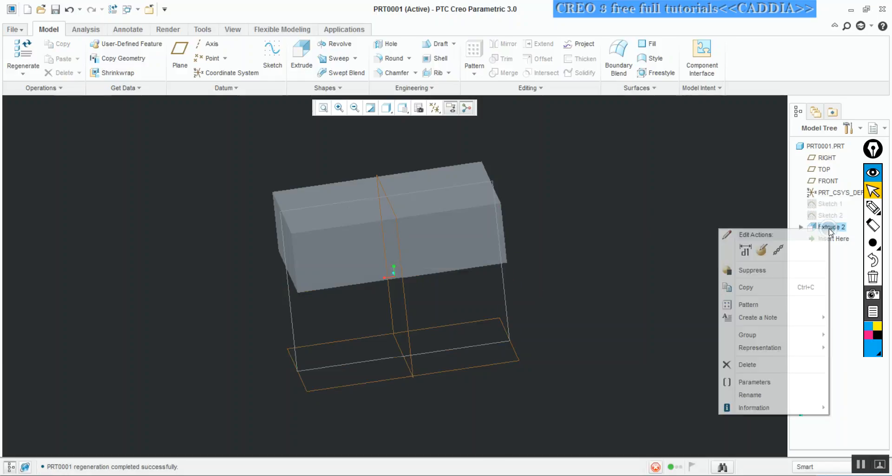
{"action": "left_click", "coordinate": [743, 364]}
{"action": "left_click", "coordinate": [419, 260]}
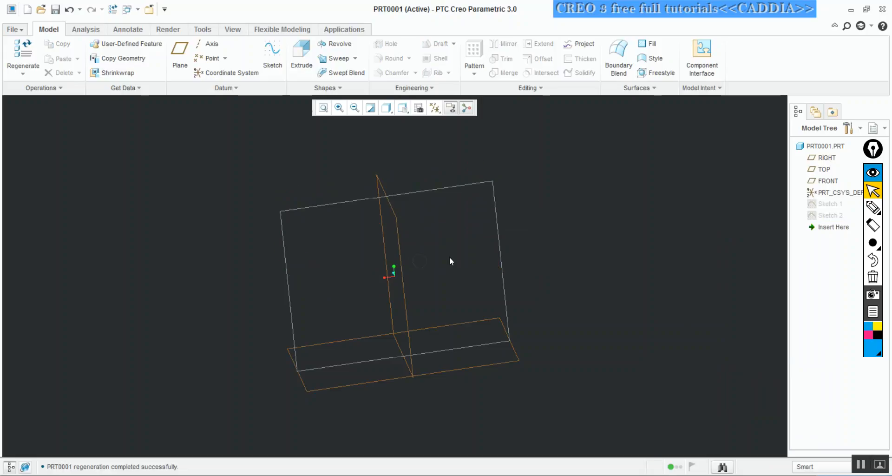
Set the display style to Shading With Reflections and reset the model to its standard 3D orientation
{"action": "middle_click_drag", "start_coordinate": [566, 208], "coordinate": [539, 180]}
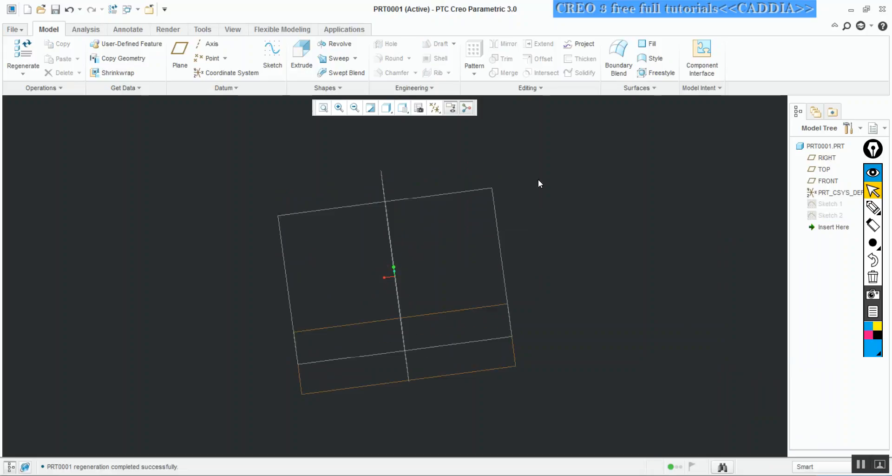
{"action": "left_click", "coordinate": [387, 109]}
{"action": "left_click", "coordinate": [381, 121]}
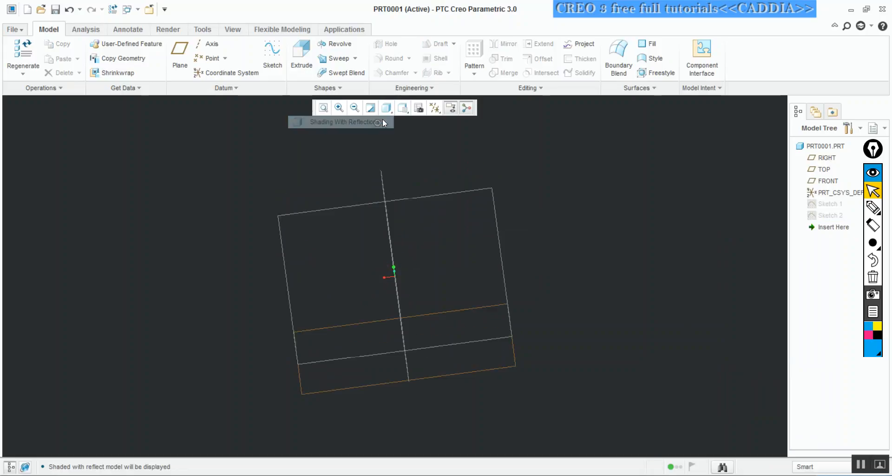
{"action": "left_click", "coordinate": [402, 109]}
{"action": "left_click", "coordinate": [384, 123]}
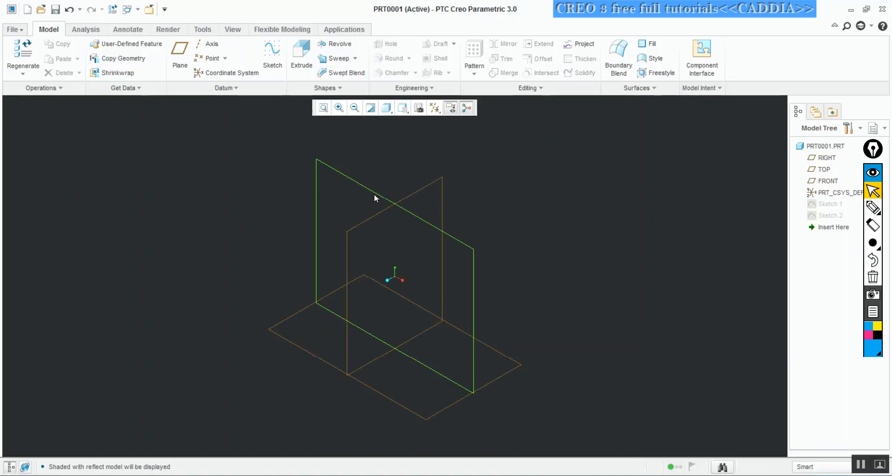
Start a sketch on the FRONT plane and orient the sketch plane parallel to the screen
{"action": "left_click", "coordinate": [377, 196]}
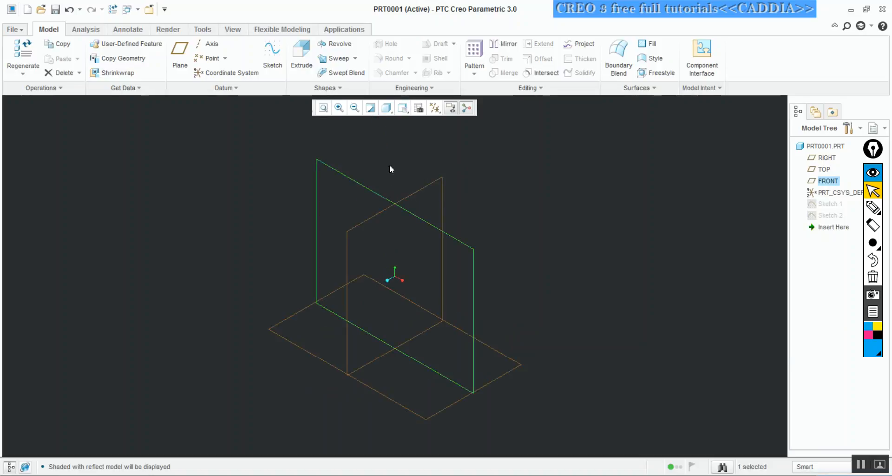
{"action": "left_click", "coordinate": [272, 55]}
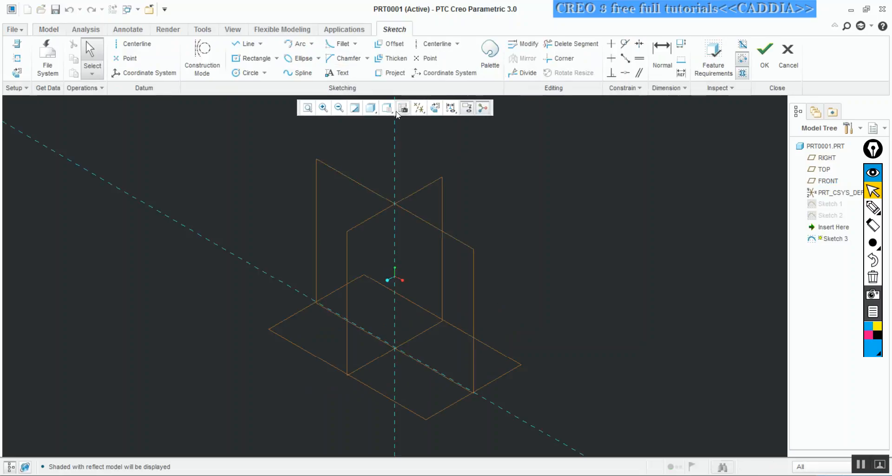
{"action": "left_click", "coordinate": [450, 108]}
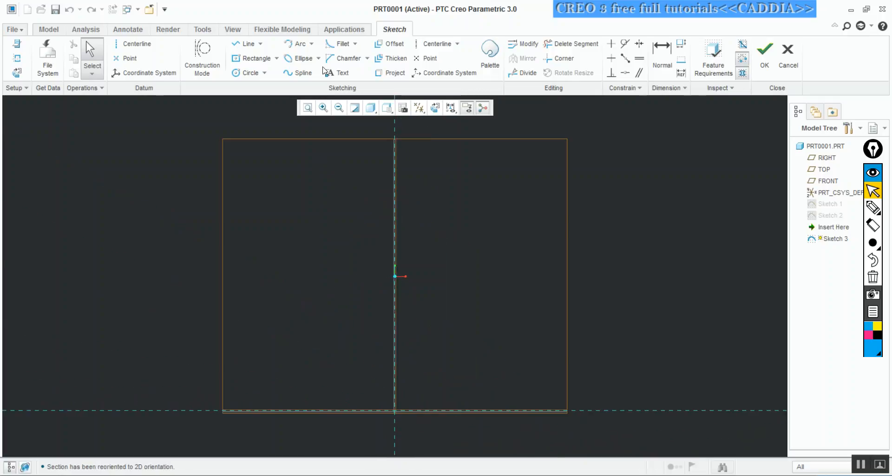
Sketch connected lines for the profile's top edge (about 39), back edge on the vertical reference (about 74) and bottom edge on the horizontal reference (about 47)
{"action": "left_click", "coordinate": [245, 43]}
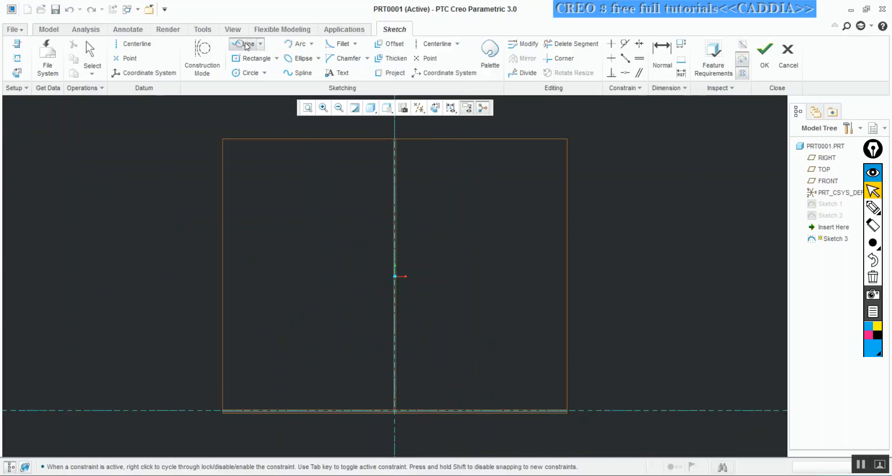
{"action": "left_click", "coordinate": [529, 161]}
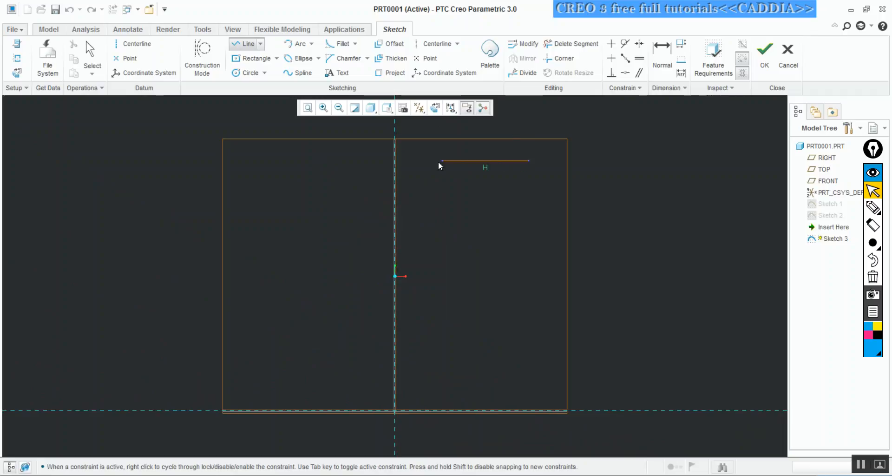
{"action": "left_click", "coordinate": [395, 161]}
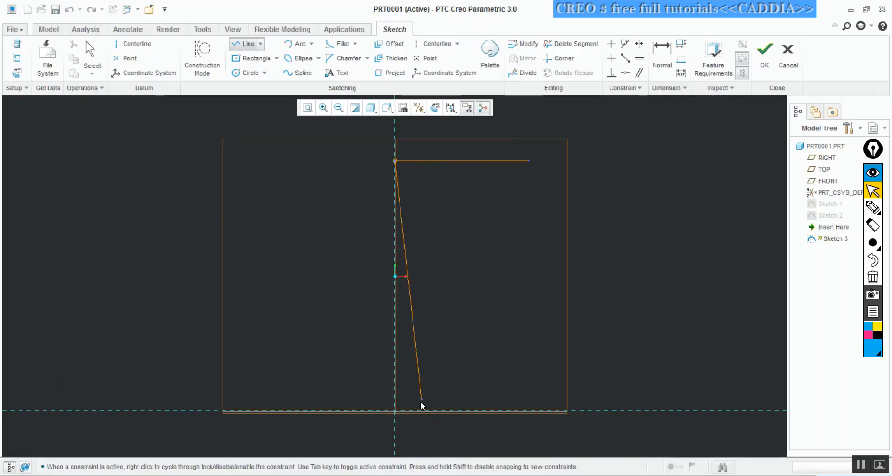
{"action": "left_click", "coordinate": [395, 411]}
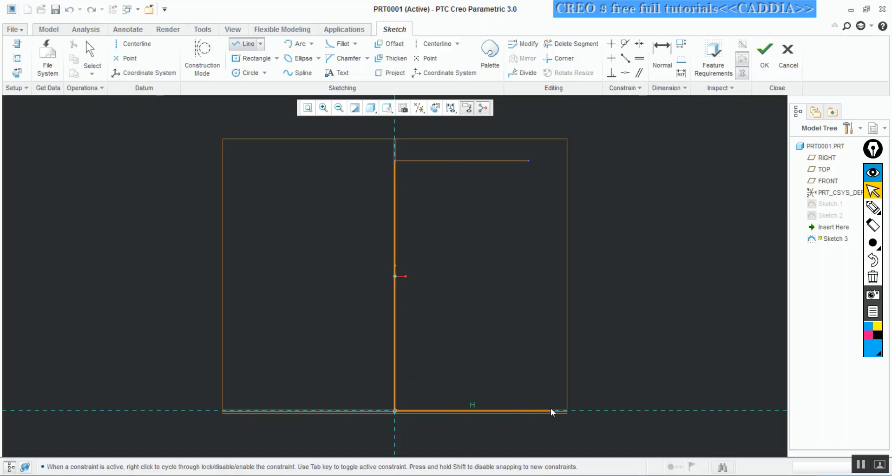
{"action": "left_click", "coordinate": [554, 411]}
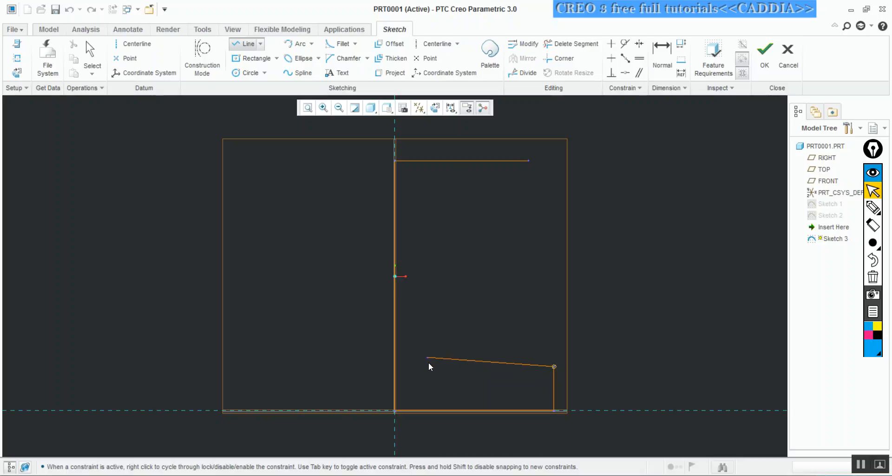
Continue the line chain around the slanted lower arm, the middle arm and the top arm to close the E-shaped profile
{"action": "left_click", "coordinate": [425, 355]}
{"action": "left_click", "coordinate": [424, 282]}
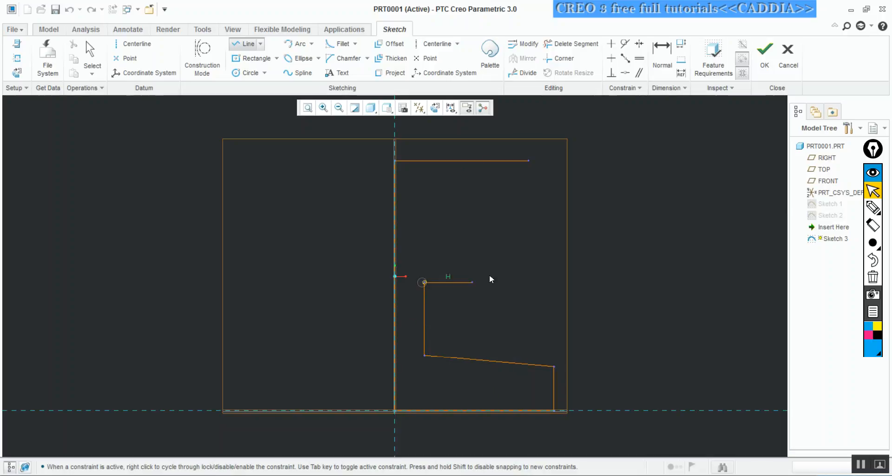
{"action": "left_click", "coordinate": [528, 282]}
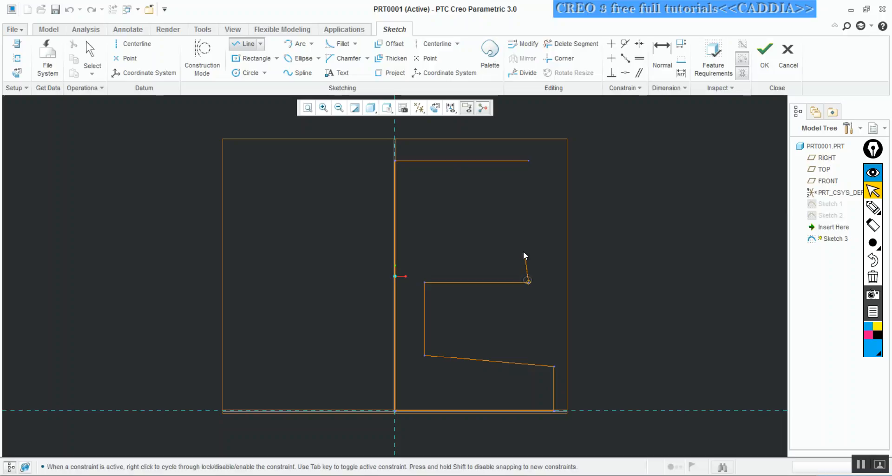
{"action": "left_click", "coordinate": [528, 247]}
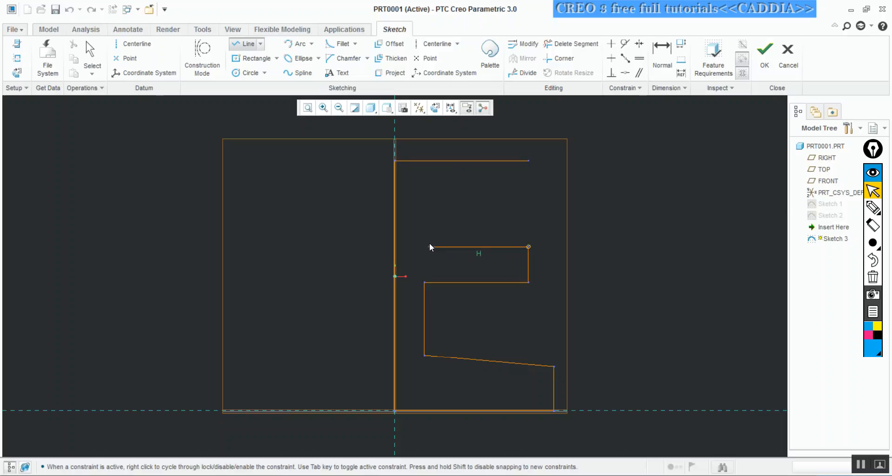
{"action": "left_click", "coordinate": [427, 247]}
{"action": "left_click", "coordinate": [427, 184]}
{"action": "middle_click", "coordinate": [529, 182]}
{"action": "left_click", "coordinate": [528, 184]}
{"action": "left_click", "coordinate": [528, 161]}
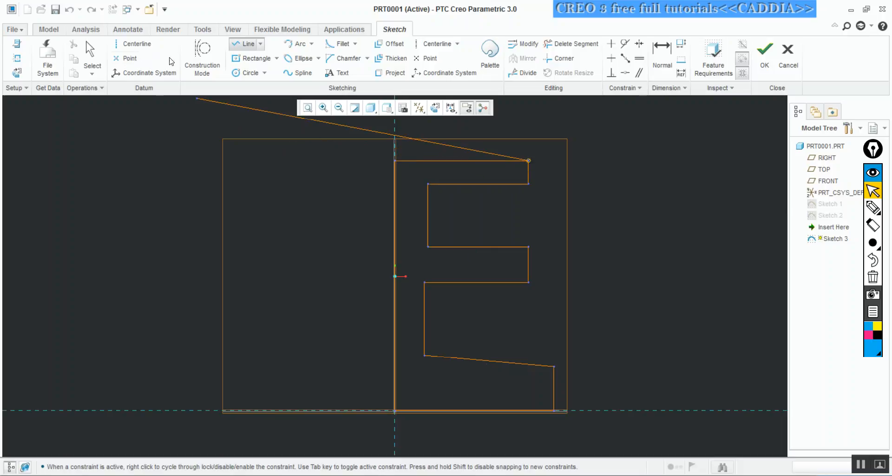
{"action": "left_click", "coordinate": [93, 49]}
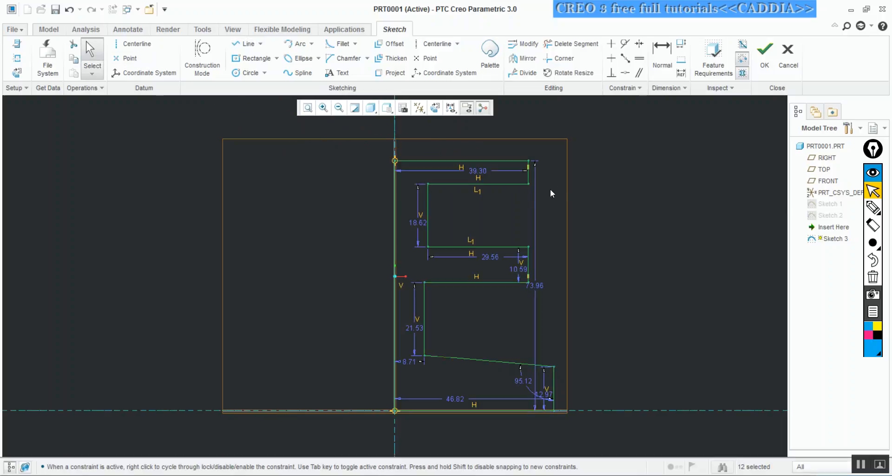
Turn off the display of the section dimensions in the E-shaped profile sketch
{"action": "left_click", "coordinate": [452, 108]}
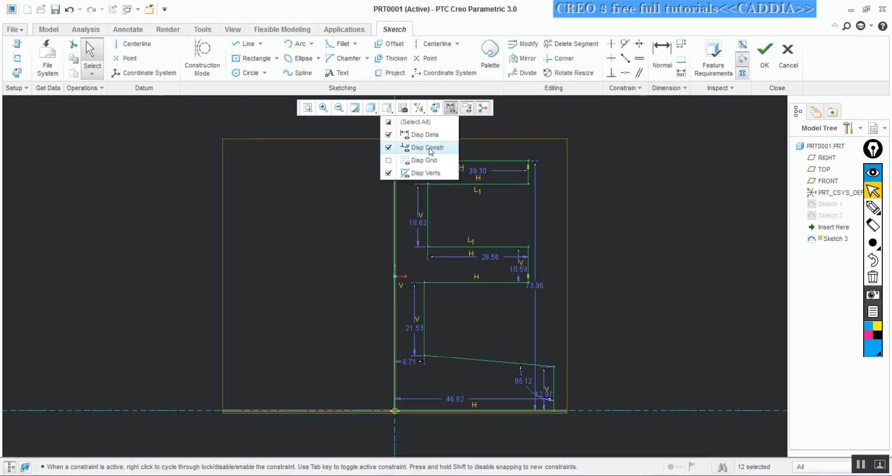
{"action": "left_click", "coordinate": [420, 138]}
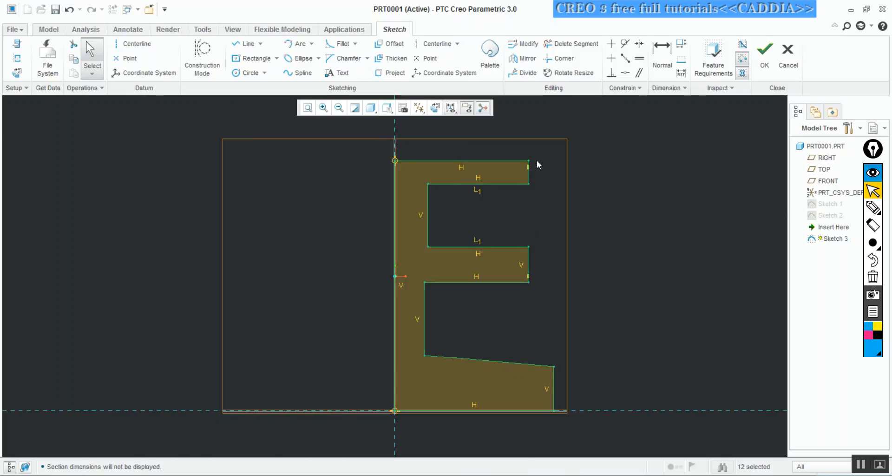
{"action": "left_click_drag", "start_coordinate": [531, 178], "coordinate": [558, 180]}
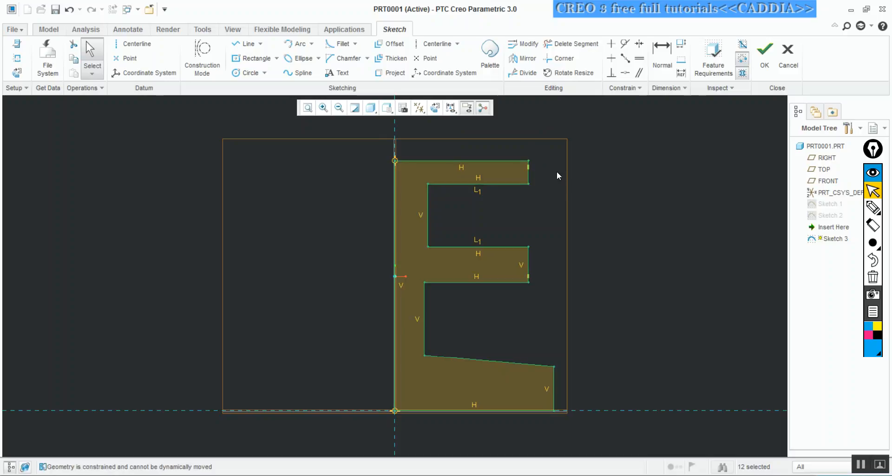
{"action": "mouse_move", "coordinate": [556, 253]}
{"action": "middle_mouse_down"}
{"action": "mouse_move", "coordinate": [523, 223]}
{"action": "mouse_move", "coordinate": [551, 208]}
{"action": "middle_mouse_up"}
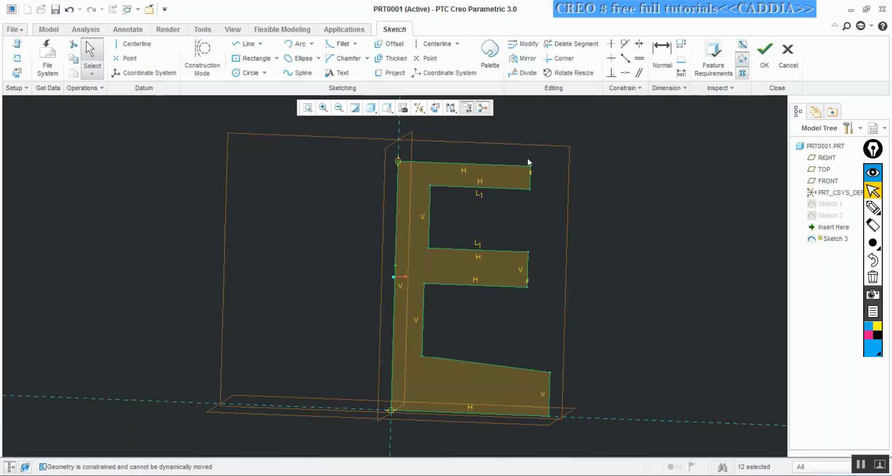
{"action": "key", "text": "ctrl+shift+z"}
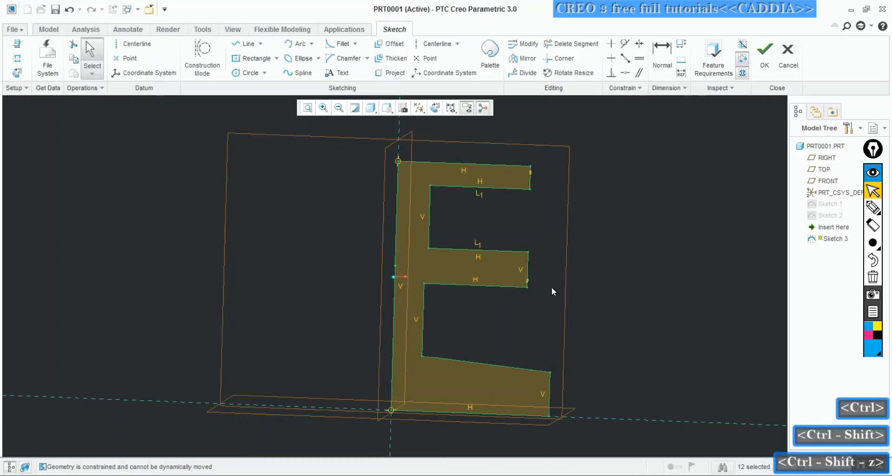
Replace the slanted upper edge of the profile's lower arm with a shallow upward-bulging arc between the same endpoints
{"action": "left_click", "coordinate": [295, 46]}
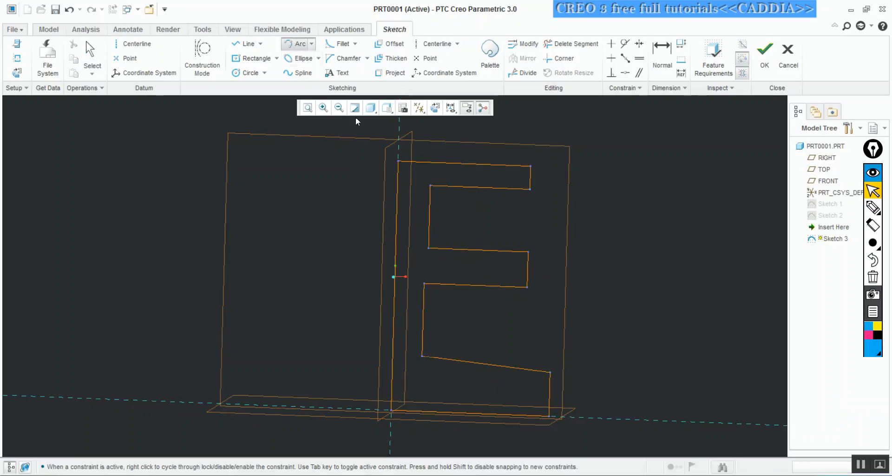
{"action": "left_click", "coordinate": [551, 372]}
{"action": "left_click", "coordinate": [422, 356]}
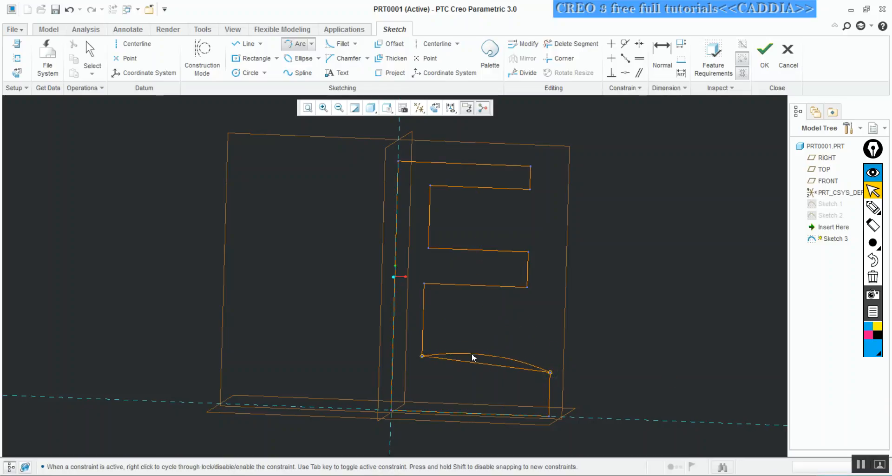
{"action": "left_click", "coordinate": [472, 357]}
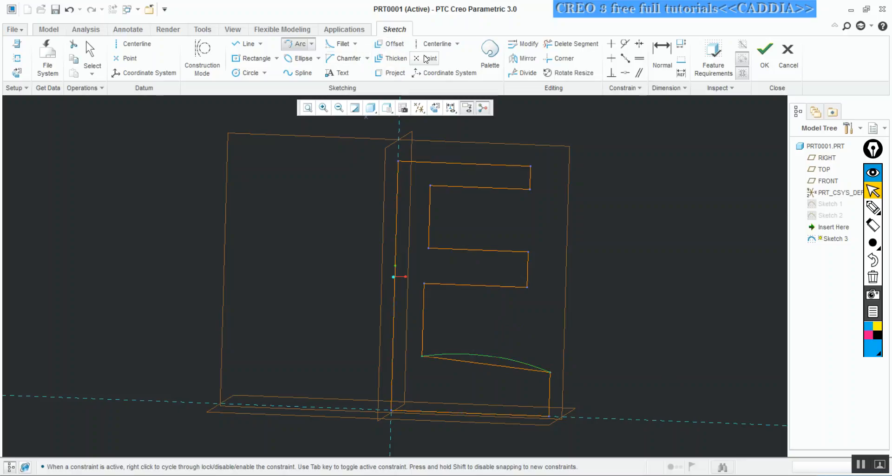
{"action": "left_click", "coordinate": [570, 44]}
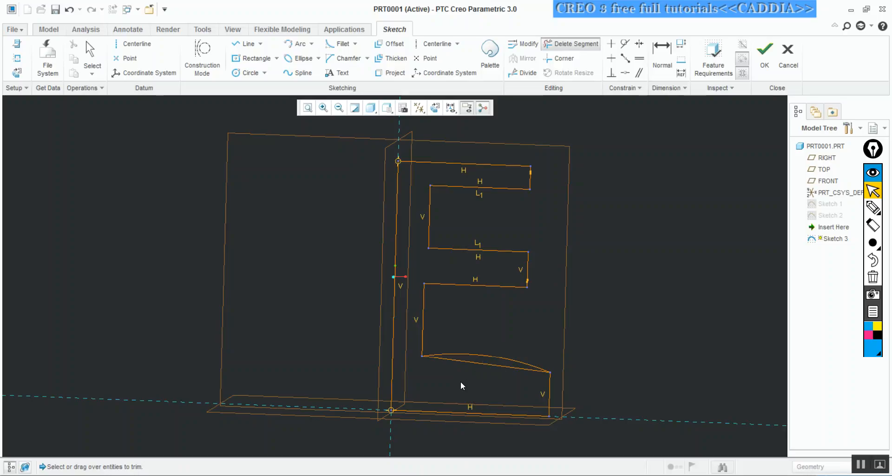
{"action": "left_click", "coordinate": [486, 364]}
Finish the sketch and extrude the E-shaped profile to a depth of 49.59
{"action": "left_click", "coordinate": [755, 57]}
{"action": "mouse_move", "coordinate": [677, 126]}
{"action": "middle_mouse_down"}
{"action": "mouse_move", "coordinate": [573, 180]}
{"action": "mouse_move", "coordinate": [601, 156]}
{"action": "mouse_move", "coordinate": [578, 190]}
{"action": "mouse_move", "coordinate": [596, 185]}
{"action": "mouse_move", "coordinate": [509, 179]}
{"action": "mouse_move", "coordinate": [528, 181]}
{"action": "mouse_move", "coordinate": [504, 189]}
{"action": "mouse_move", "coordinate": [481, 175]}
{"action": "mouse_move", "coordinate": [499, 169]}
{"action": "middle_mouse_up"}
{"action": "left_click", "coordinate": [301, 52]}
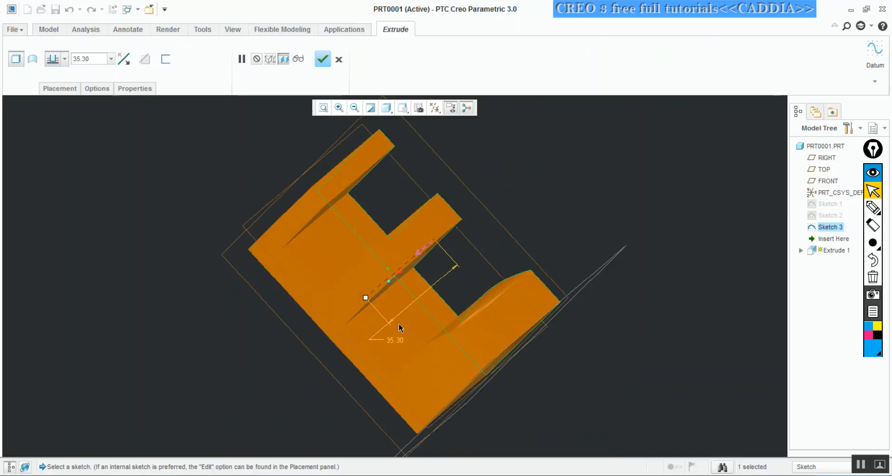
{"action": "left_click_drag", "start_coordinate": [366, 297], "coordinate": [338, 321]}
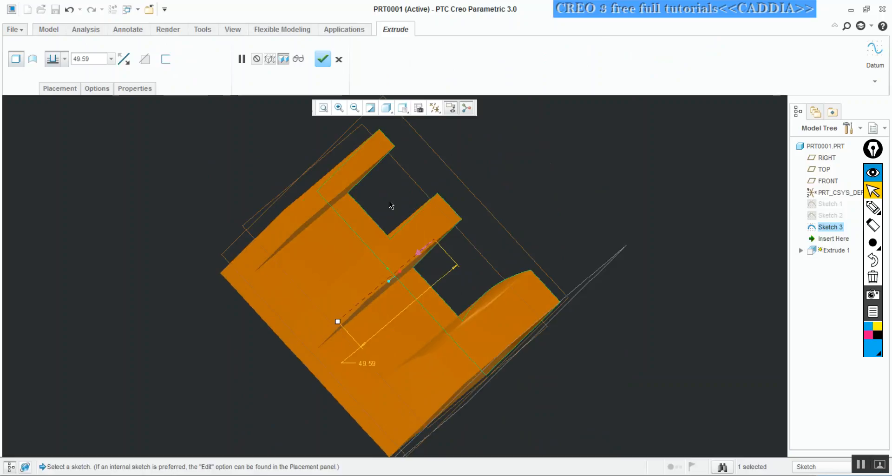
{"action": "left_click", "coordinate": [323, 59]}
{"action": "mouse_move", "coordinate": [454, 159]}
{"action": "middle_mouse_down"}
{"action": "mouse_move", "coordinate": [482, 183]}
{"action": "mouse_move", "coordinate": [537, 143]}
{"action": "mouse_move", "coordinate": [474, 173]}
{"action": "mouse_move", "coordinate": [520, 168]}
{"action": "mouse_move", "coordinate": [458, 176]}
{"action": "mouse_move", "coordinate": [542, 165]}
{"action": "mouse_move", "coordinate": [520, 189]}
{"action": "mouse_move", "coordinate": [538, 181]}
{"action": "mouse_move", "coordinate": [511, 180]}
{"action": "mouse_move", "coordinate": [534, 180]}
{"action": "middle_mouse_up"}
{"action": "mouse_move", "coordinate": [501, 154]}
{"action": "middle_mouse_down"}
{"action": "mouse_move", "coordinate": [488, 155]}
{"action": "mouse_move", "coordinate": [508, 149]}
{"action": "middle_mouse_up"}
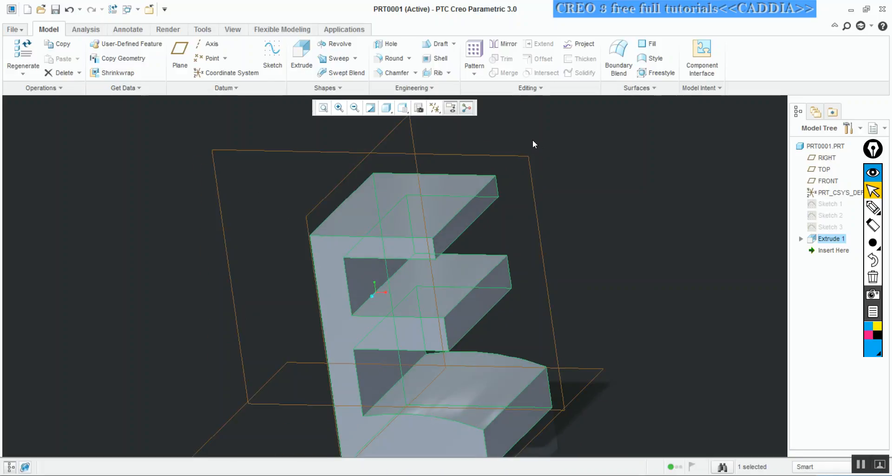
{"action": "left_click", "coordinate": [567, 123]}
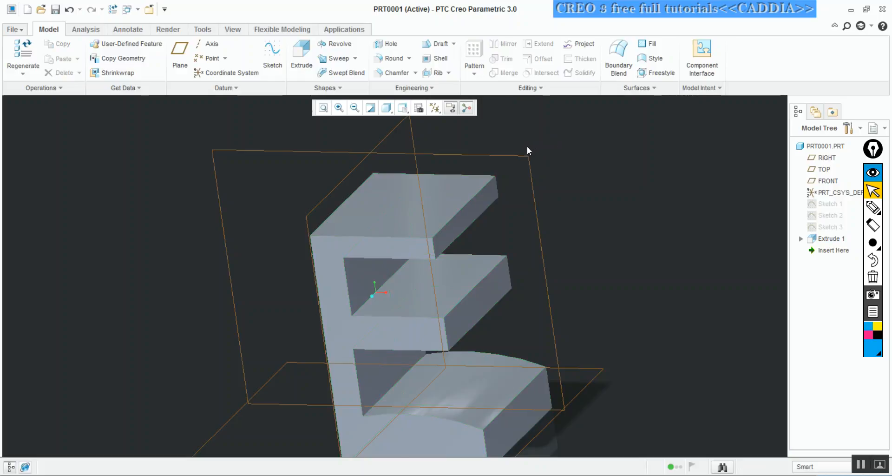
Write the pen note "1 Plane" beside the model and draw a slanted rectangle under it
{"action": "key", "text": "ctrl+shift+3"}
{"action": "mouse_move", "coordinate": [39, 127]}
{"action": "left_mouse_down"}
{"action": "mouse_move", "coordinate": [41, 142]}
{"action": "mouse_move", "coordinate": [64, 147]}
{"action": "mouse_move", "coordinate": [60, 137]}
{"action": "mouse_move", "coordinate": [90, 125]}
{"action": "mouse_move", "coordinate": [99, 133]}
{"action": "mouse_move", "coordinate": [125, 117]}
{"action": "left_mouse_up"}
{"action": "left_click", "coordinate": [96, 119]}
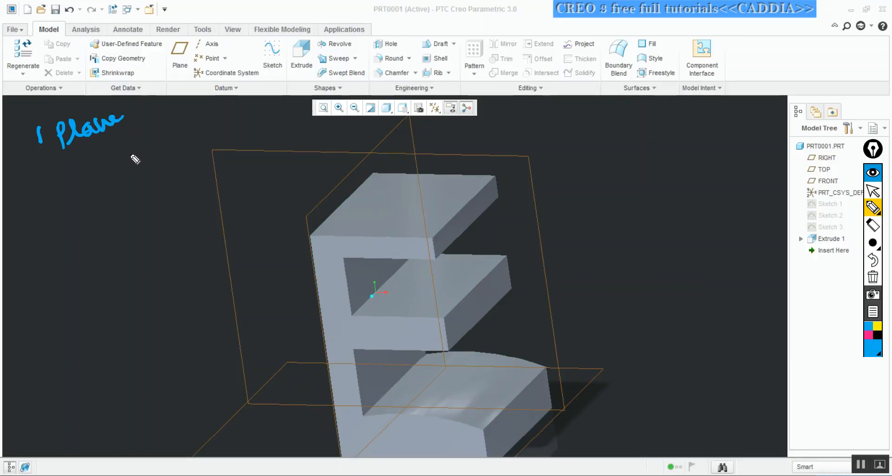
{"action": "left_click_drag", "start_coordinate": [90, 159], "coordinate": [138, 120]}
{"action": "left_click_drag", "start_coordinate": [96, 164], "coordinate": [147, 127]}
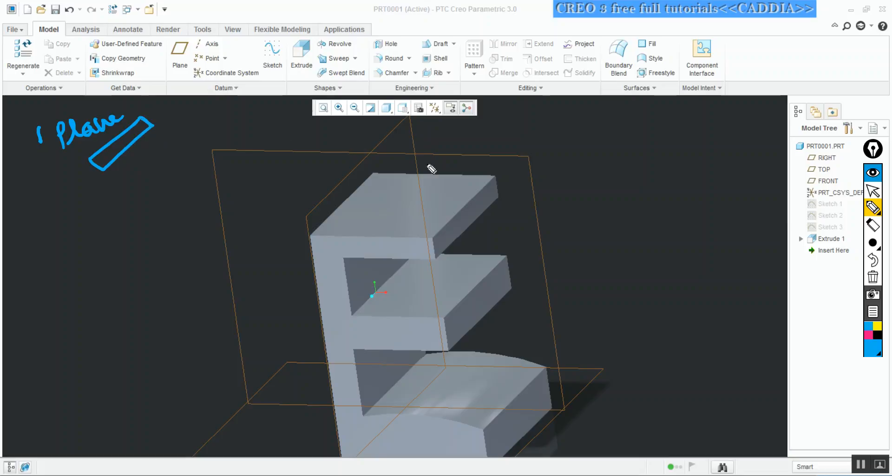
Mark the solid's flat faces with pen ticks, mark the three datum planes, and outline the curved face of the lower arm
{"action": "mouse_move", "coordinate": [326, 246]}
{"action": "left_mouse_down"}
{"action": "mouse_move", "coordinate": [340, 244]}
{"action": "mouse_move", "coordinate": [370, 268]}
{"action": "left_mouse_up"}
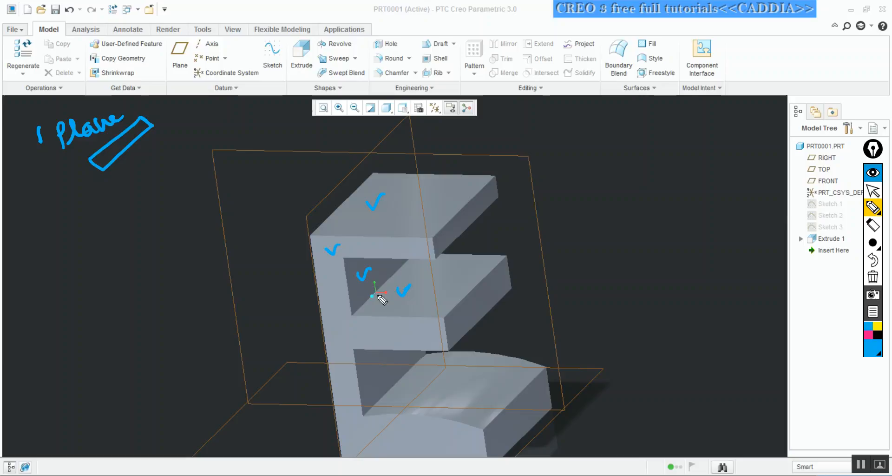
{"action": "left_click_drag", "start_coordinate": [413, 334], "coordinate": [415, 337]}
{"action": "left_click_drag", "start_coordinate": [462, 303], "coordinate": [474, 295]}
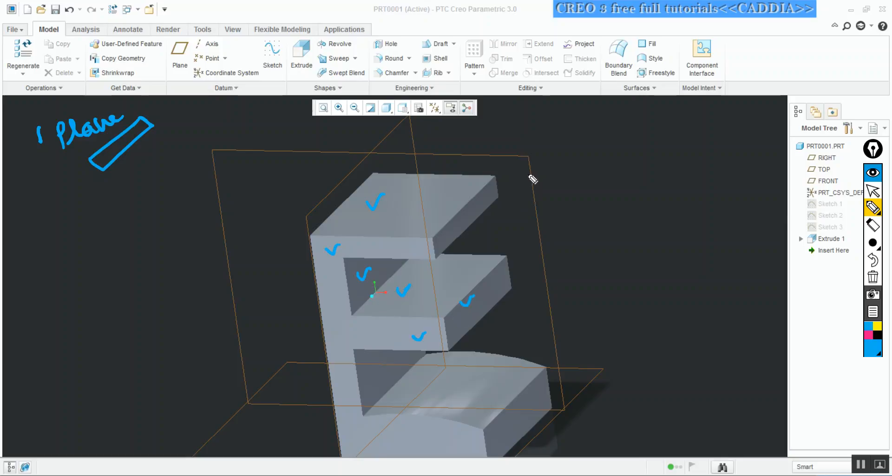
{"action": "left_click_drag", "start_coordinate": [411, 139], "coordinate": [426, 127]}
{"action": "left_click_drag", "start_coordinate": [210, 415], "coordinate": [232, 423]}
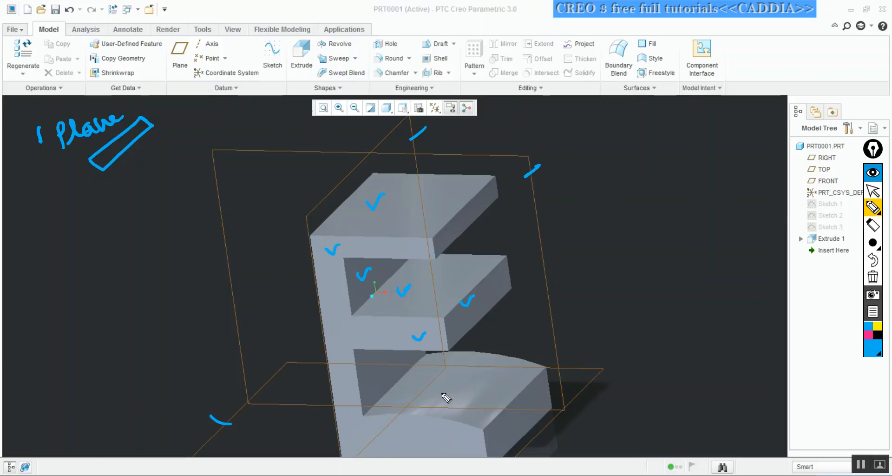
{"action": "mouse_move", "coordinate": [362, 417]}
{"action": "left_mouse_down"}
{"action": "mouse_move", "coordinate": [478, 428]}
{"action": "mouse_move", "coordinate": [519, 386]}
{"action": "mouse_move", "coordinate": [497, 355]}
{"action": "mouse_move", "coordinate": [425, 354]}
{"action": "mouse_move", "coordinate": [365, 414]}
{"action": "left_mouse_up"}
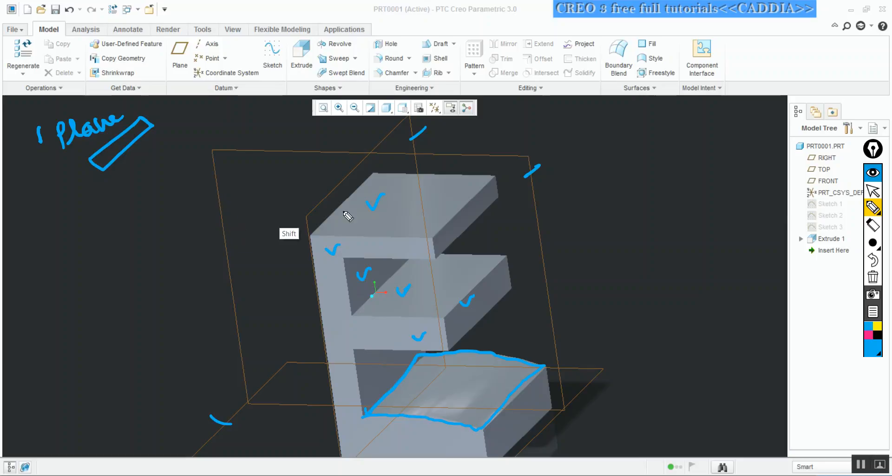
Clear all the pen annotations and return to pointer mode
{"action": "left_click", "coordinate": [873, 277]}
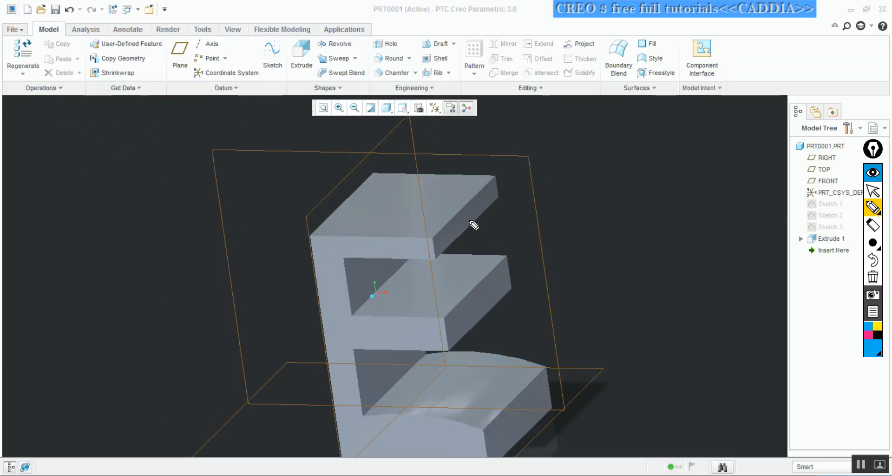
{"action": "key", "text": "ctrl+shift+2"}
Start a sketch on the solid's flat top face and orient the sketch plane parallel to the screen
{"action": "left_click", "coordinate": [439, 189]}
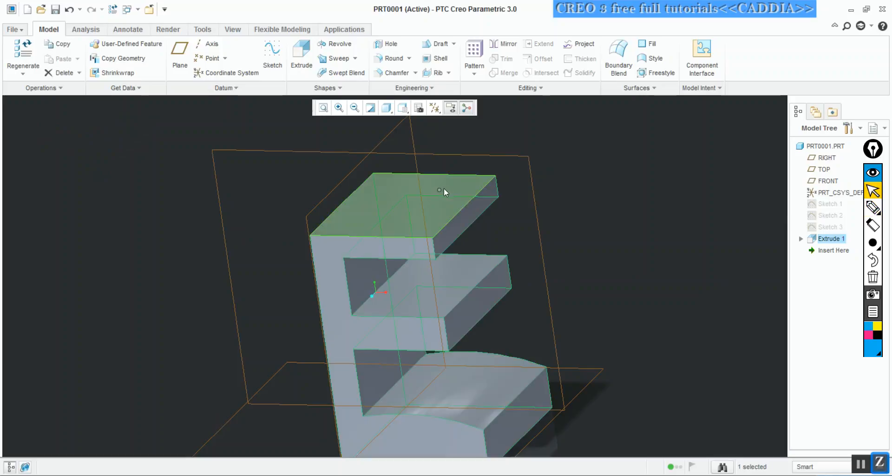
{"action": "left_click", "coordinate": [451, 182]}
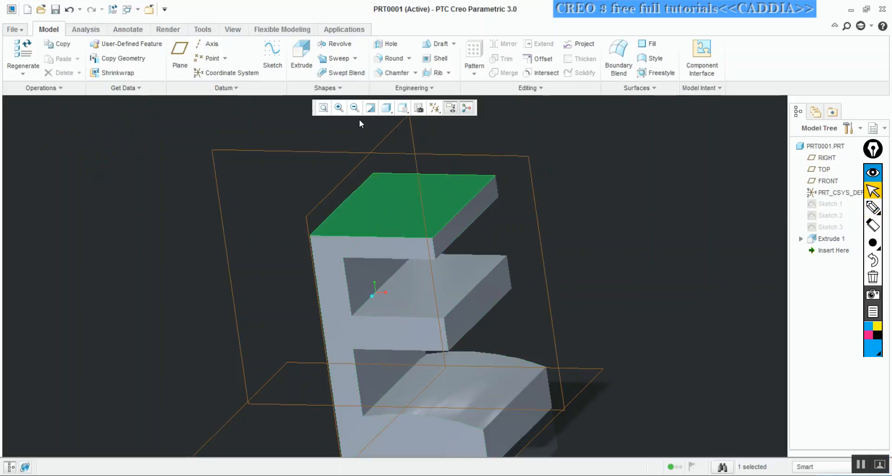
{"action": "left_click", "coordinate": [272, 52]}
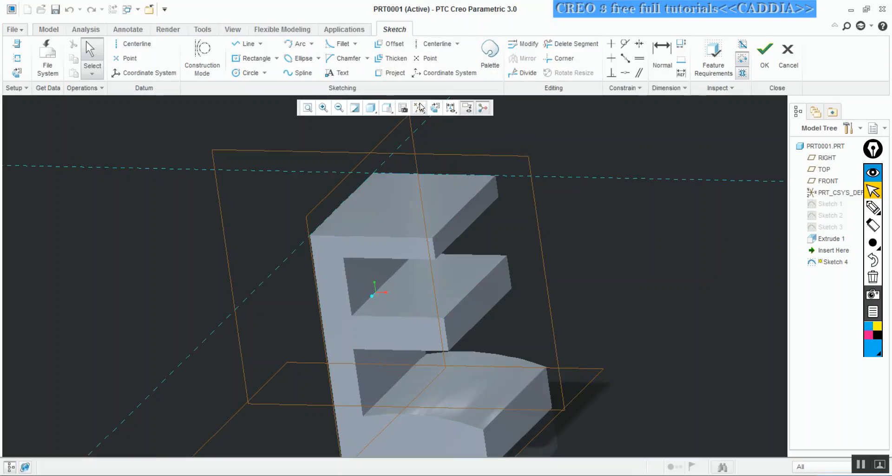
{"action": "left_click", "coordinate": [436, 108]}
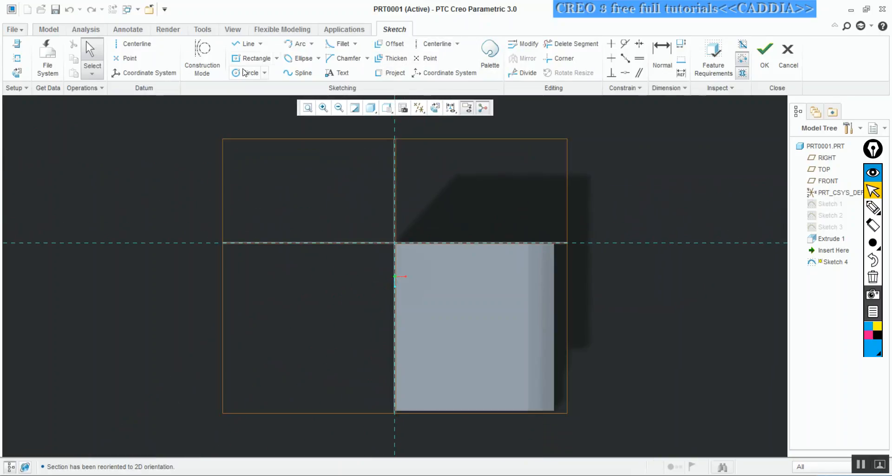
Sketch a circle near the middle of the solid's flat top face and finish the sketch
{"action": "left_click", "coordinate": [245, 73]}
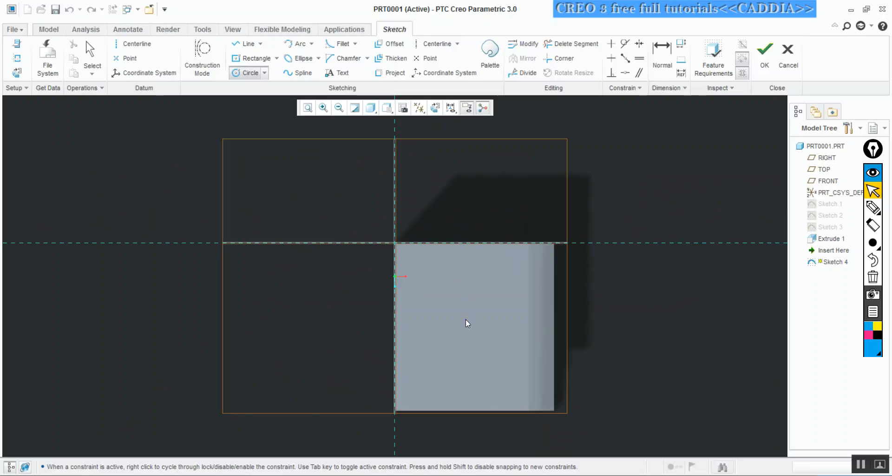
{"action": "left_click", "coordinate": [496, 347]}
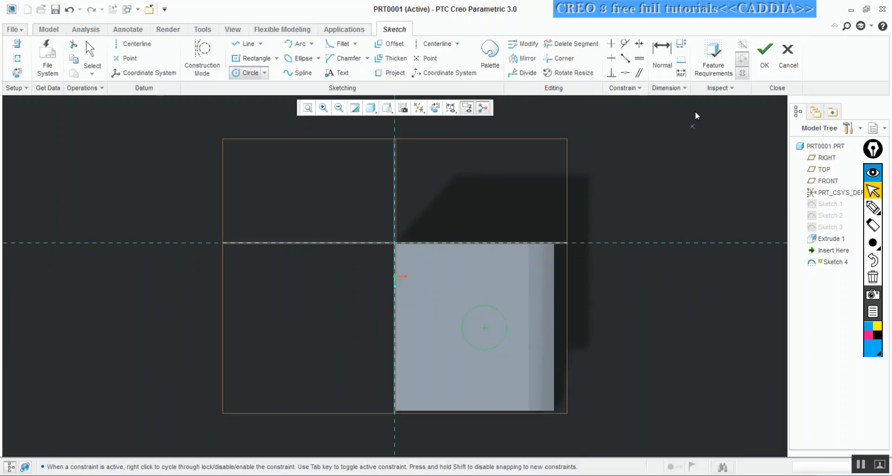
{"action": "left_click", "coordinate": [764, 55]}
Start a solid extrusion of the circle sketch upward from the top face with a depth of 37.64
{"action": "mouse_move", "coordinate": [660, 242]}
{"action": "middle_mouse_down"}
{"action": "mouse_move", "coordinate": [641, 219]}
{"action": "mouse_move", "coordinate": [637, 175]}
{"action": "mouse_move", "coordinate": [612, 171]}
{"action": "middle_mouse_up"}
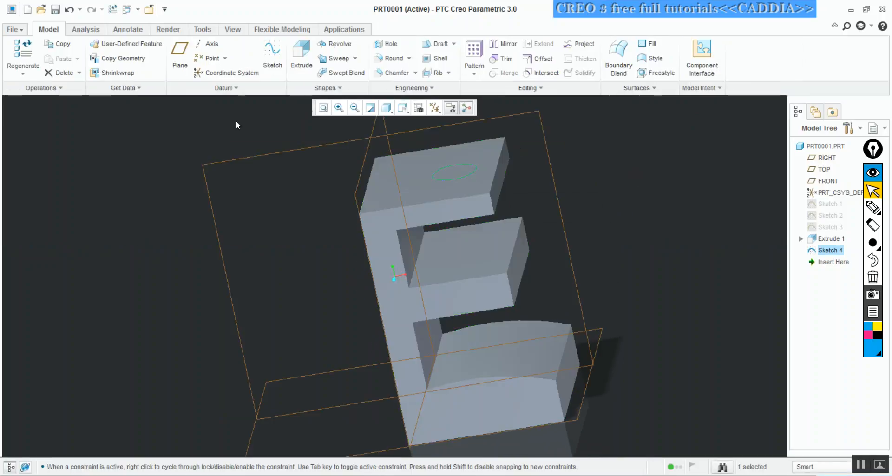
{"action": "left_click", "coordinate": [299, 54]}
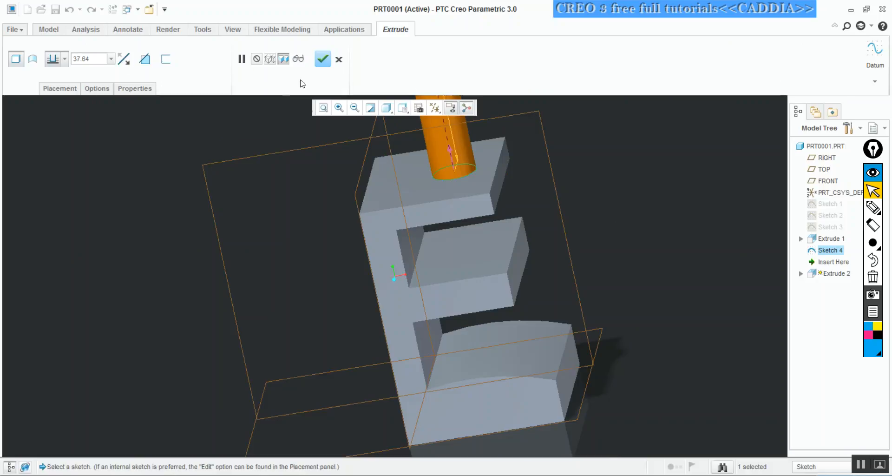
{"action": "middle_click_drag", "start_coordinate": [274, 99], "coordinate": [362, 207]}
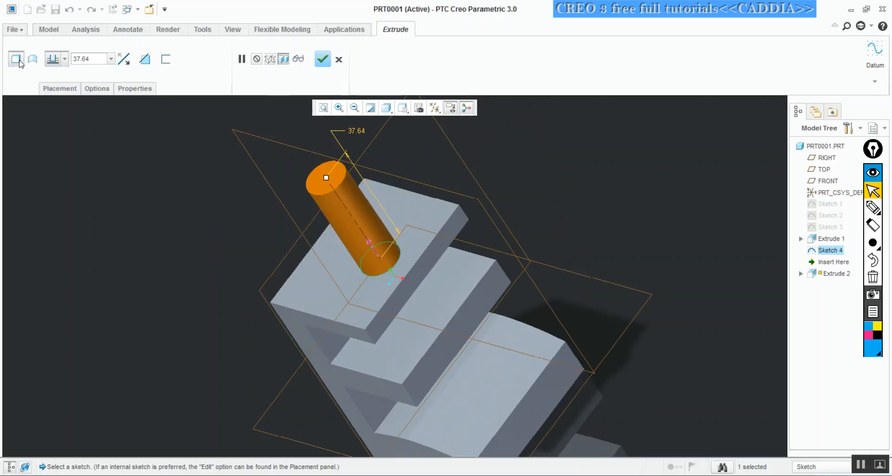
Mark the solid extrusion option with a blue pen arrow and a magenta circle, and return to pointer mode
{"action": "key", "text": "ctrl+shift+3"}
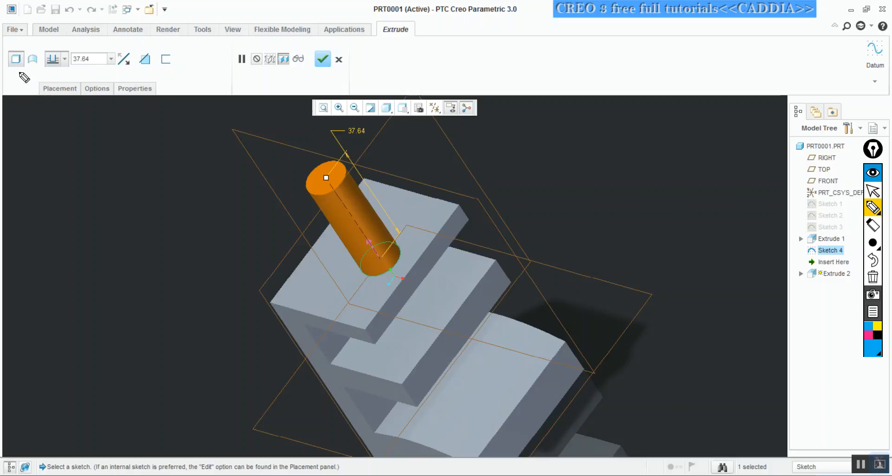
{"action": "mouse_move", "coordinate": [16, 97]}
{"action": "left_mouse_down"}
{"action": "mouse_move", "coordinate": [13, 68]}
{"action": "mouse_move", "coordinate": [18, 74]}
{"action": "left_mouse_up"}
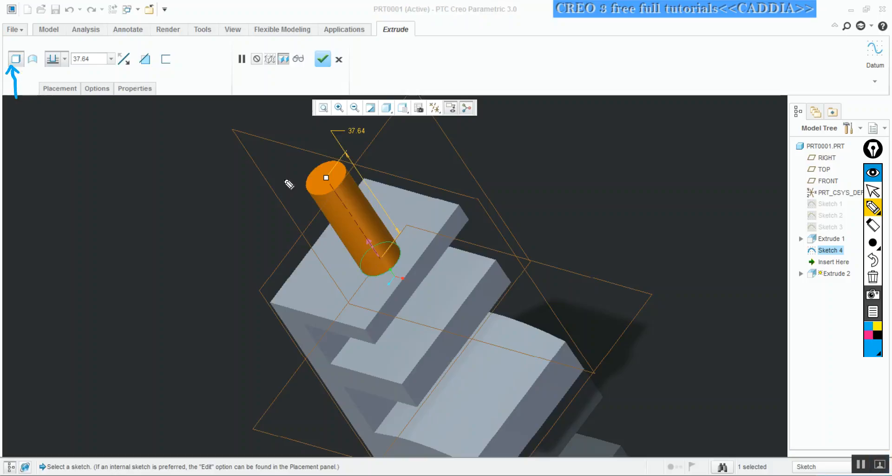
{"action": "left_click", "coordinate": [868, 334]}
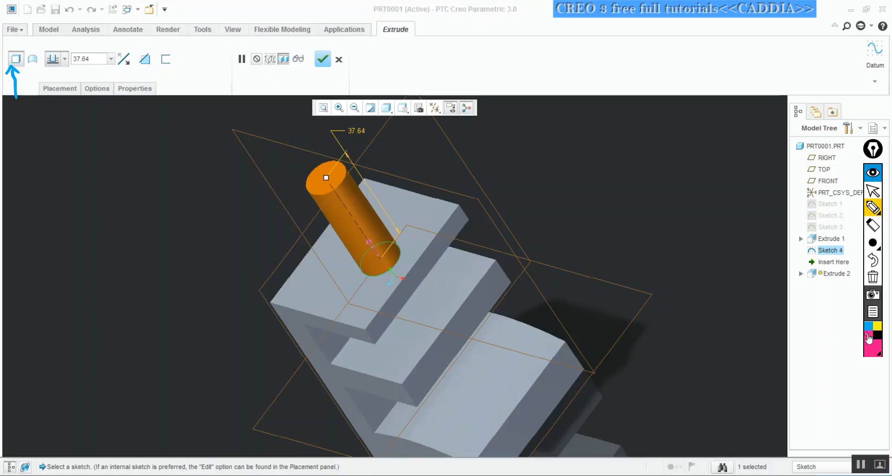
{"action": "mouse_move", "coordinate": [13, 47]}
{"action": "left_mouse_down"}
{"action": "mouse_move", "coordinate": [10, 65]}
{"action": "mouse_move", "coordinate": [21, 64]}
{"action": "left_mouse_up"}
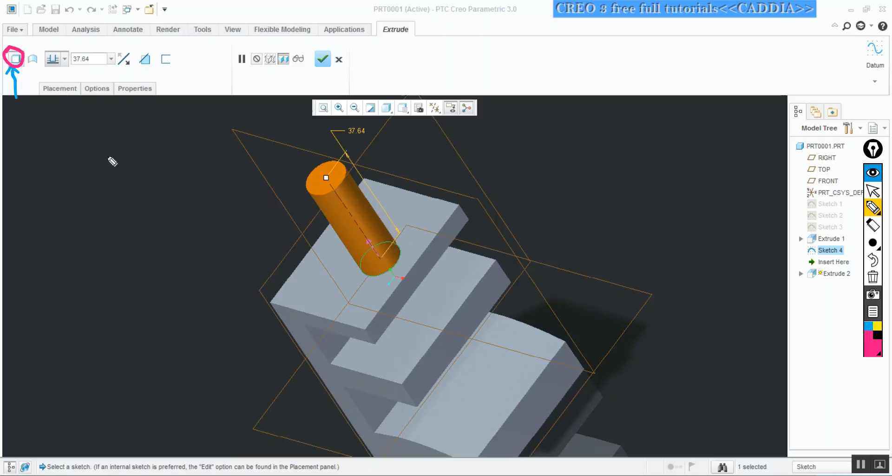
{"action": "key", "text": "ctrl+shift+2"}
Switch the circle's extrusion between surface and solid to compare the two types, ending on solid
{"action": "left_click", "coordinate": [33, 63]}
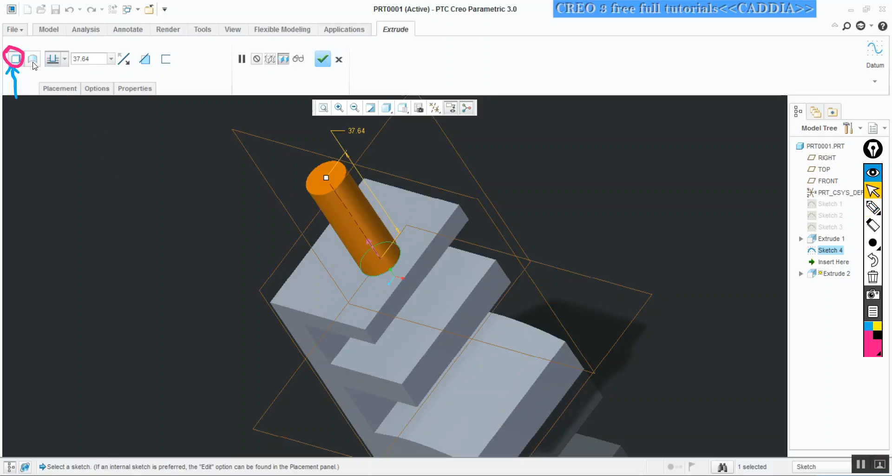
{"action": "left_click", "coordinate": [33, 65]}
{"action": "middle_click_drag", "start_coordinate": [371, 177], "coordinate": [382, 197]}
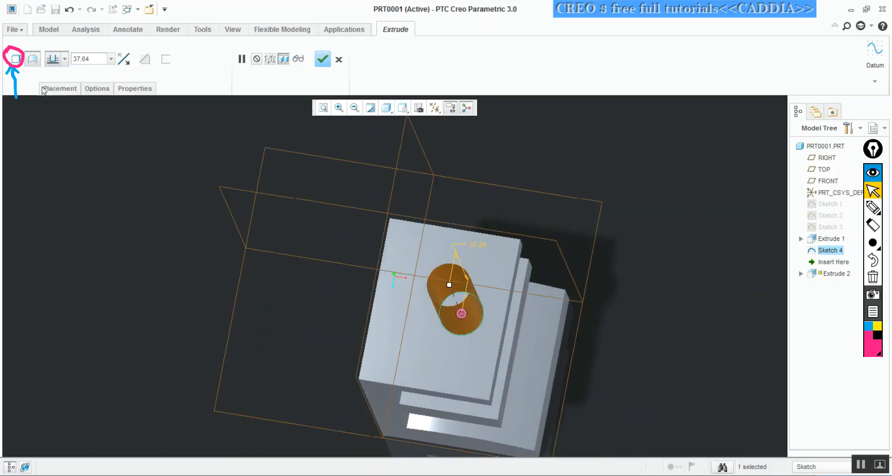
{"action": "left_click", "coordinate": [14, 58]}
{"action": "mouse_move", "coordinate": [247, 187]}
{"action": "middle_mouse_down"}
{"action": "mouse_move", "coordinate": [248, 165]}
{"action": "mouse_move", "coordinate": [241, 171]}
{"action": "middle_mouse_up"}
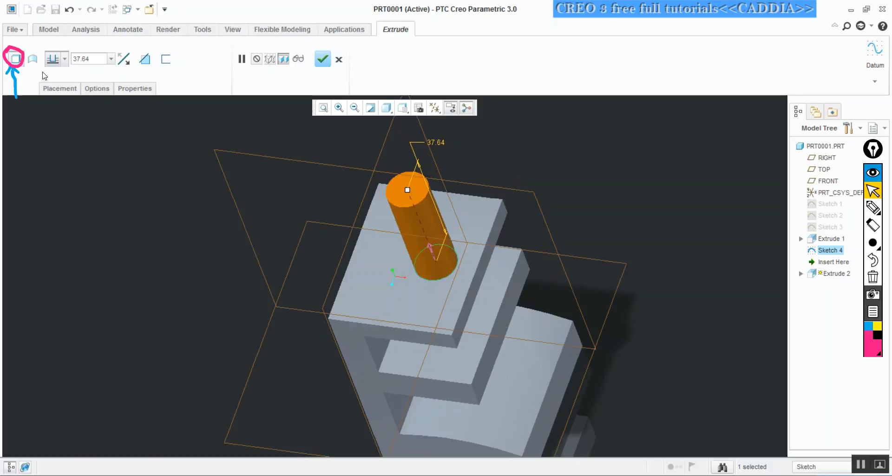
{"action": "left_click", "coordinate": [33, 62]}
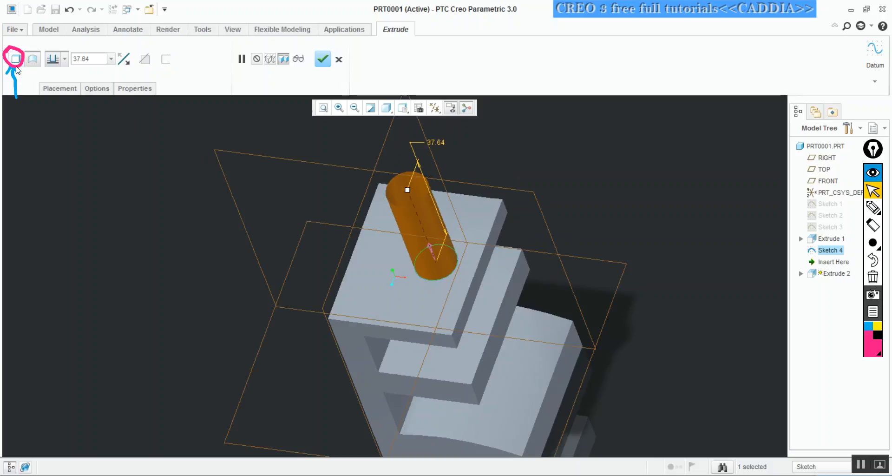
{"action": "left_click", "coordinate": [14, 59]}
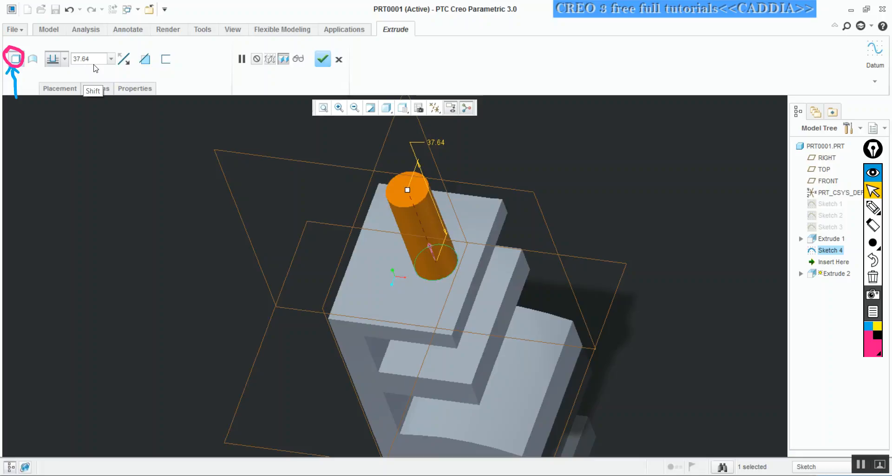
Circle the depth value and the direction option in pen, number the marked extrusion options 1 to 3, and return to pointer mode
{"action": "key", "text": "ctrl+shift+3"}
{"action": "mouse_move", "coordinate": [71, 53]}
{"action": "left_mouse_down"}
{"action": "mouse_move", "coordinate": [83, 45]}
{"action": "mouse_move", "coordinate": [84, 65]}
{"action": "mouse_move", "coordinate": [80, 43]}
{"action": "left_mouse_up"}
{"action": "left_click_drag", "start_coordinate": [12, 107], "coordinate": [18, 111]}
{"action": "left_click_drag", "start_coordinate": [71, 70], "coordinate": [76, 68]}
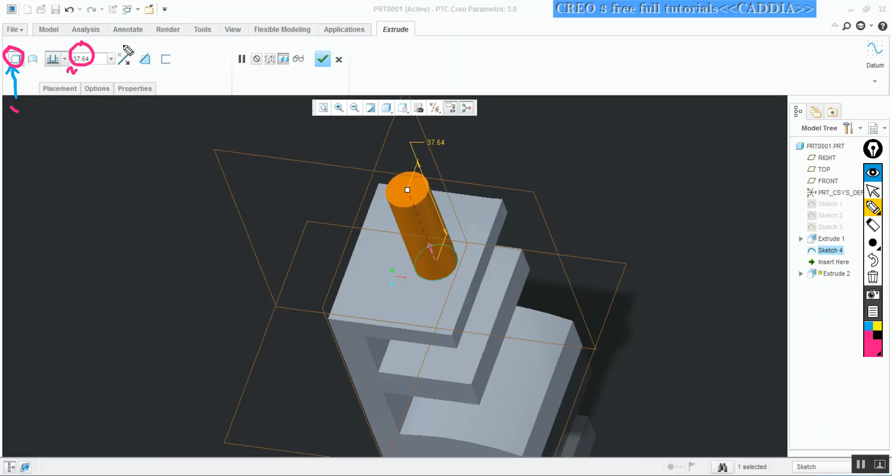
{"action": "mouse_move", "coordinate": [122, 51]}
{"action": "left_mouse_down"}
{"action": "mouse_move", "coordinate": [114, 68]}
{"action": "mouse_move", "coordinate": [136, 65]}
{"action": "mouse_move", "coordinate": [122, 47]}
{"action": "mouse_move", "coordinate": [129, 79]}
{"action": "left_mouse_up"}
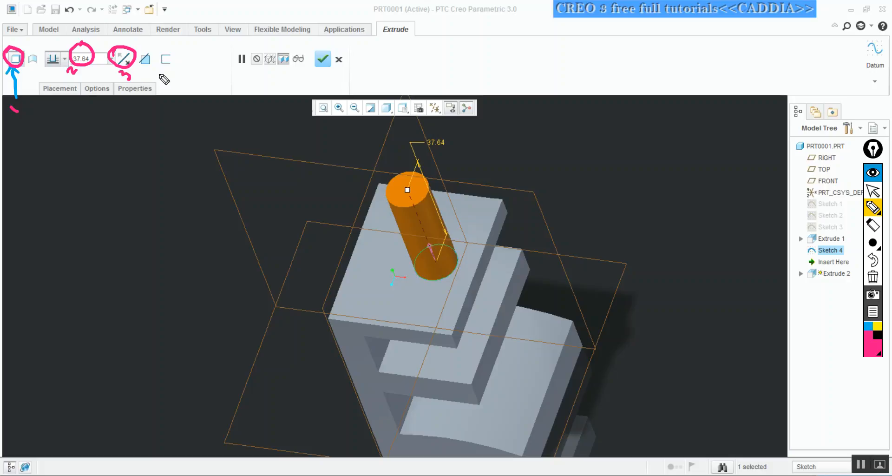
{"action": "key", "text": "ctrl+x"}
{"action": "key", "text": "ctrl+z"}
Examine the extruded cylinder's direction in the BOTTOM, LEFT, RIGHT and TOP views and from oblique angles
{"action": "mouse_move", "coordinate": [259, 250]}
{"action": "middle_mouse_down"}
{"action": "mouse_move", "coordinate": [307, 242]}
{"action": "mouse_move", "coordinate": [254, 256]}
{"action": "middle_mouse_up"}
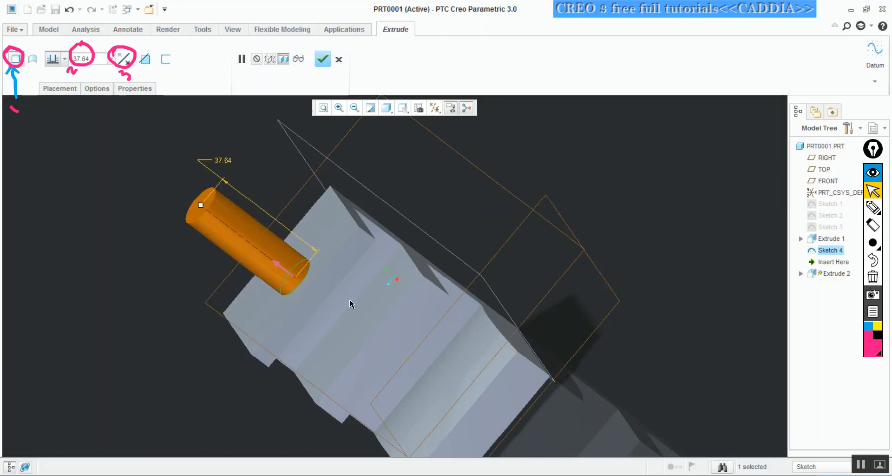
{"action": "middle_click_drag", "start_coordinate": [370, 239], "coordinate": [409, 153]}
{"action": "left_click", "coordinate": [404, 109]}
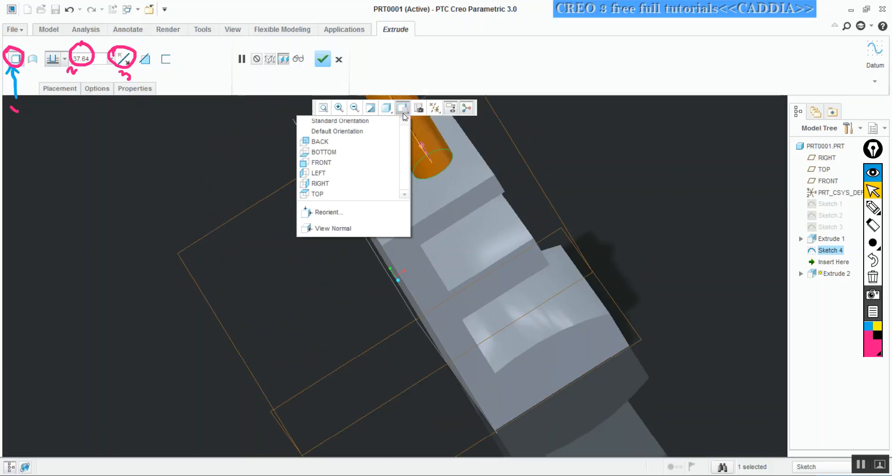
{"action": "left_click", "coordinate": [362, 156]}
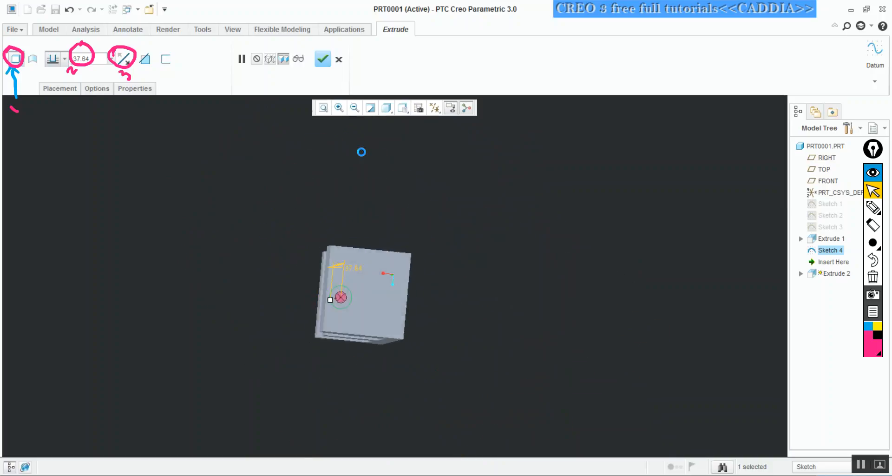
{"action": "left_click", "coordinate": [403, 109]}
{"action": "left_click", "coordinate": [349, 173]}
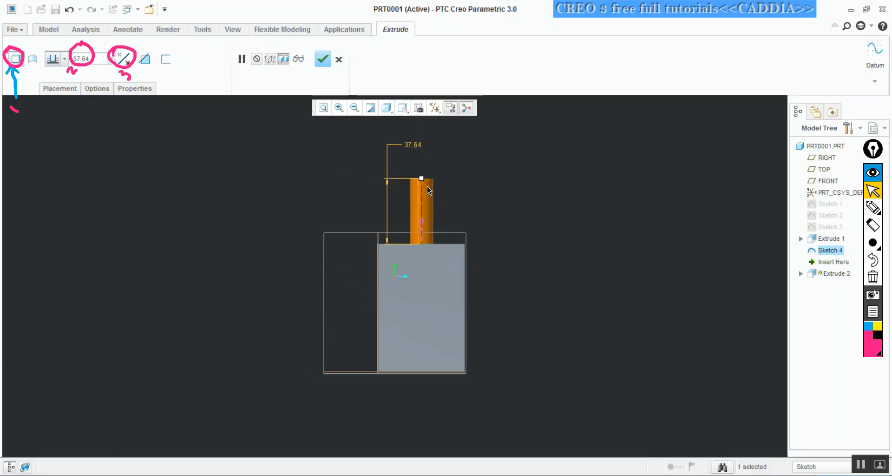
{"action": "left_click", "coordinate": [404, 110]}
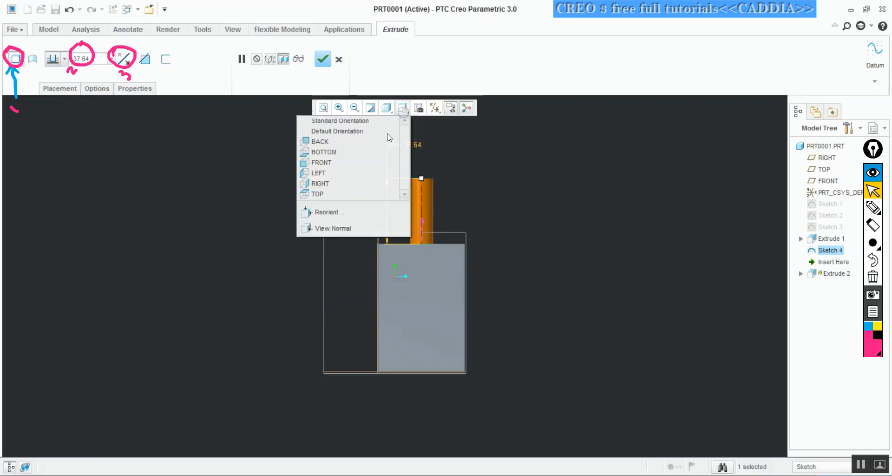
{"action": "left_click", "coordinate": [342, 183]}
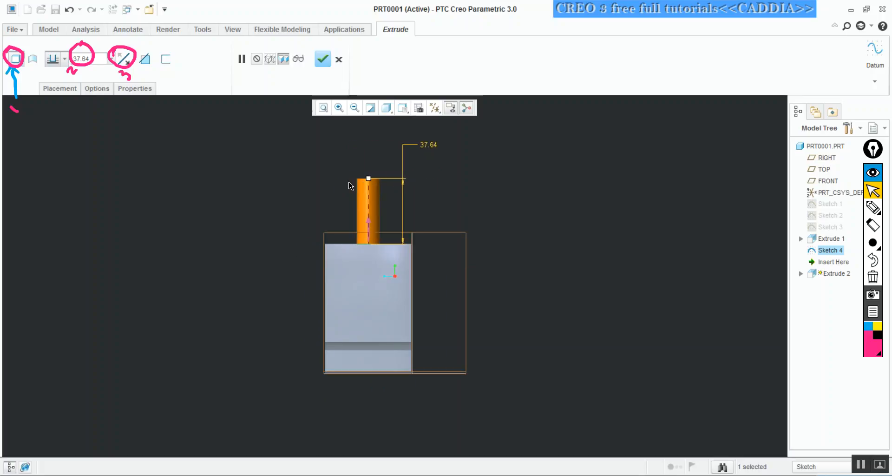
{"action": "left_click", "coordinate": [402, 111]}
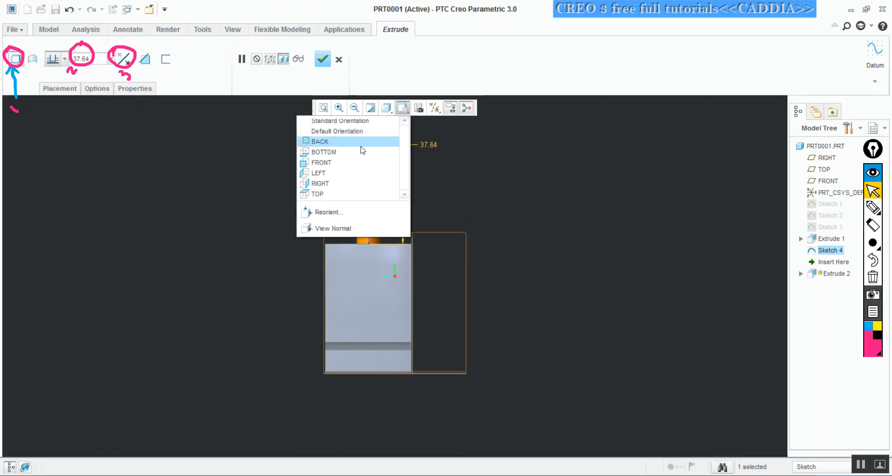
{"action": "left_click", "coordinate": [347, 191]}
{"action": "middle_click_drag", "start_coordinate": [359, 190], "coordinate": [372, 146]}
{"action": "middle_click_drag", "start_coordinate": [426, 189], "coordinate": [407, 166]}
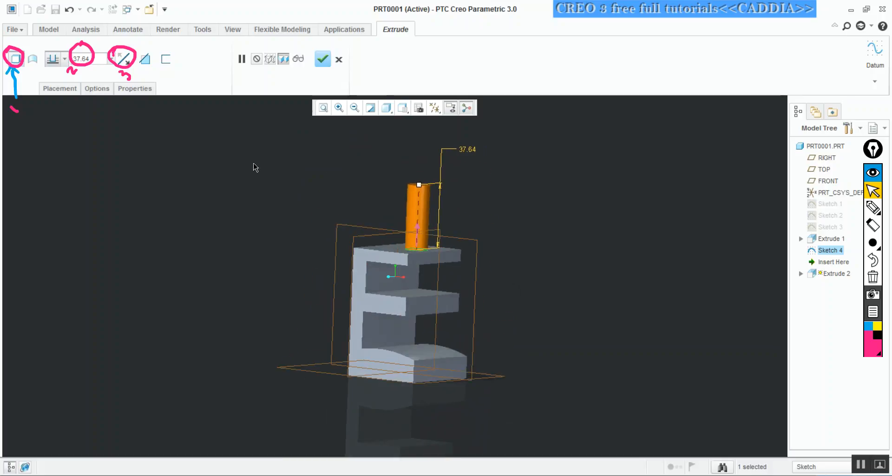
Flip the extrusion direction downward into the solid and turn off Remove Material
{"action": "left_click", "coordinate": [125, 60]}
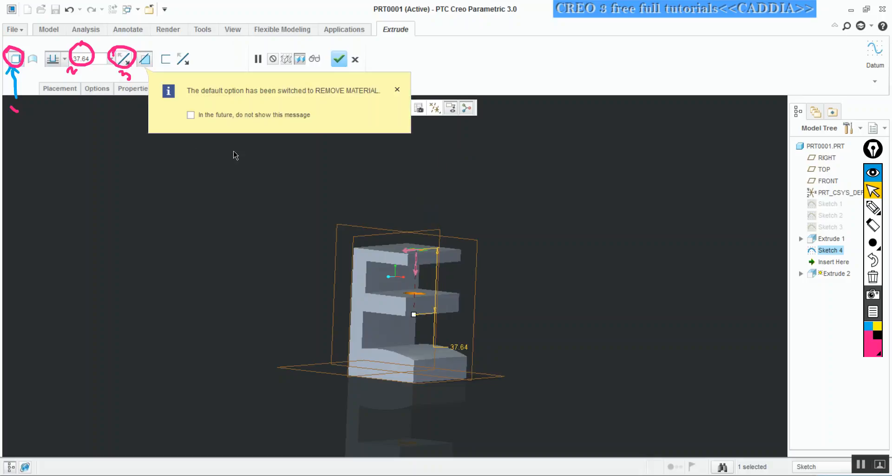
{"action": "middle_click_drag", "start_coordinate": [416, 199], "coordinate": [365, 210]}
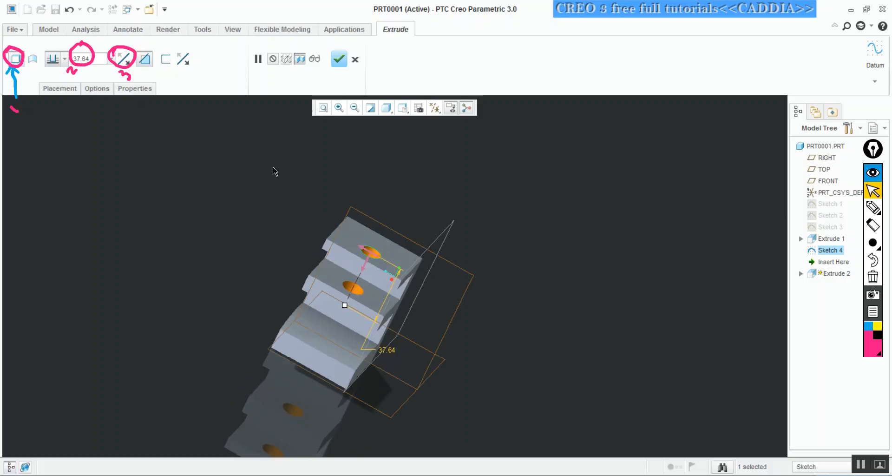
{"action": "left_click", "coordinate": [145, 59]}
{"action": "mouse_move", "coordinate": [242, 166]}
{"action": "middle_mouse_down"}
{"action": "mouse_move", "coordinate": [249, 155]}
{"action": "mouse_move", "coordinate": [229, 127]}
{"action": "mouse_move", "coordinate": [241, 150]}
{"action": "middle_mouse_up"}
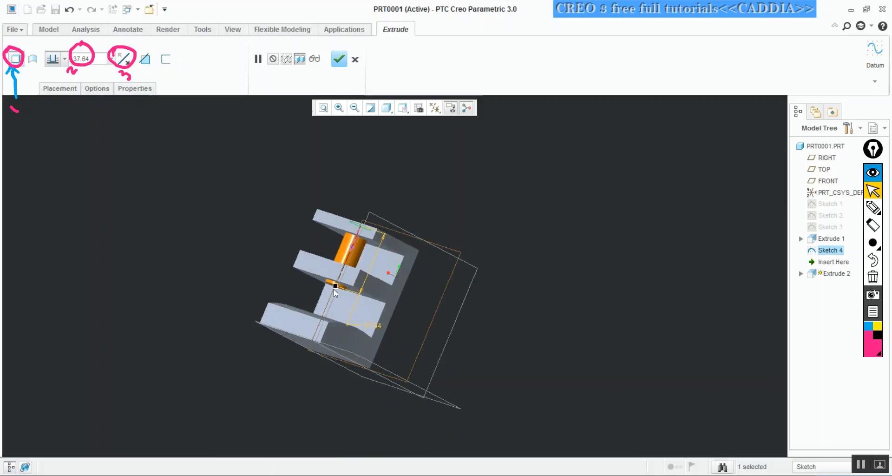
Circle the cylinder's end handle in pen, write "drag handle" with an arrow beside the model, and return to pointer mode
{"action": "key", "text": "ctrl+shift+3"}
{"action": "mouse_move", "coordinate": [330, 273]}
{"action": "left_mouse_down"}
{"action": "mouse_move", "coordinate": [338, 275]}
{"action": "mouse_move", "coordinate": [315, 281]}
{"action": "left_mouse_up"}
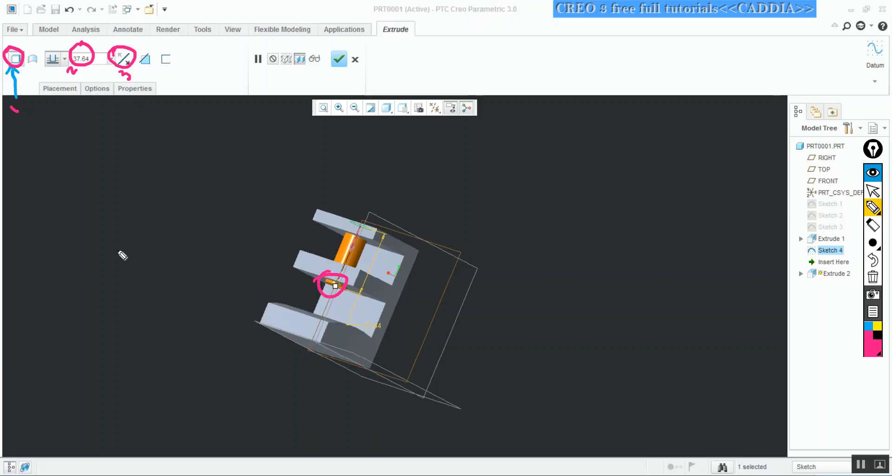
{"action": "mouse_move", "coordinate": [106, 232]}
{"action": "left_mouse_down"}
{"action": "mouse_move", "coordinate": [113, 237]}
{"action": "mouse_move", "coordinate": [146, 205]}
{"action": "left_mouse_up"}
{"action": "mouse_move", "coordinate": [136, 173]}
{"action": "left_mouse_down"}
{"action": "mouse_move", "coordinate": [159, 194]}
{"action": "mouse_move", "coordinate": [235, 131]}
{"action": "left_mouse_up"}
{"action": "left_click_drag", "start_coordinate": [220, 181], "coordinate": [219, 208]}
{"action": "left_click_drag", "start_coordinate": [199, 198], "coordinate": [218, 197]}
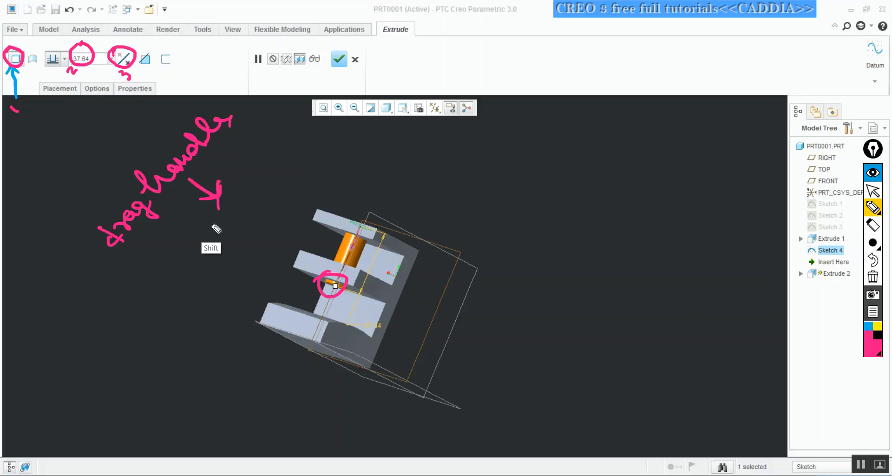
{"action": "key", "text": "ctrl+shift+2"}
Stretch the extrusion depth to about 116.25 through all three arms and flip its direction back and forth
{"action": "left_click_drag", "start_coordinate": [336, 288], "coordinate": [281, 410]}
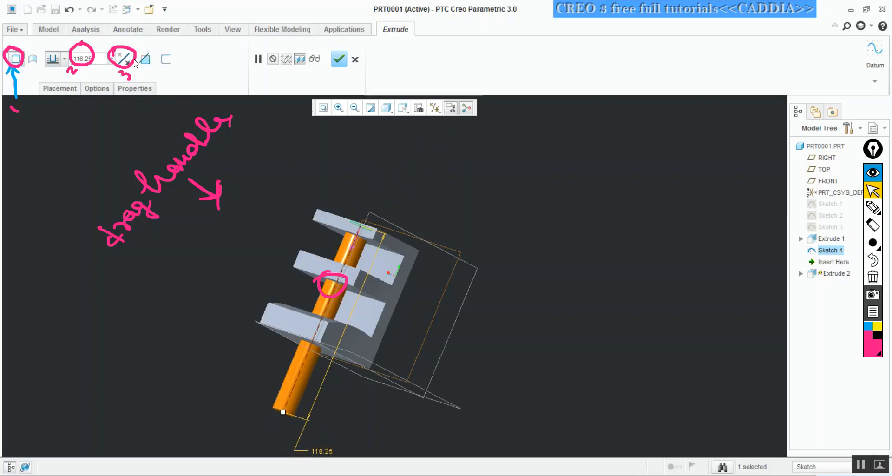
{"action": "left_click", "coordinate": [125, 59]}
{"action": "left_click", "coordinate": [124, 59]}
{"action": "left_click", "coordinate": [124, 59]}
{"action": "left_click", "coordinate": [124, 59]}
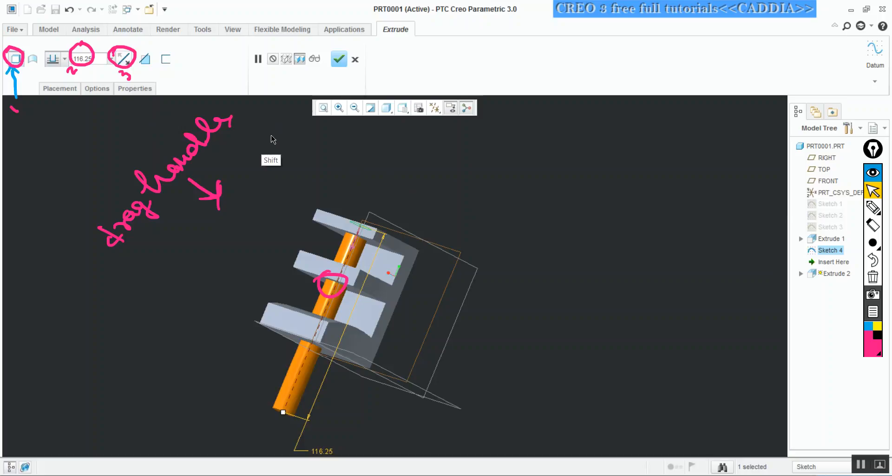
Circle the Remove Material option in pen, number it 4, and return to pointer mode
{"action": "key", "text": "ctrl+shift+3"}
{"action": "mouse_move", "coordinate": [144, 44]}
{"action": "left_mouse_down"}
{"action": "mouse_move", "coordinate": [137, 70]}
{"action": "mouse_move", "coordinate": [152, 49]}
{"action": "mouse_move", "coordinate": [145, 46]}
{"action": "left_mouse_up"}
{"action": "left_click_drag", "start_coordinate": [151, 81], "coordinate": [158, 76]}
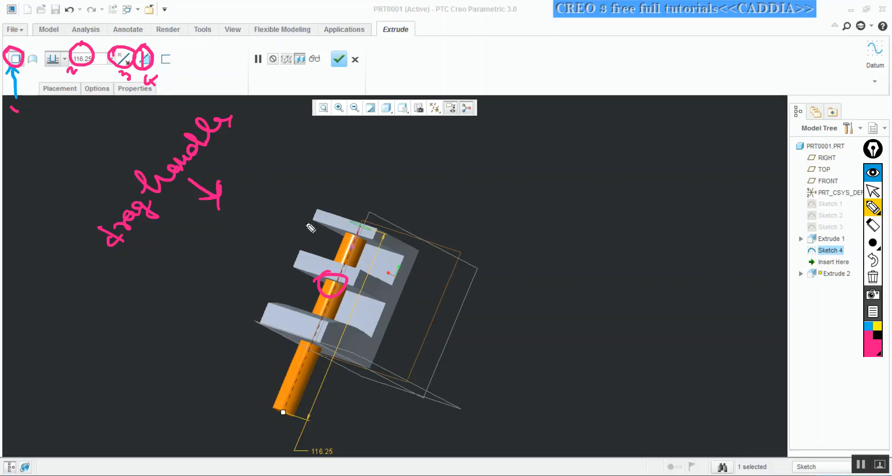
{"action": "key", "text": "ctrl+shift+2"}
Toggle Remove Material on and off for the extrusion, and flip its direction upward away from the solid
{"action": "mouse_move", "coordinate": [329, 207]}
{"action": "middle_mouse_down"}
{"action": "mouse_move", "coordinate": [335, 278]}
{"action": "mouse_move", "coordinate": [344, 260]}
{"action": "middle_mouse_up"}
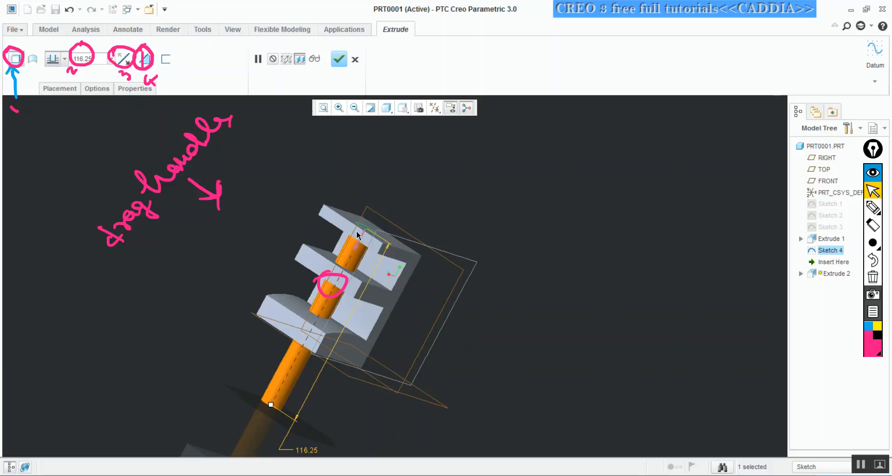
{"action": "middle_click_drag", "start_coordinate": [355, 255], "coordinate": [375, 261]}
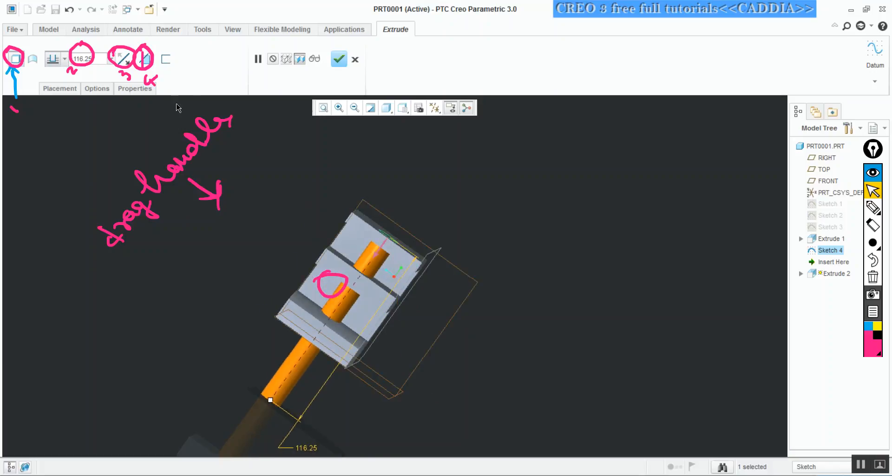
{"action": "left_click", "coordinate": [145, 60]}
{"action": "middle_click_drag", "start_coordinate": [410, 233], "coordinate": [384, 194]}
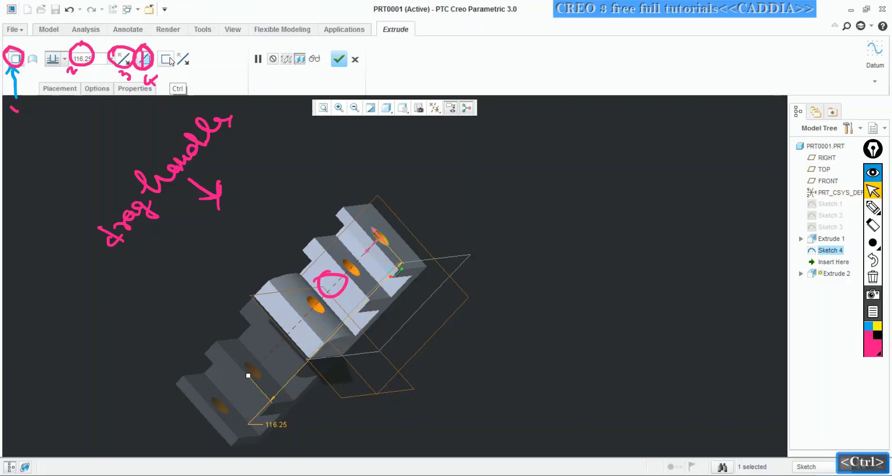
{"action": "left_click", "coordinate": [145, 59]}
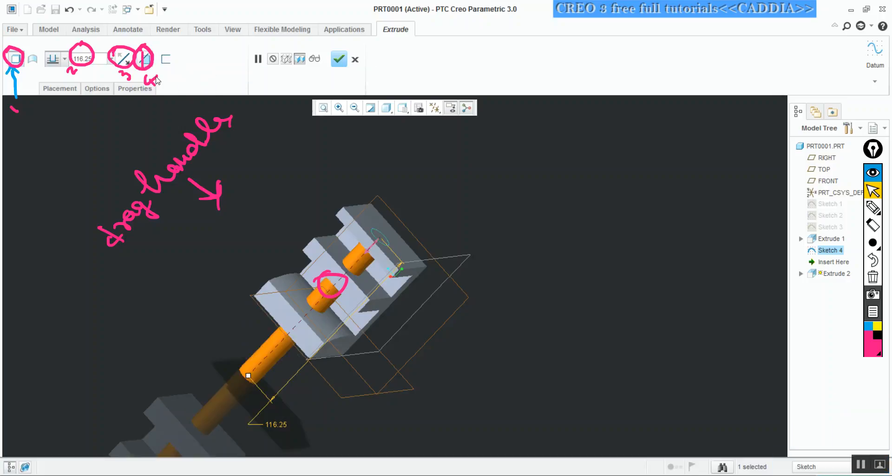
{"action": "left_click", "coordinate": [124, 60]}
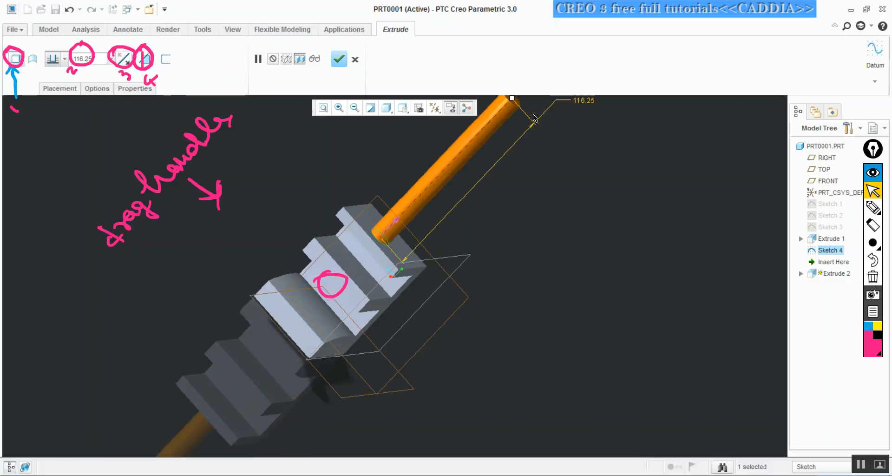
Shorten the cylinder's extrusion depth to about 44.44, and circle the Thicken Sketch option in pen, numbering it 5
{"action": "left_click_drag", "start_coordinate": [511, 99], "coordinate": [447, 178]}
{"action": "middle_click_drag", "start_coordinate": [446, 176], "coordinate": [436, 186]}
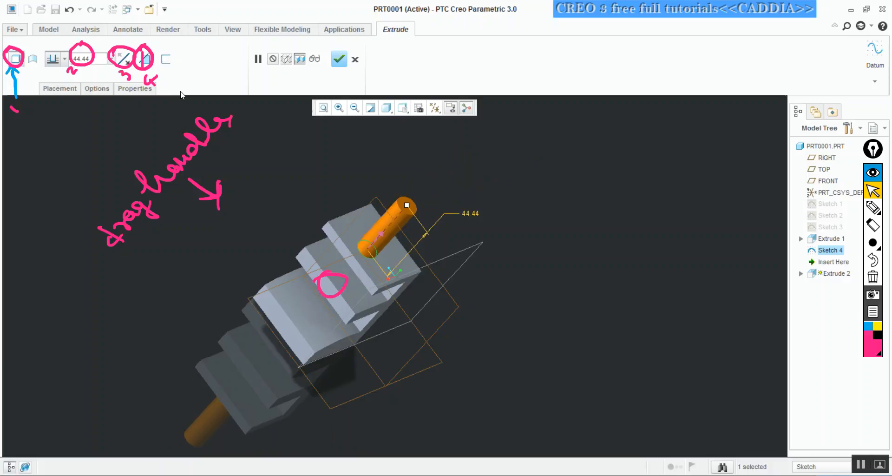
{"action": "key", "text": "ctrl+shift+3"}
{"action": "mouse_move", "coordinate": [169, 50]}
{"action": "left_mouse_down"}
{"action": "mouse_move", "coordinate": [155, 61]}
{"action": "mouse_move", "coordinate": [186, 83]}
{"action": "left_mouse_up"}
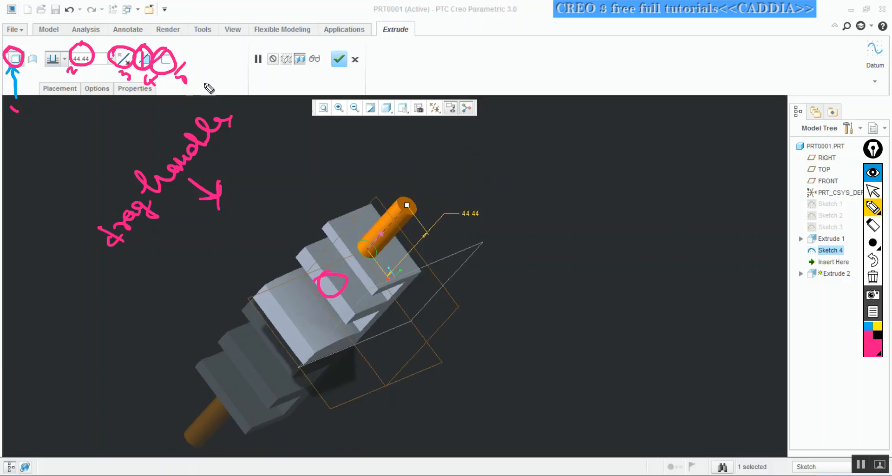
Erase all pen marks, choose a thinner pen, write "Thick", and sketch a hatched full circle and a hatched ring beside the model
{"action": "left_click", "coordinate": [873, 277]}
{"action": "left_click", "coordinate": [873, 242]}
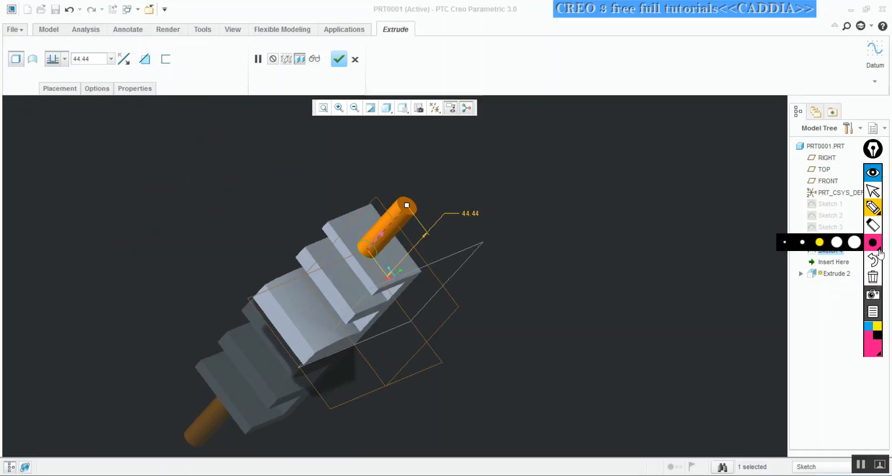
{"action": "left_click", "coordinate": [803, 242]}
{"action": "mouse_move", "coordinate": [69, 170]}
{"action": "left_mouse_down"}
{"action": "mouse_move", "coordinate": [93, 183]}
{"action": "mouse_move", "coordinate": [110, 153]}
{"action": "mouse_move", "coordinate": [148, 134]}
{"action": "left_mouse_up"}
{"action": "mouse_move", "coordinate": [100, 216]}
{"action": "left_mouse_down"}
{"action": "mouse_move", "coordinate": [117, 249]}
{"action": "mouse_move", "coordinate": [96, 212]}
{"action": "mouse_move", "coordinate": [88, 235]}
{"action": "mouse_move", "coordinate": [106, 218]}
{"action": "mouse_move", "coordinate": [117, 228]}
{"action": "left_mouse_up"}
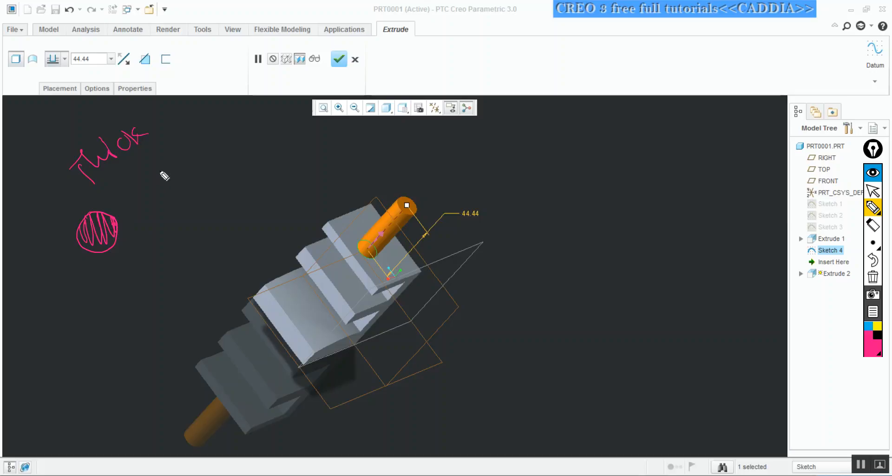
{"action": "mouse_move", "coordinate": [133, 161]}
{"action": "left_mouse_down"}
{"action": "mouse_move", "coordinate": [188, 168]}
{"action": "mouse_move", "coordinate": [168, 165]}
{"action": "mouse_move", "coordinate": [185, 195]}
{"action": "mouse_move", "coordinate": [179, 178]}
{"action": "mouse_move", "coordinate": [164, 187]}
{"action": "mouse_move", "coordinate": [182, 171]}
{"action": "left_mouse_up"}
{"action": "mouse_move", "coordinate": [185, 198]}
{"action": "left_mouse_down"}
{"action": "mouse_move", "coordinate": [159, 192]}
{"action": "mouse_move", "coordinate": [175, 180]}
{"action": "left_mouse_up"}
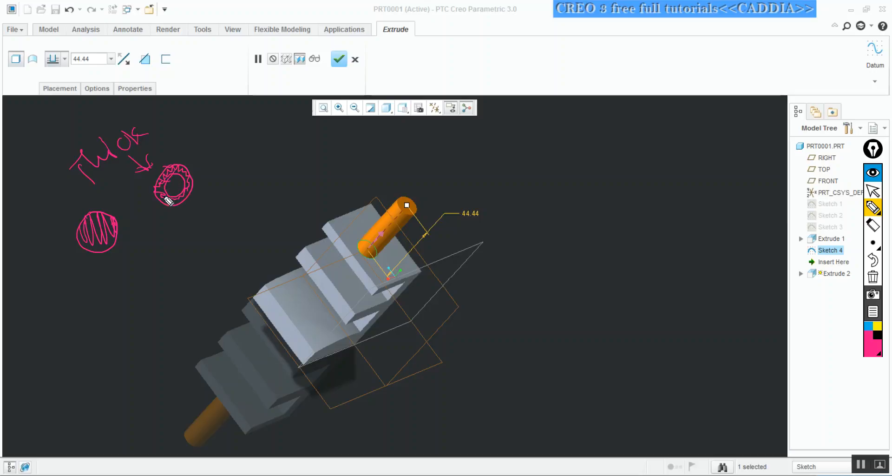
{"action": "left_click_drag", "start_coordinate": [85, 241], "coordinate": [111, 228]}
Circle the Thicken Sketch option in pen, link it to the word "Thick" with an arrow, and return to pointer mode
{"action": "mouse_move", "coordinate": [167, 55]}
{"action": "left_mouse_down"}
{"action": "mouse_move", "coordinate": [176, 48]}
{"action": "mouse_move", "coordinate": [160, 62]}
{"action": "left_mouse_up"}
{"action": "mouse_move", "coordinate": [134, 117]}
{"action": "left_mouse_down"}
{"action": "mouse_move", "coordinate": [162, 71]}
{"action": "mouse_move", "coordinate": [166, 78]}
{"action": "left_mouse_up"}
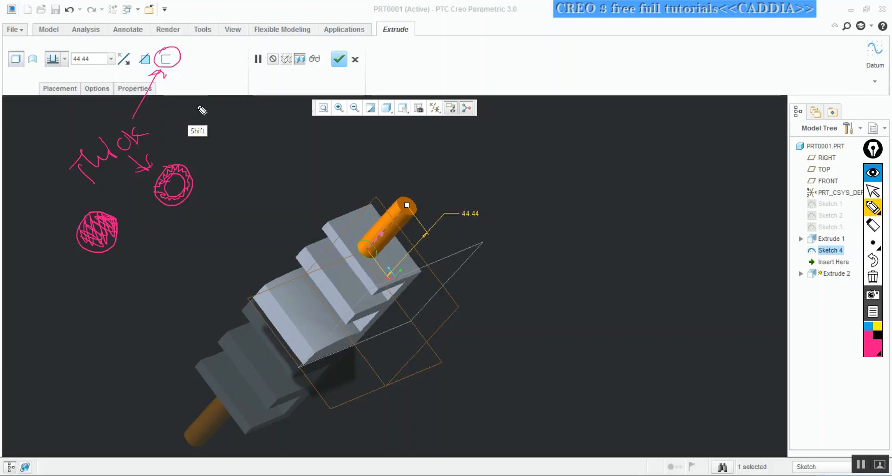
{"action": "key", "text": "ctrl+shift+2"}
Turn on Thicken Sketch for the cylinder extrusion and set the wall thickness to 5
{"action": "left_click", "coordinate": [167, 59]}
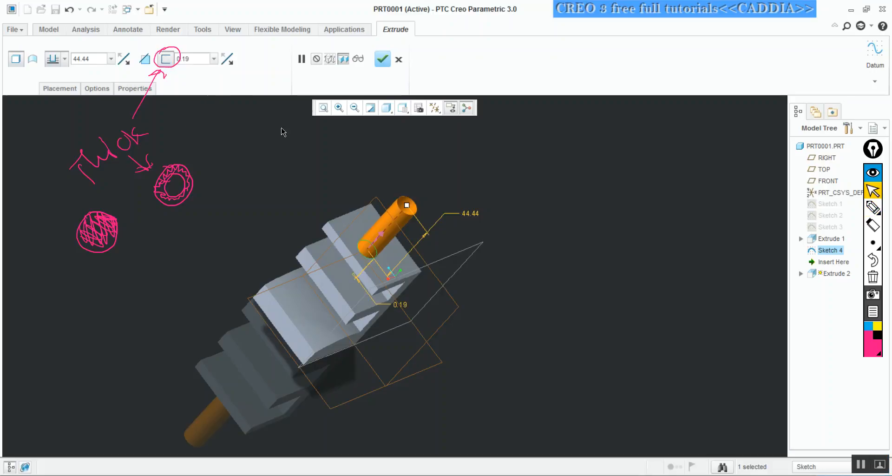
{"action": "left_click", "coordinate": [204, 59]}
{"action": "type", "text": "5"}
{"action": "key", "text": "Return"}
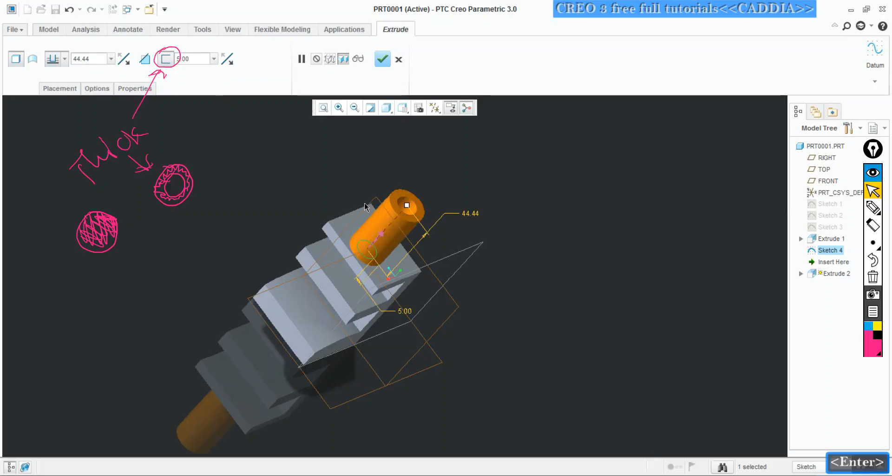
Try a wall thickness of 10 and then 3 on the hollow cylinder
{"action": "mouse_move", "coordinate": [428, 213]}
{"action": "middle_mouse_down"}
{"action": "mouse_move", "coordinate": [408, 205]}
{"action": "mouse_move", "coordinate": [417, 213]}
{"action": "middle_mouse_up"}
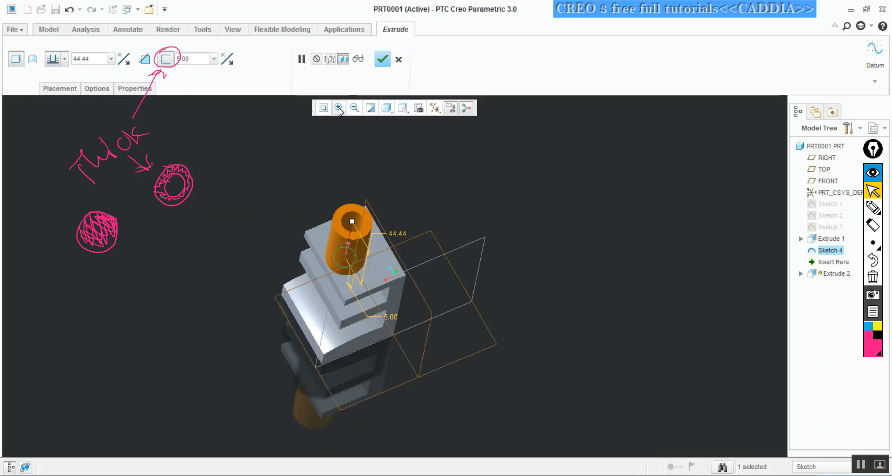
{"action": "middle_click_drag", "start_coordinate": [321, 188], "coordinate": [344, 286], "text": "shift"}
{"action": "middle_click_drag", "start_coordinate": [333, 254], "coordinate": [278, 202], "text": "ctrl"}
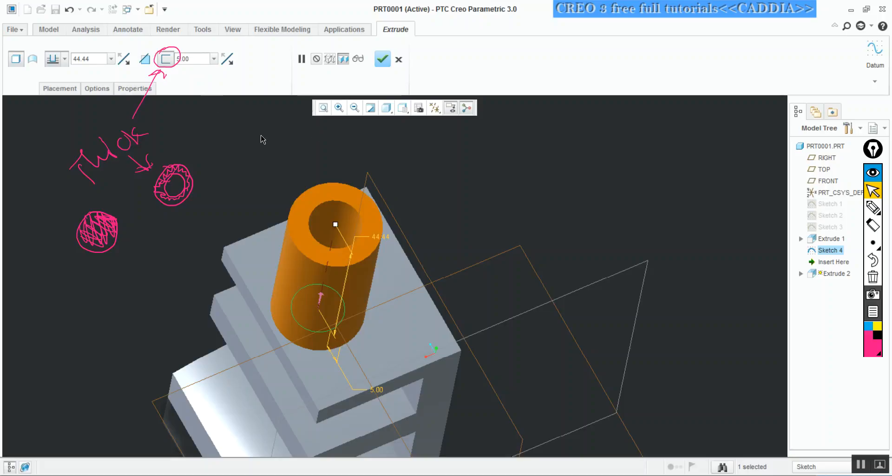
{"action": "left_click_drag", "start_coordinate": [200, 58], "coordinate": [164, 58]}
{"action": "type", "text": "10"}
{"action": "key", "text": "Return"}
{"action": "left_click_drag", "start_coordinate": [203, 61], "coordinate": [153, 68]}
{"action": "type", "text": "3"}
{"action": "key", "text": "Return"}
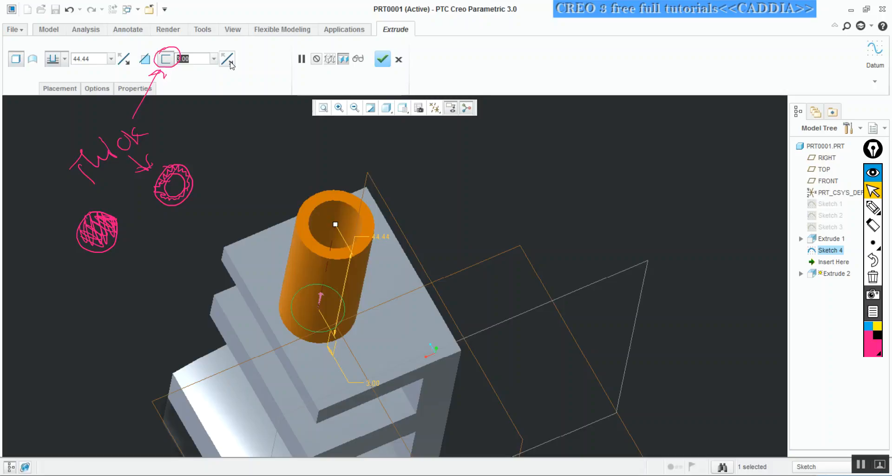
Orient the model straight down onto the hollow cylinder and examine its ring-shaped end up close
{"action": "left_click", "coordinate": [388, 109]}
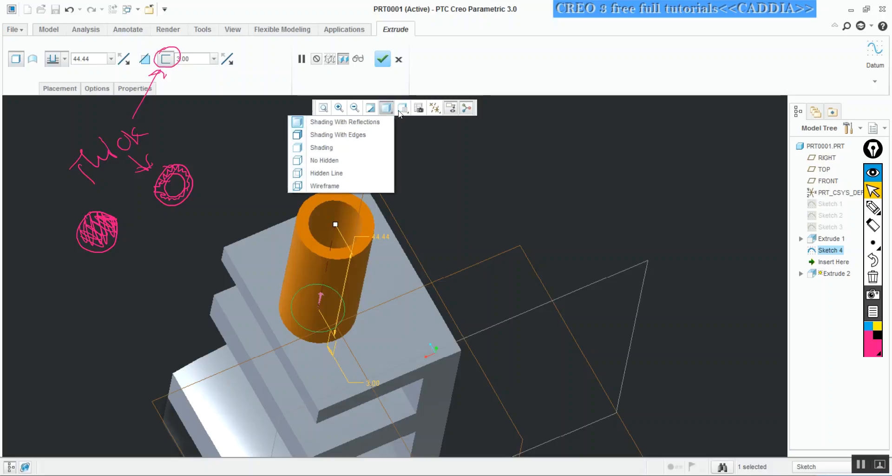
{"action": "left_click", "coordinate": [403, 108]}
{"action": "left_click", "coordinate": [331, 194]}
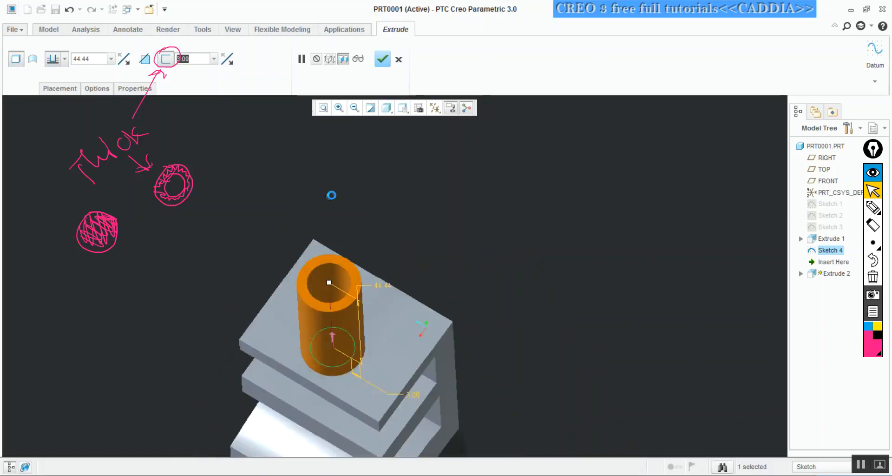
{"action": "key", "text": "ctrl"}
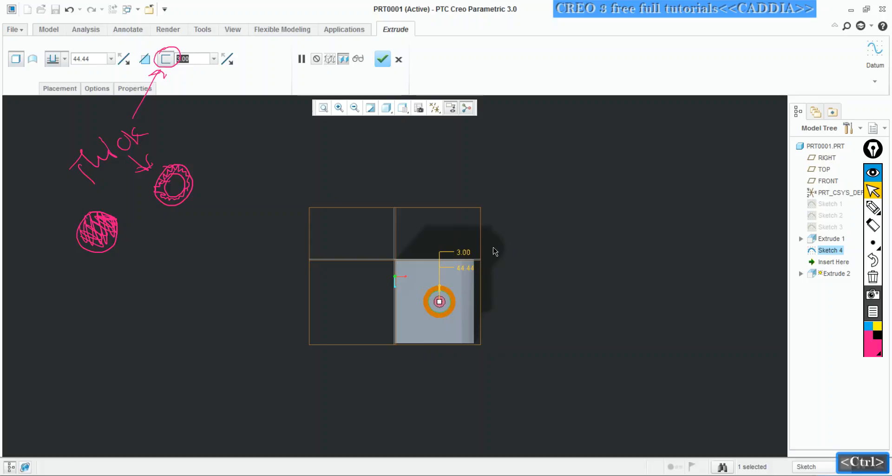
{"action": "middle_click_drag", "start_coordinate": [467, 259], "coordinate": [435, 230], "text": "shift"}
{"action": "middle_click_drag", "start_coordinate": [440, 241], "coordinate": [499, 238], "text": "ctrl"}
{"action": "middle_click_drag", "start_coordinate": [448, 256], "coordinate": [448, 333], "text": "ctrl"}
{"action": "middle_click_drag", "start_coordinate": [448, 293], "coordinate": [528, 280], "text": "shift"}
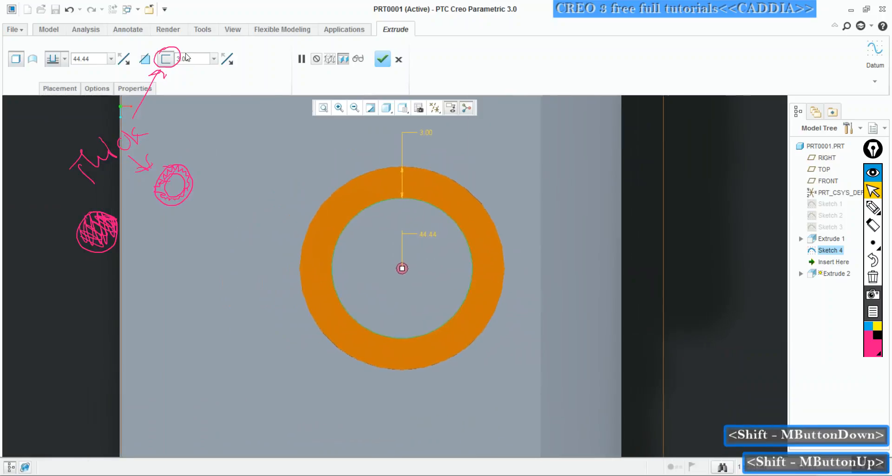
{"action": "left_click_drag", "start_coordinate": [196, 59], "coordinate": [160, 66]}
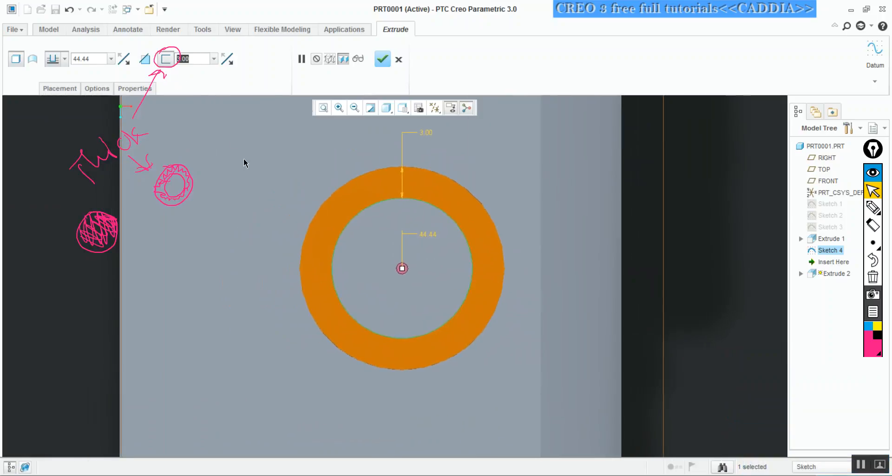
Mark the sketched circle's upper and side points in pink pen and its lowest point in blue, and return to pointer mode
{"action": "key", "text": "ctrl+shift+3"}
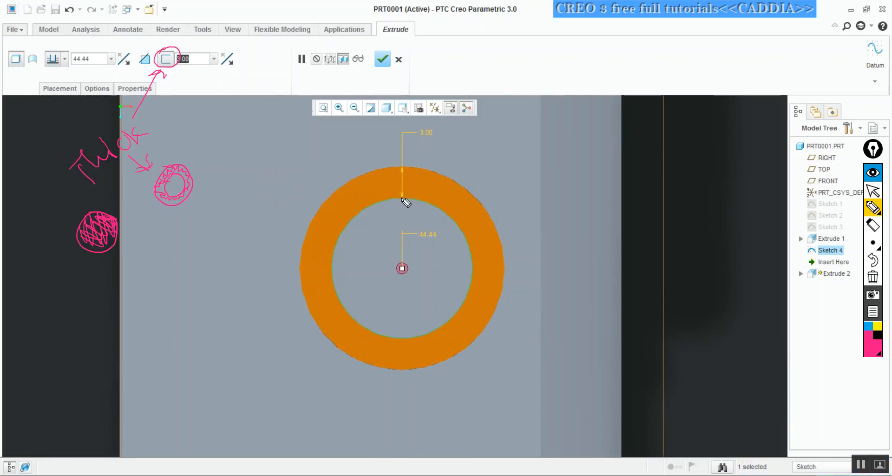
{"action": "left_click", "coordinate": [403, 198]}
{"action": "left_click", "coordinate": [332, 269]}
{"action": "left_click", "coordinate": [473, 269]}
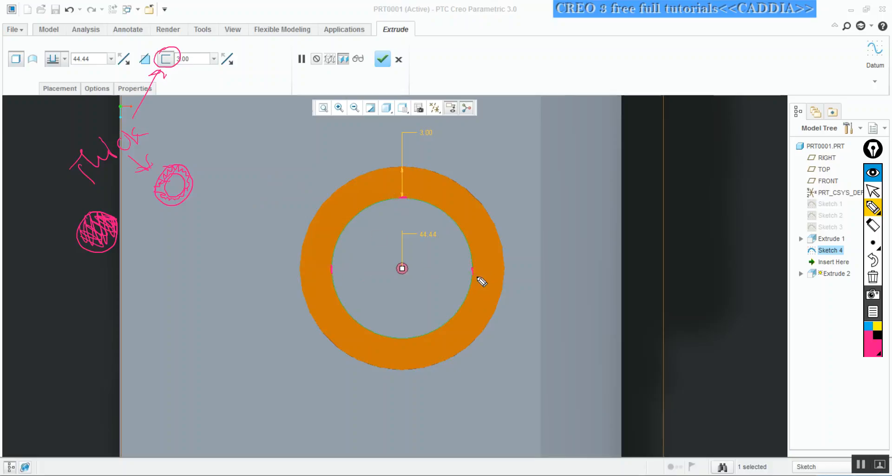
{"action": "left_click", "coordinate": [869, 329]}
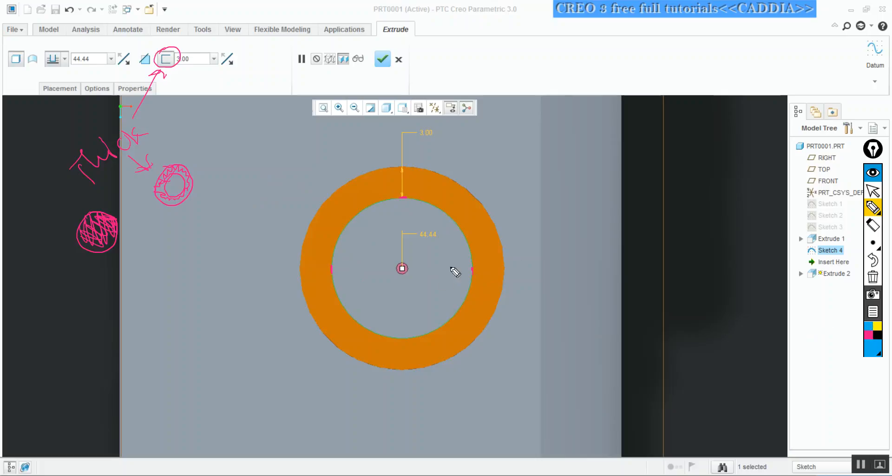
{"action": "left_click", "coordinate": [399, 338]}
{"action": "key", "text": "ctrl+shift+2"}
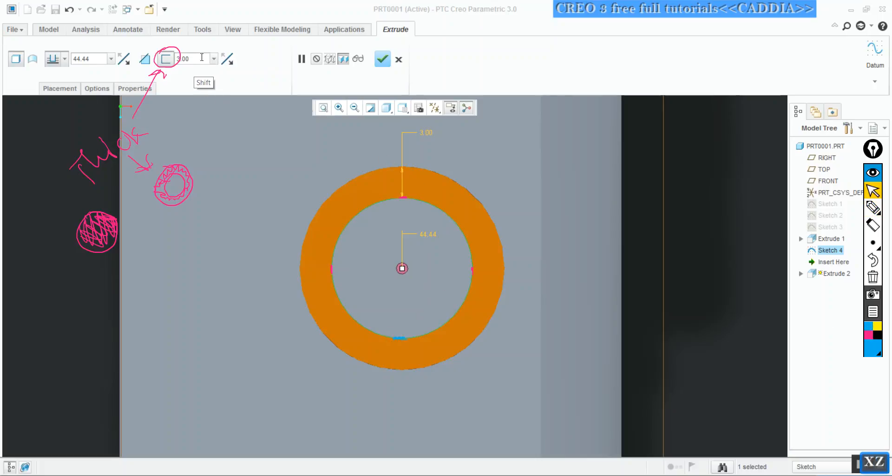
Set the ring's thickness to 10 and back to 3 to compare growth outward from the sketched circle
{"action": "left_click", "coordinate": [203, 59]}
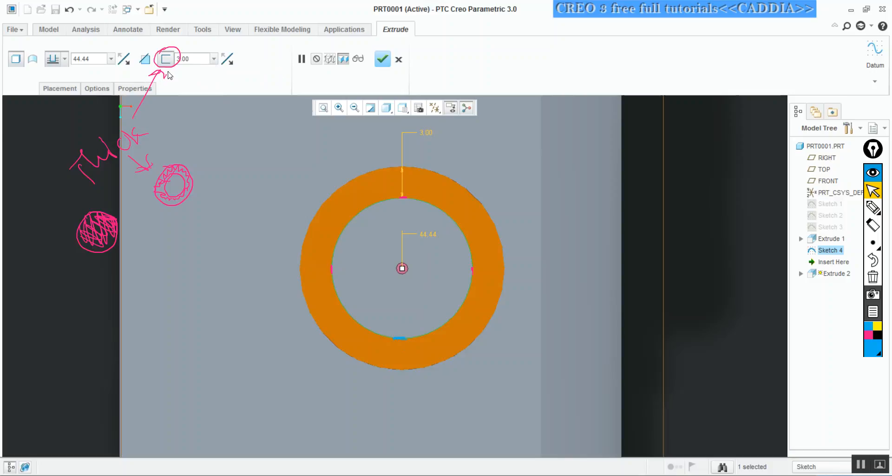
{"action": "double_click", "coordinate": [196, 58]}
{"action": "type", "text": "10"}
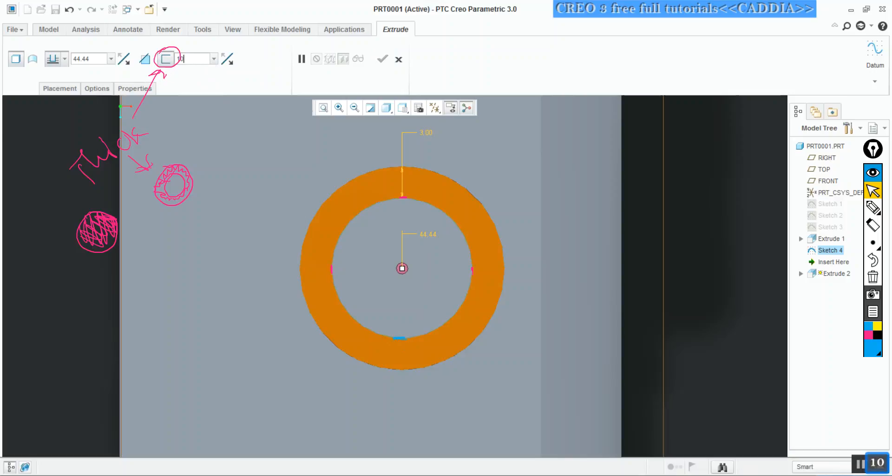
{"action": "key", "text": "Return"}
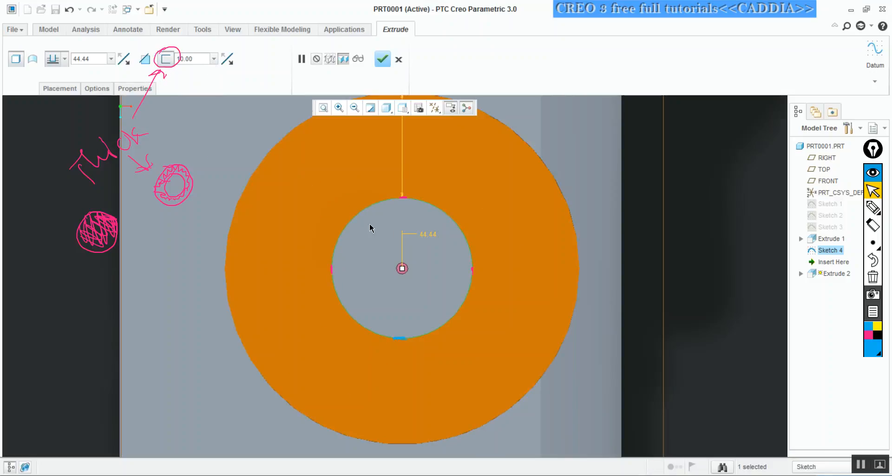
{"action": "double_click", "coordinate": [199, 58]}
{"action": "type", "text": "3"}
{"action": "key", "text": "Return"}
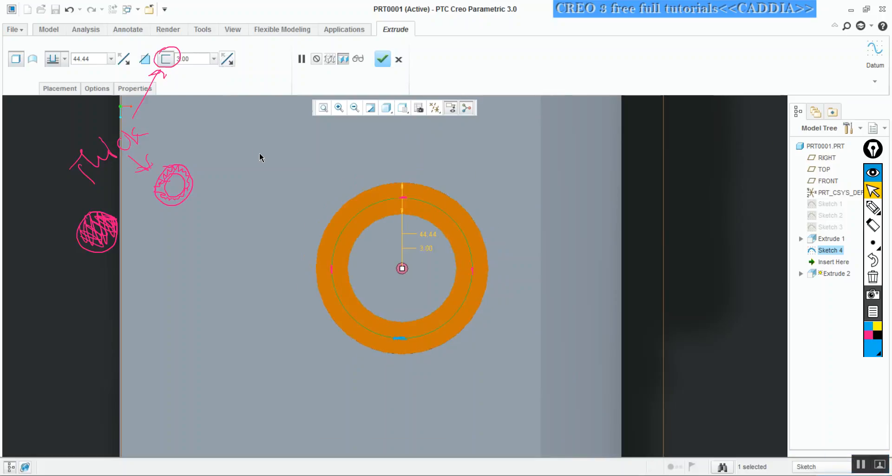
Cycle the thickness side through inward and outward to both sides of the circle, and set the thickness to 4
{"action": "left_click", "coordinate": [227, 59]}
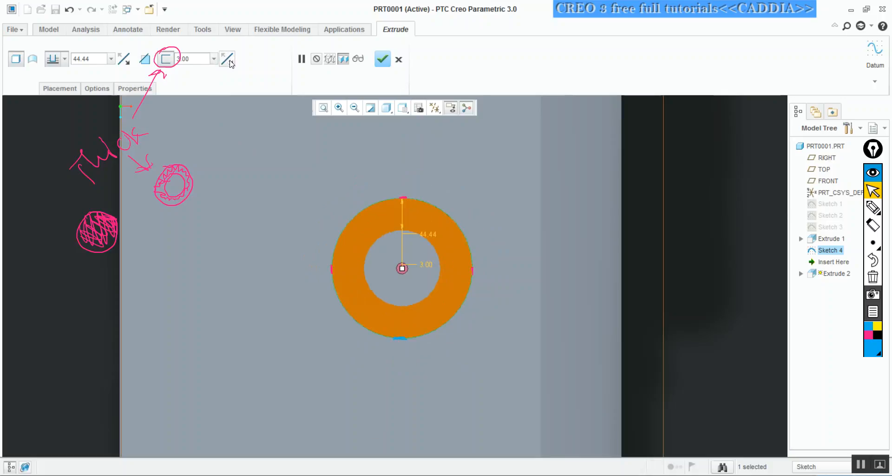
{"action": "left_click", "coordinate": [230, 63]}
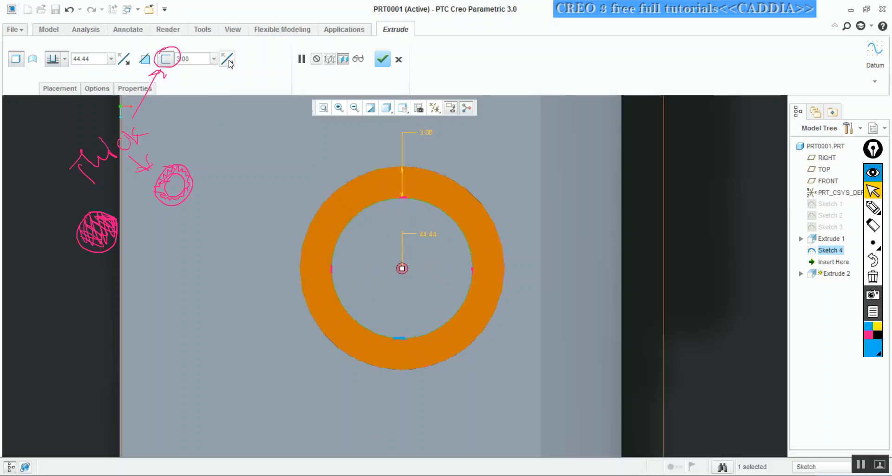
{"action": "left_click", "coordinate": [229, 63]}
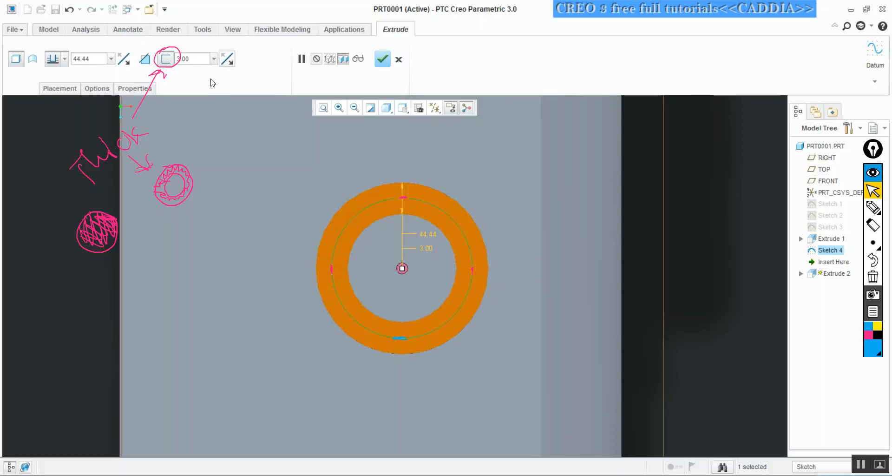
{"action": "double_click", "coordinate": [208, 59]}
{"action": "type", "text": "4"}
{"action": "key", "text": "Return"}
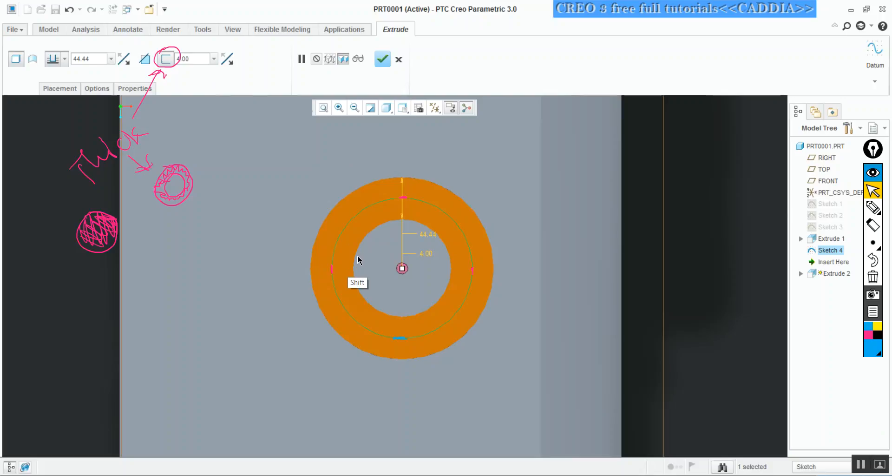
Mark 2 on each side of the circle in blue pen, and write 1 out, 2 midd. and 3 in under the thickness-side option
{"action": "key", "text": "ctrl+shift+3"}
{"action": "mouse_move", "coordinate": [332, 269]}
{"action": "left_mouse_down"}
{"action": "mouse_move", "coordinate": [353, 265]}
{"action": "mouse_move", "coordinate": [335, 263]}
{"action": "mouse_move", "coordinate": [350, 277]}
{"action": "mouse_move", "coordinate": [332, 271]}
{"action": "mouse_move", "coordinate": [319, 289]}
{"action": "mouse_move", "coordinate": [331, 285]}
{"action": "left_mouse_up"}
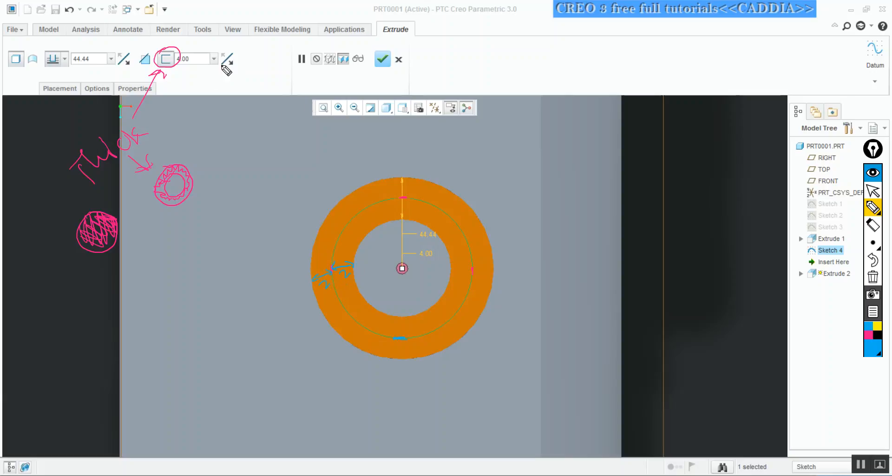
{"action": "mouse_move", "coordinate": [205, 76]}
{"action": "left_mouse_down"}
{"action": "mouse_move", "coordinate": [206, 86]}
{"action": "mouse_move", "coordinate": [250, 86]}
{"action": "left_mouse_up"}
{"action": "left_click_drag", "start_coordinate": [188, 105], "coordinate": [195, 107]}
{"action": "left_click_drag", "start_coordinate": [256, 95], "coordinate": [266, 93]}
{"action": "left_click_drag", "start_coordinate": [213, 111], "coordinate": [242, 91]}
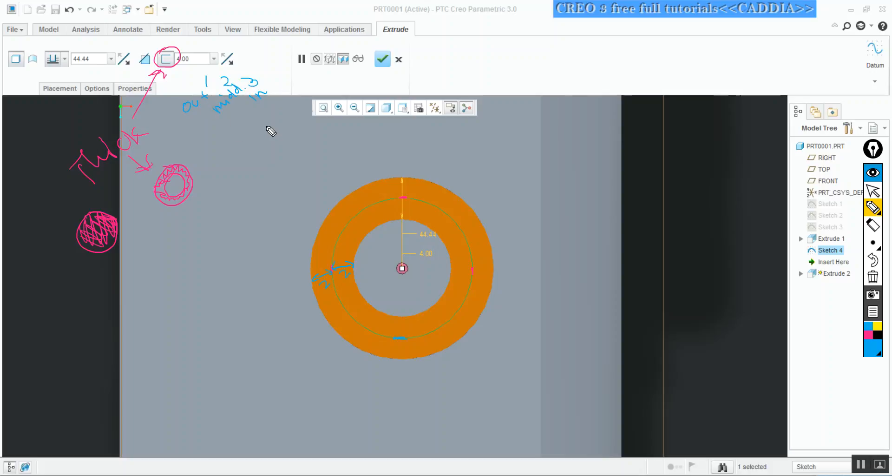
Trace over the out, midd. and in labels in pink pen, circle the thickness-side option, and return to pointer mode
{"action": "left_click", "coordinate": [868, 335]}
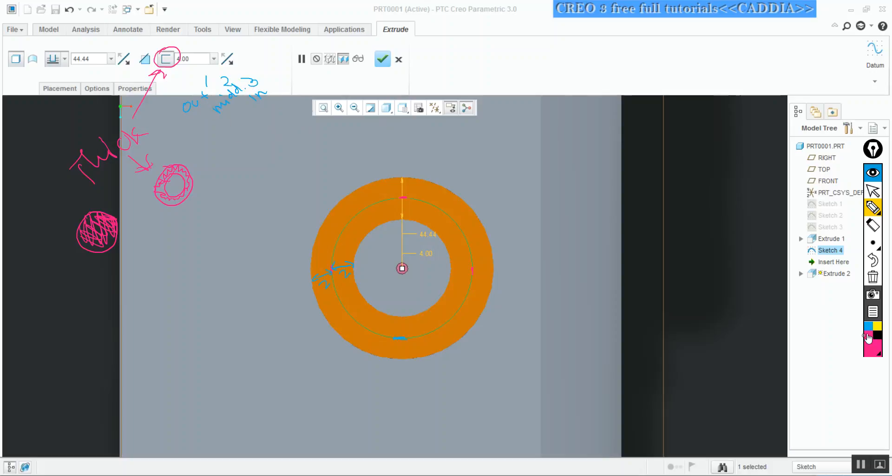
{"action": "left_click_drag", "start_coordinate": [194, 101], "coordinate": [206, 97]}
{"action": "left_click_drag", "start_coordinate": [201, 97], "coordinate": [207, 87]}
{"action": "left_click_drag", "start_coordinate": [230, 61], "coordinate": [223, 46]}
{"action": "mouse_move", "coordinate": [220, 80]}
{"action": "left_mouse_down"}
{"action": "mouse_move", "coordinate": [233, 95]}
{"action": "mouse_move", "coordinate": [246, 84]}
{"action": "mouse_move", "coordinate": [250, 105]}
{"action": "mouse_move", "coordinate": [266, 95]}
{"action": "left_mouse_up"}
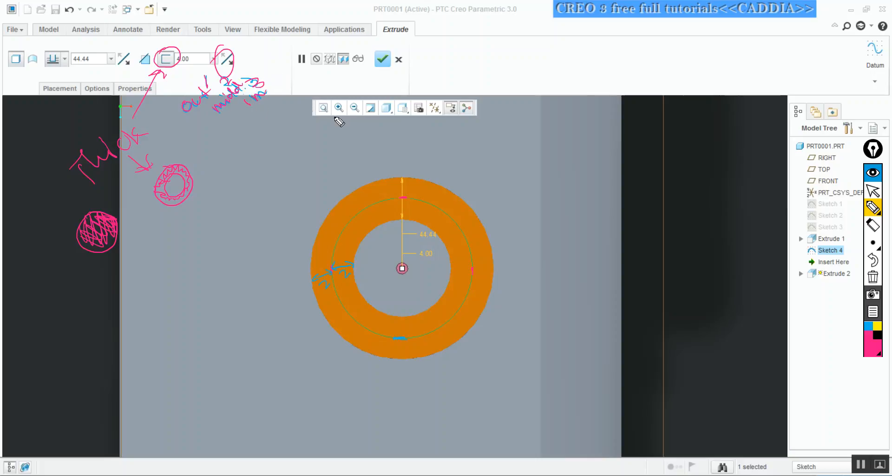
{"action": "key", "text": "ctrl+shift+2"}
Flip the thickness side to the inside of the sketched circle and view the hollow cylinder at an angle
{"action": "left_click", "coordinate": [230, 59]}
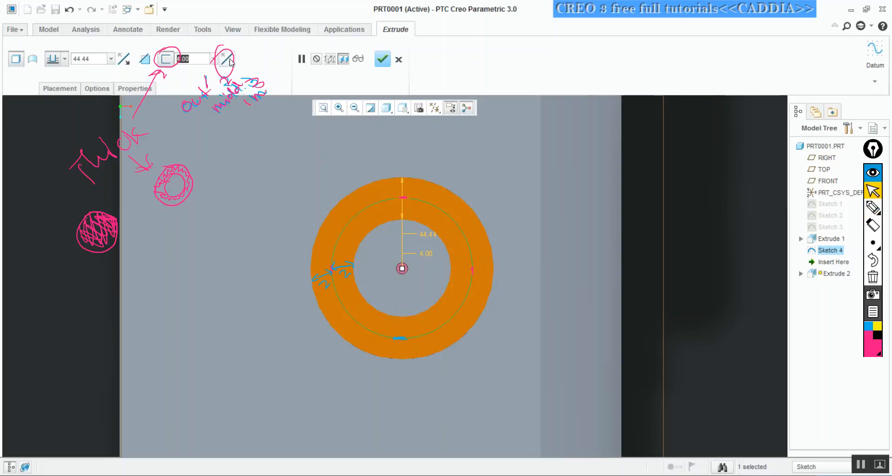
{"action": "left_click", "coordinate": [231, 59]}
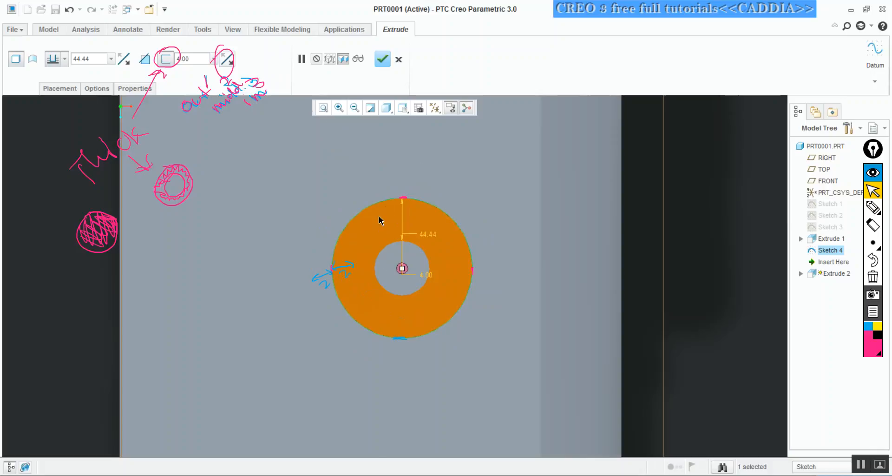
{"action": "middle_click_drag", "start_coordinate": [424, 232], "coordinate": [428, 232]}
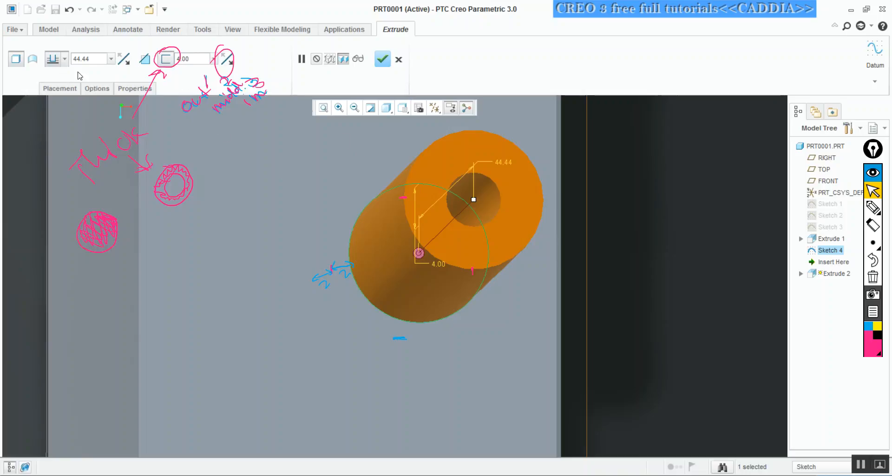
Clear the pen annotations and flip the extrusion direction so the hollow cylinder runs down through the E-shaped solid
{"action": "left_click", "coordinate": [873, 277]}
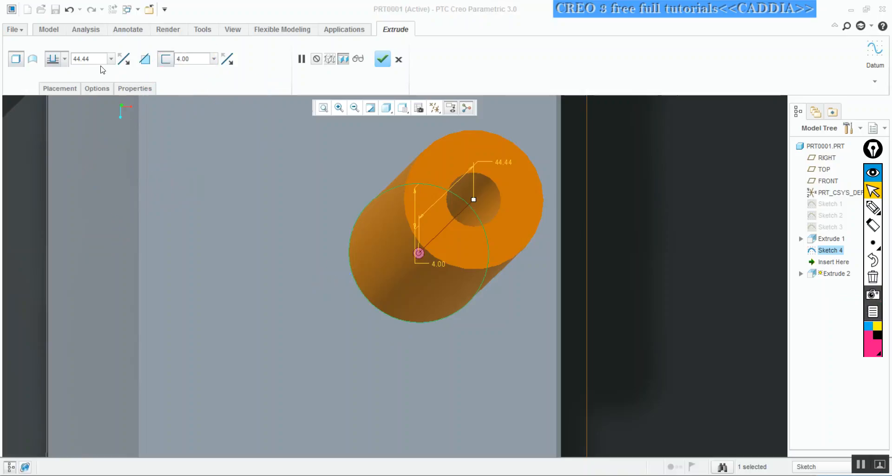
{"action": "left_click", "coordinate": [65, 58]}
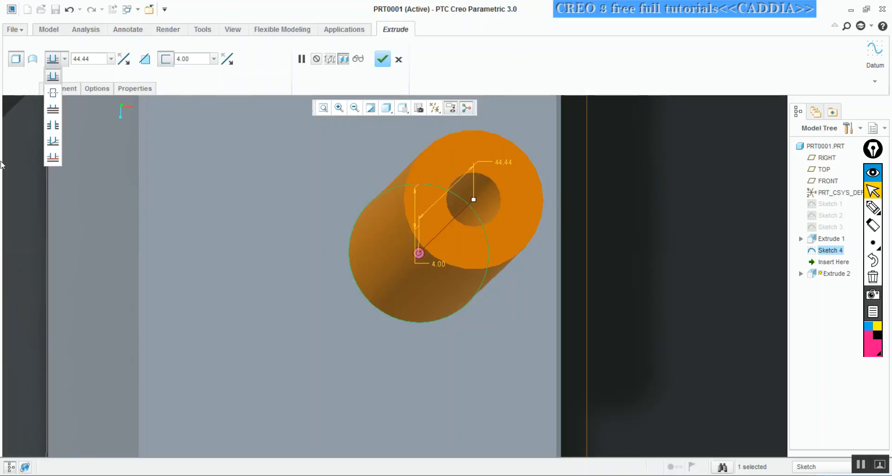
{"action": "left_click", "coordinate": [49, 197]}
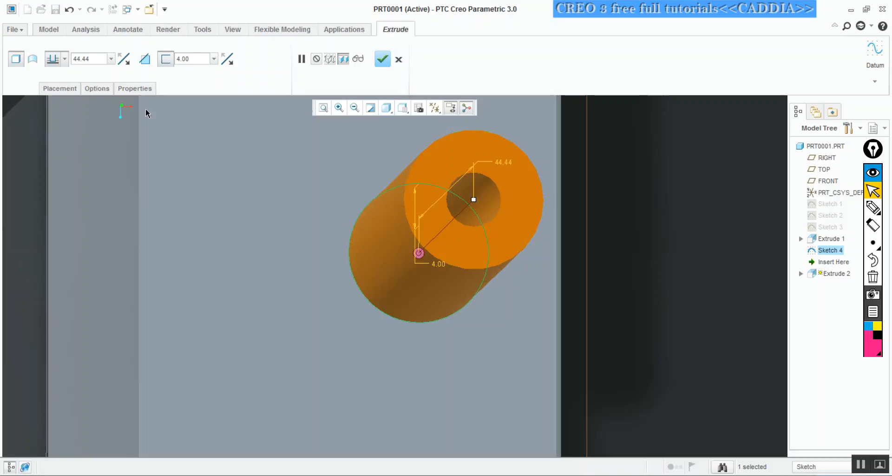
{"action": "middle_click_drag", "start_coordinate": [402, 244], "coordinate": [443, 214], "text": "shift"}
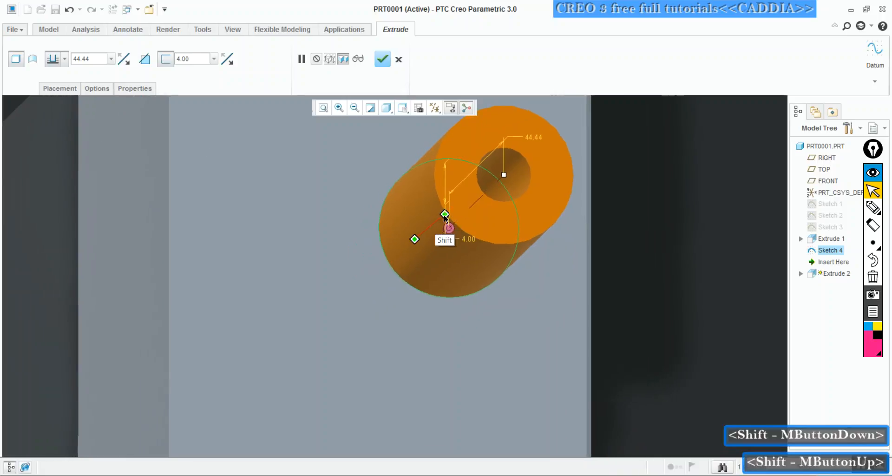
{"action": "left_click", "coordinate": [354, 108]}
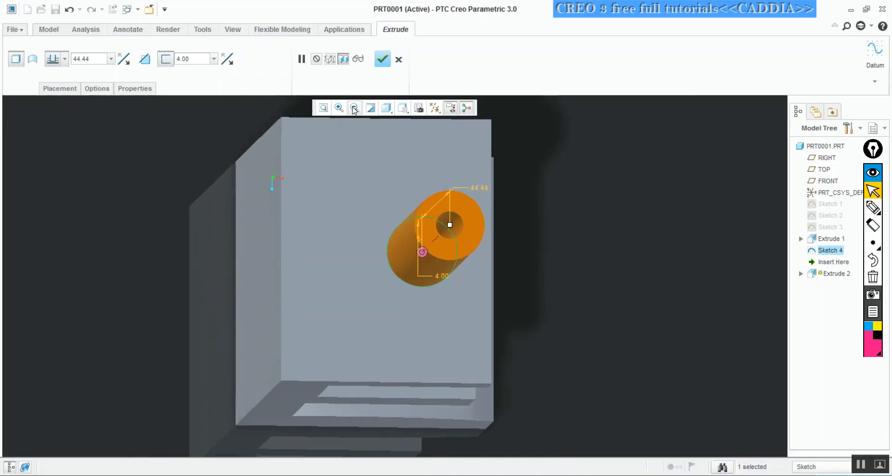
{"action": "middle_click_drag", "start_coordinate": [431, 259], "coordinate": [454, 211]}
{"action": "left_click", "coordinate": [123, 60]}
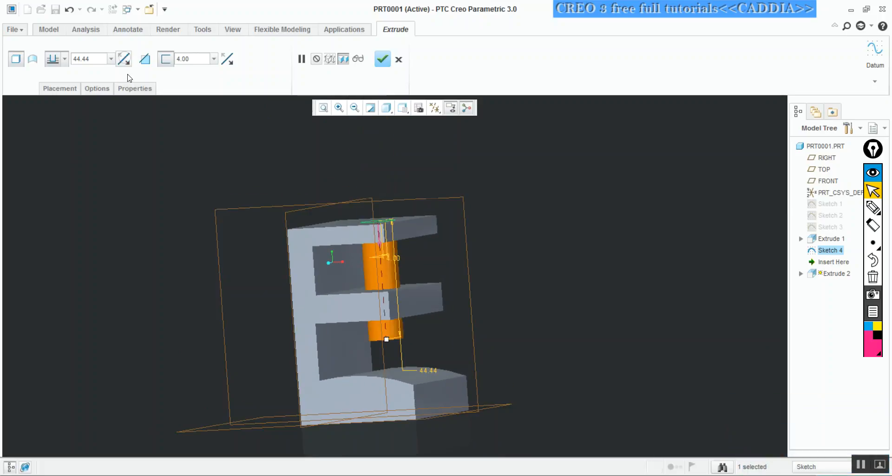
Circle the extrusion depth value in pink pen and return to pointer mode
{"action": "left_click", "coordinate": [65, 59]}
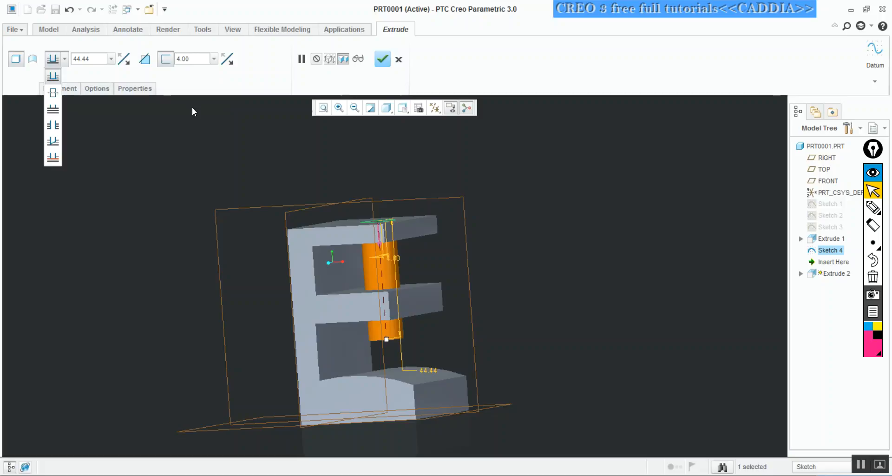
{"action": "key", "text": "ctrl+shift+3"}
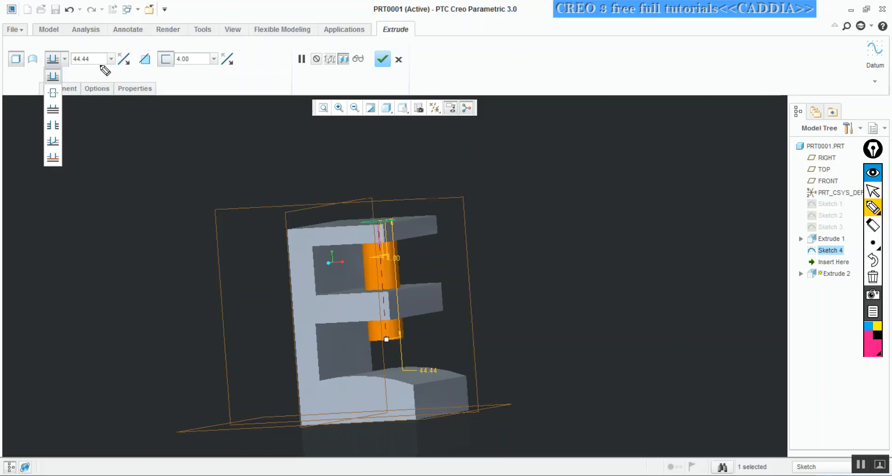
{"action": "mouse_move", "coordinate": [87, 46]}
{"action": "left_mouse_down"}
{"action": "mouse_move", "coordinate": [71, 63]}
{"action": "mouse_move", "coordinate": [107, 69]}
{"action": "mouse_move", "coordinate": [84, 43]}
{"action": "left_mouse_up"}
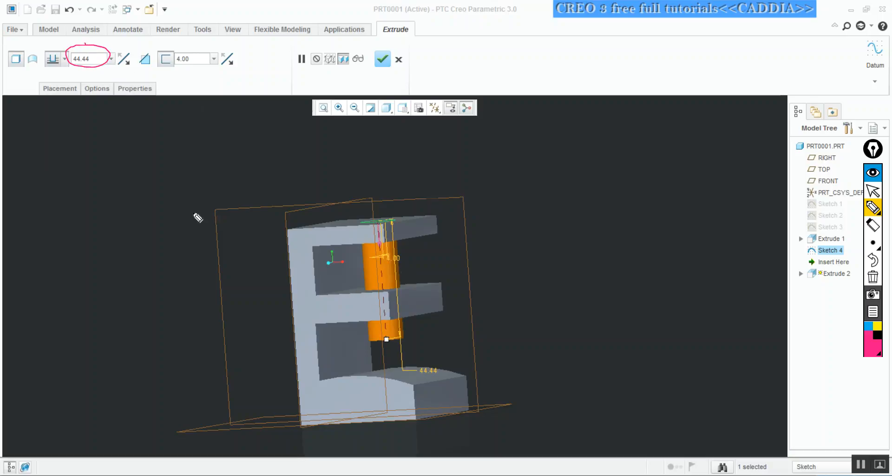
{"action": "key", "text": "ctrl+shift+2"}
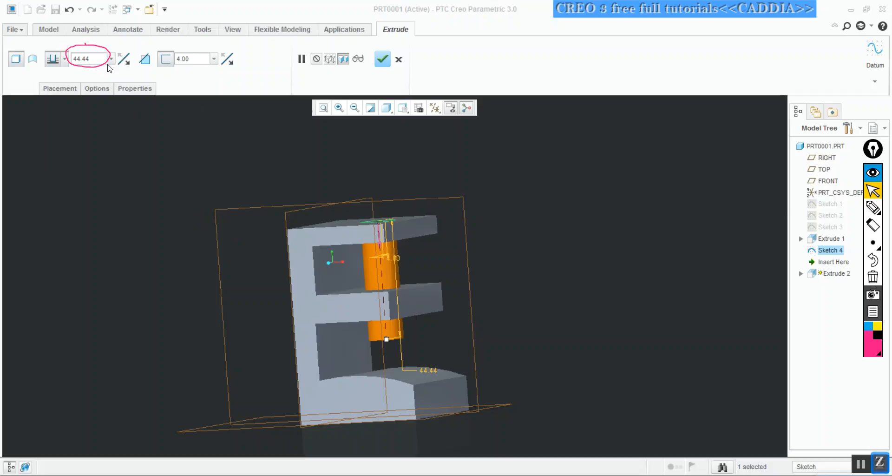
Try extruding the circle symmetrically on both sides of the sketch plane, and switch the depth option to up to next surface
{"action": "left_click", "coordinate": [63, 59]}
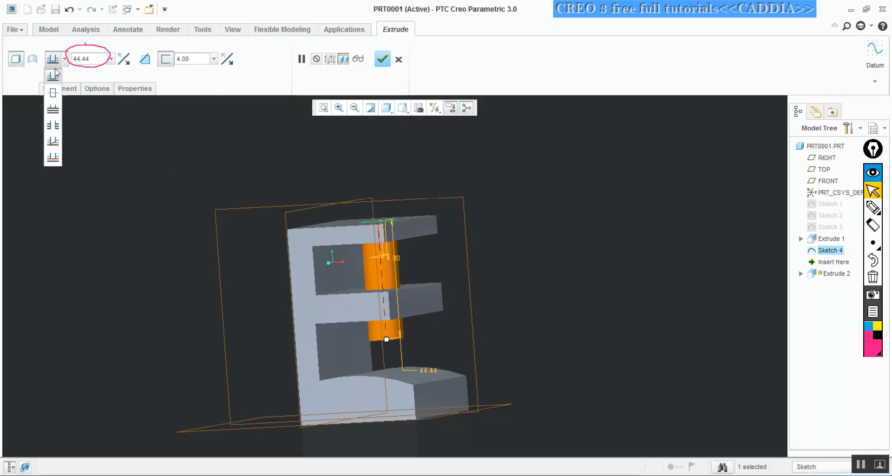
{"action": "left_click", "coordinate": [52, 94]}
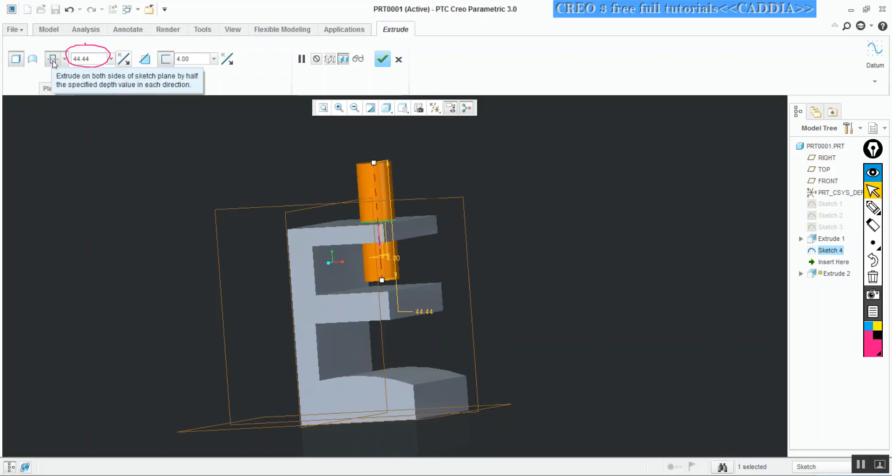
{"action": "left_click", "coordinate": [65, 59]}
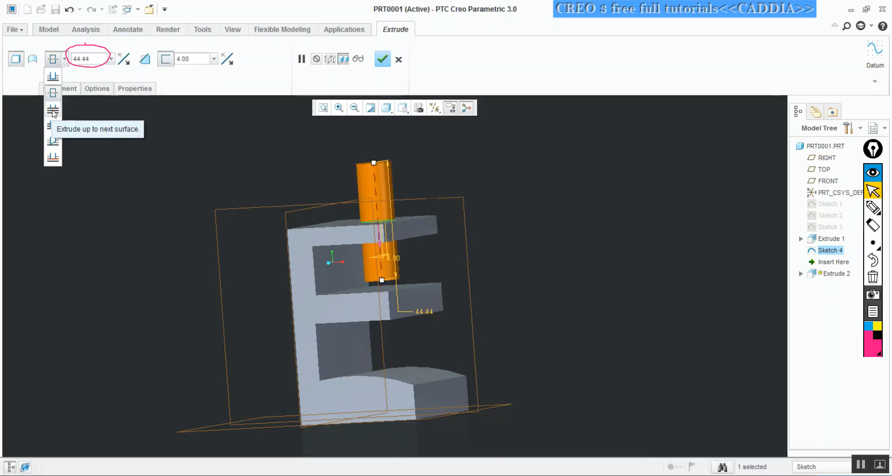
{"action": "left_click", "coordinate": [53, 112]}
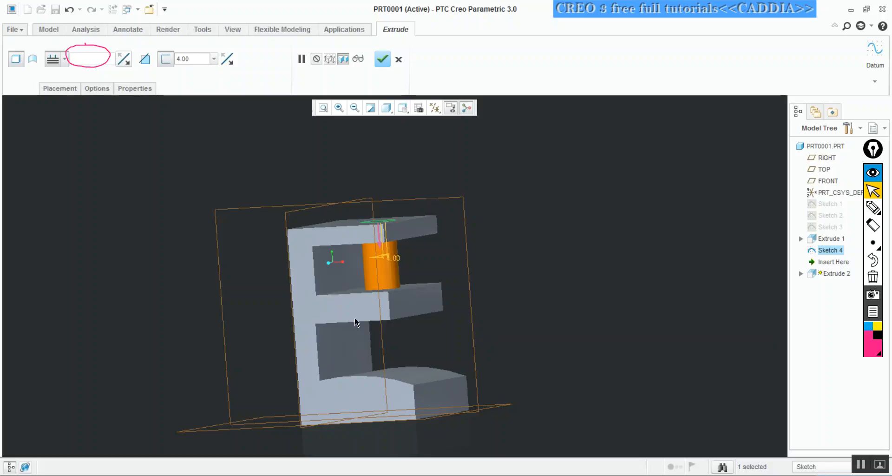
Try extruding the circle through all surfaces and inspect the cylinder between the arms of the E from several angles
{"action": "left_click", "coordinate": [63, 60]}
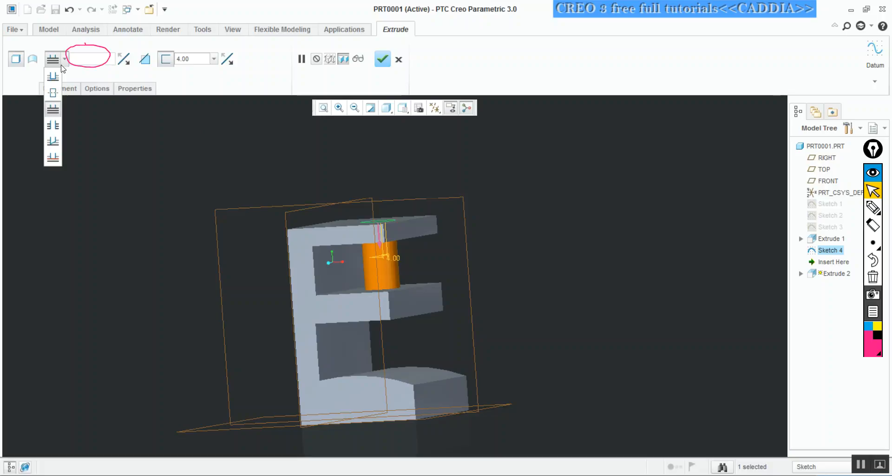
{"action": "left_click", "coordinate": [53, 126]}
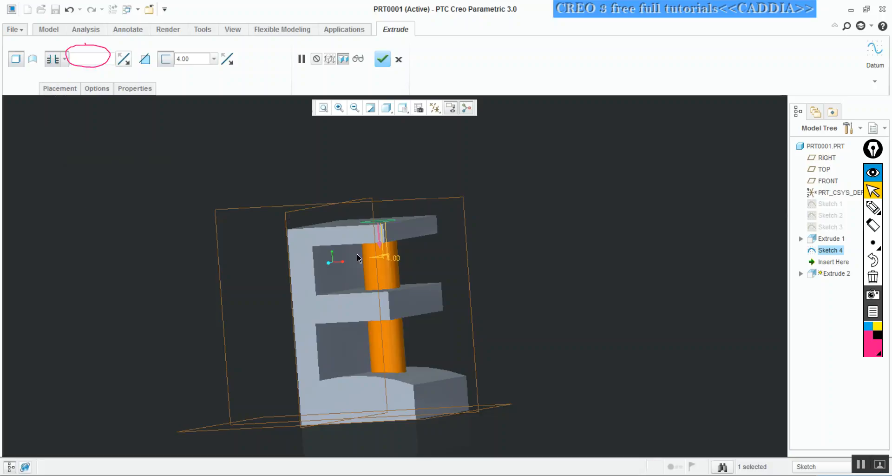
{"action": "mouse_move", "coordinate": [392, 310]}
{"action": "middle_mouse_down"}
{"action": "mouse_move", "coordinate": [398, 293]}
{"action": "mouse_move", "coordinate": [362, 265]}
{"action": "mouse_move", "coordinate": [342, 268]}
{"action": "middle_mouse_up"}
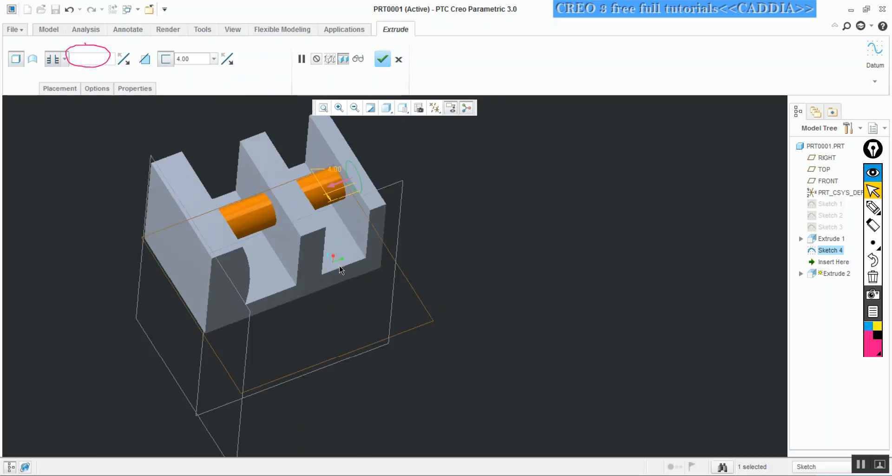
{"action": "mouse_move", "coordinate": [294, 204]}
{"action": "middle_mouse_down"}
{"action": "mouse_move", "coordinate": [271, 220]}
{"action": "mouse_move", "coordinate": [325, 238]}
{"action": "middle_mouse_up"}
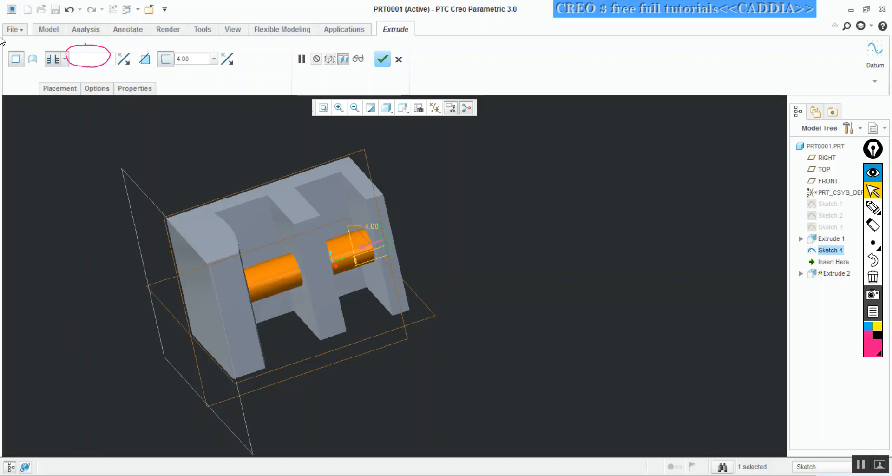
Extrude the circle to intersect with the curved inner surface of the E-shaped solid and complete the feature
{"action": "left_click", "coordinate": [64, 63]}
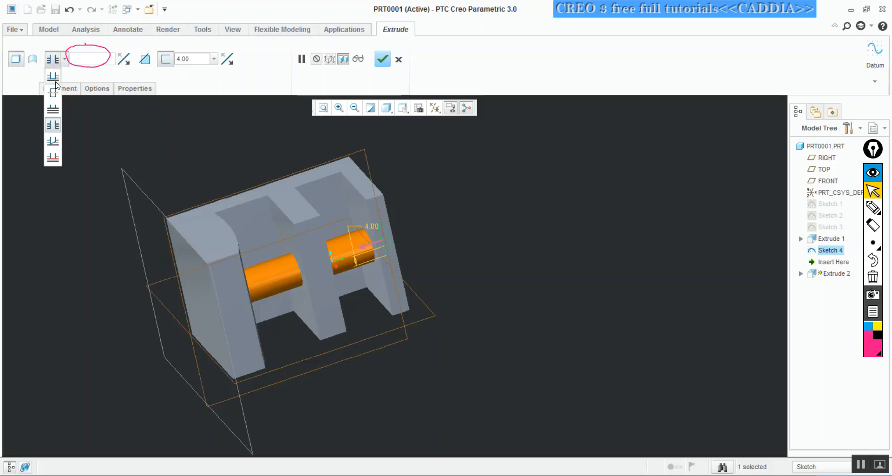
{"action": "left_click", "coordinate": [53, 142]}
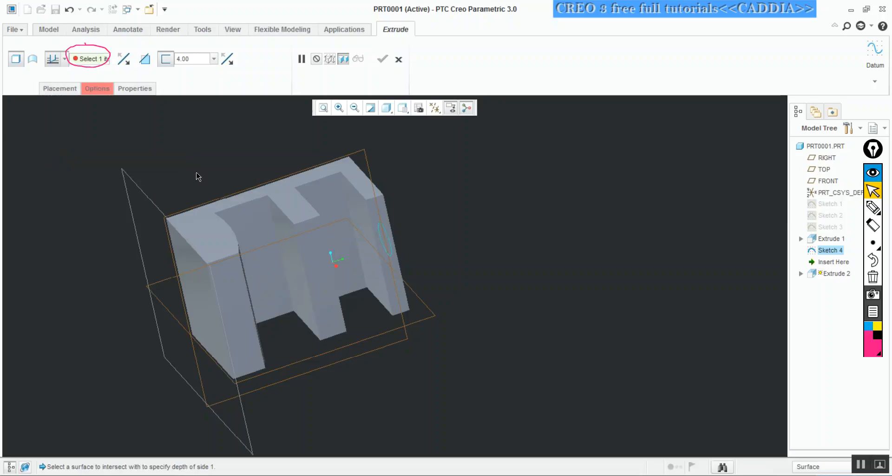
{"action": "mouse_move", "coordinate": [280, 189]}
{"action": "middle_mouse_down"}
{"action": "mouse_move", "coordinate": [255, 194]}
{"action": "mouse_move", "coordinate": [252, 163]}
{"action": "mouse_move", "coordinate": [235, 141]}
{"action": "mouse_move", "coordinate": [225, 145]}
{"action": "middle_mouse_up"}
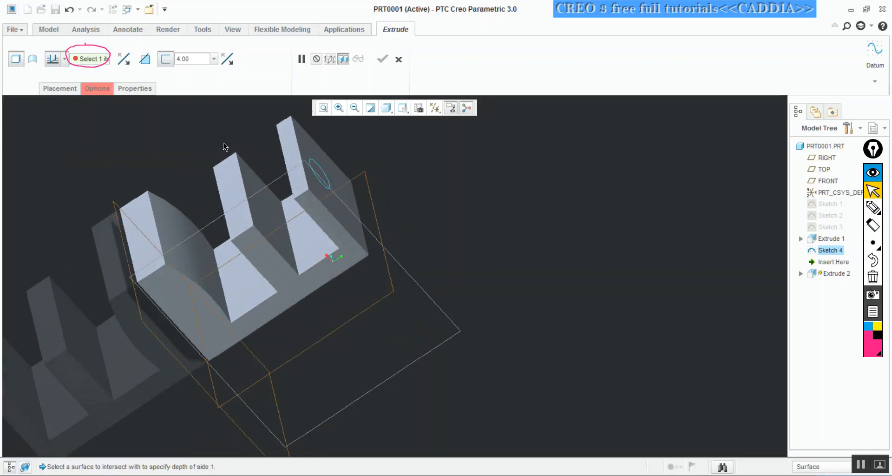
{"action": "left_click", "coordinate": [168, 218]}
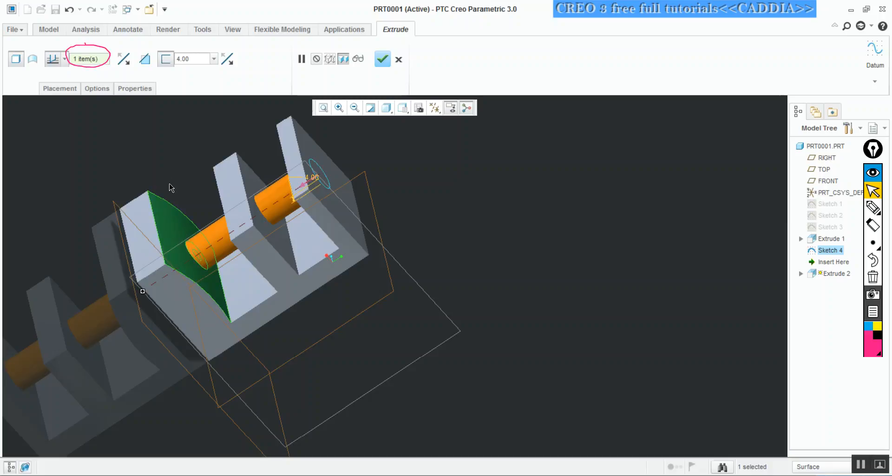
{"action": "left_click", "coordinate": [64, 59]}
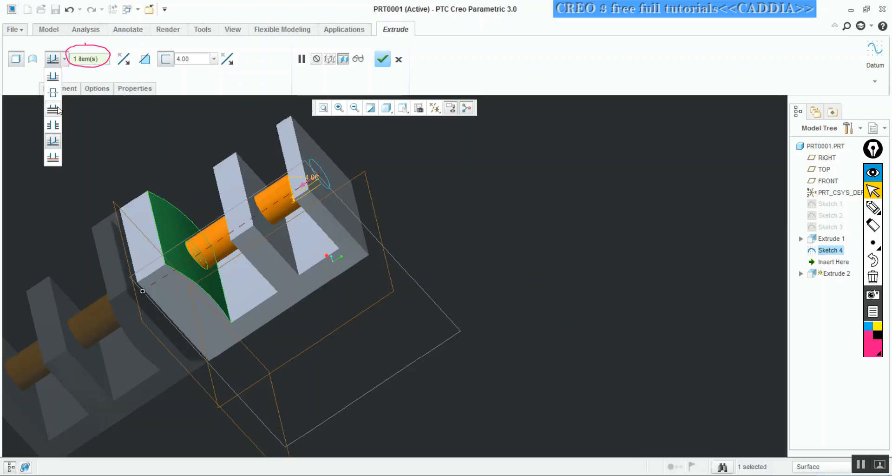
{"action": "left_click", "coordinate": [110, 152]}
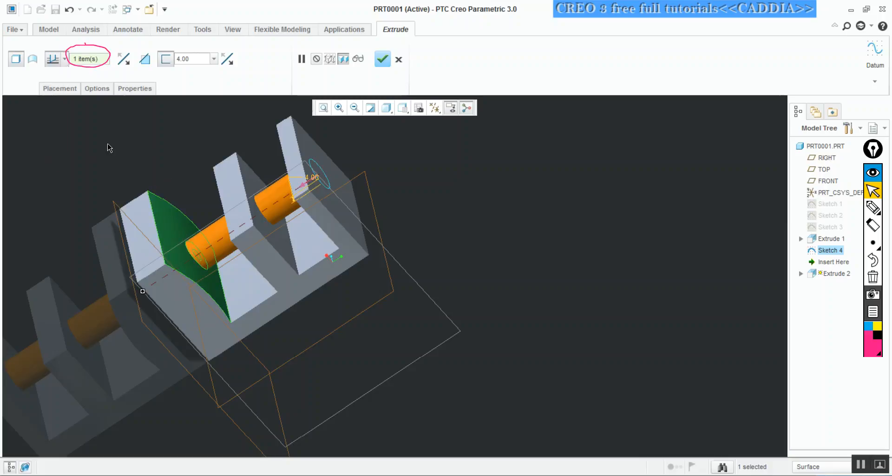
{"action": "left_click", "coordinate": [382, 60]}
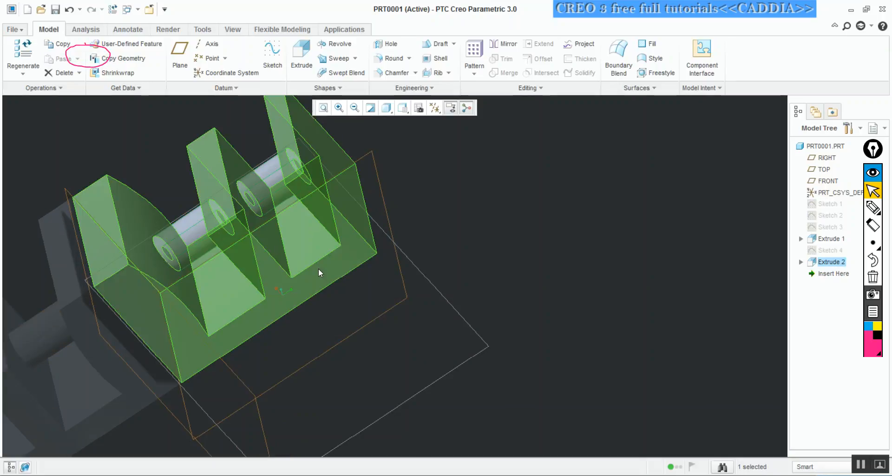
Edit the definition of Sketch 3 inside Extrude 1 and orient the sketch to the 2D view
{"action": "left_click", "coordinate": [873, 242]}
{"action": "left_click", "coordinate": [698, 247]}
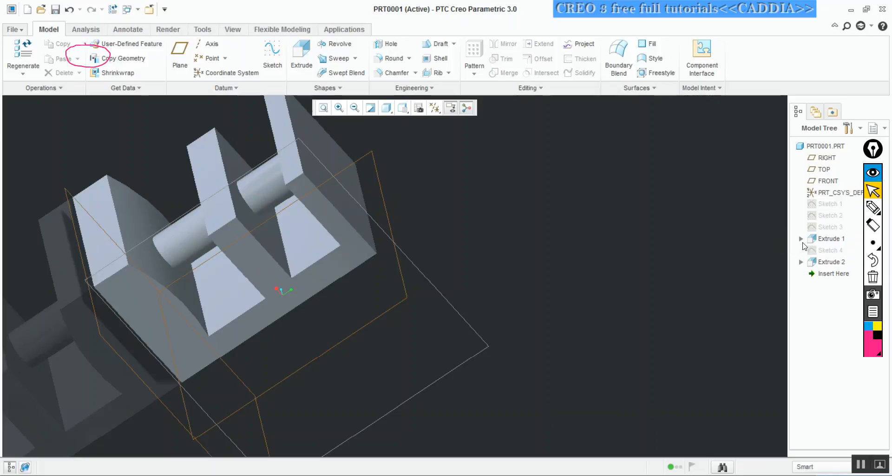
{"action": "left_click", "coordinate": [801, 238]}
{"action": "left_click", "coordinate": [830, 251]}
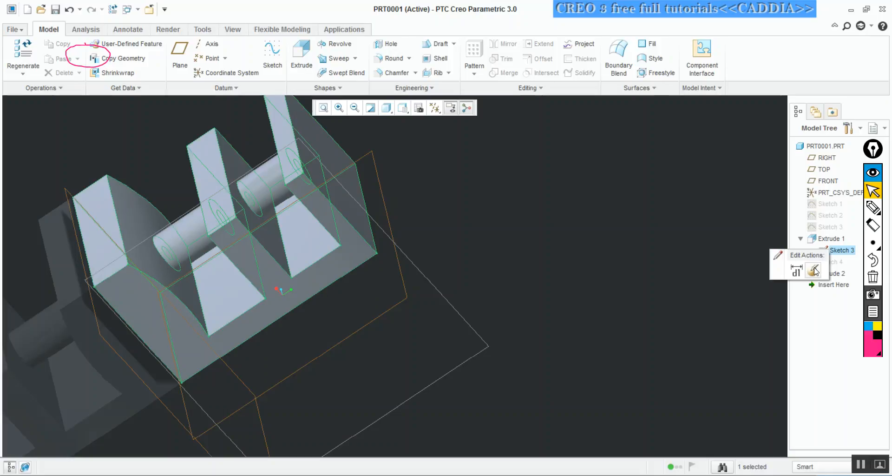
{"action": "left_click", "coordinate": [814, 270]}
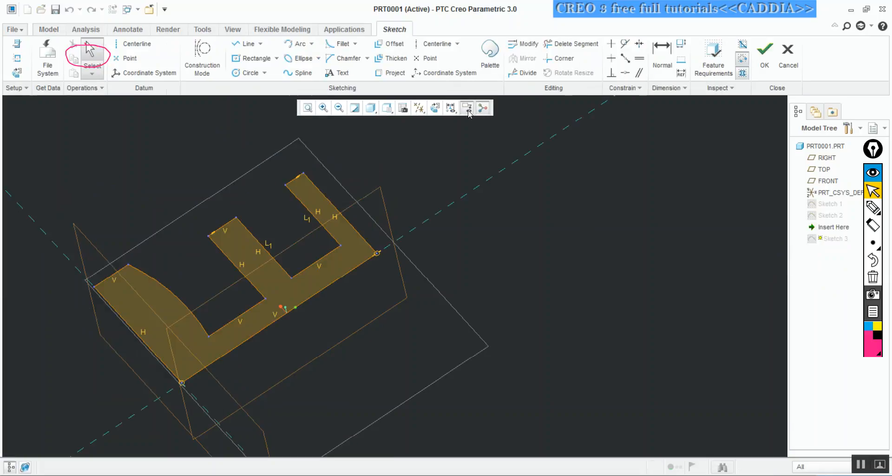
{"action": "left_click", "coordinate": [435, 108]}
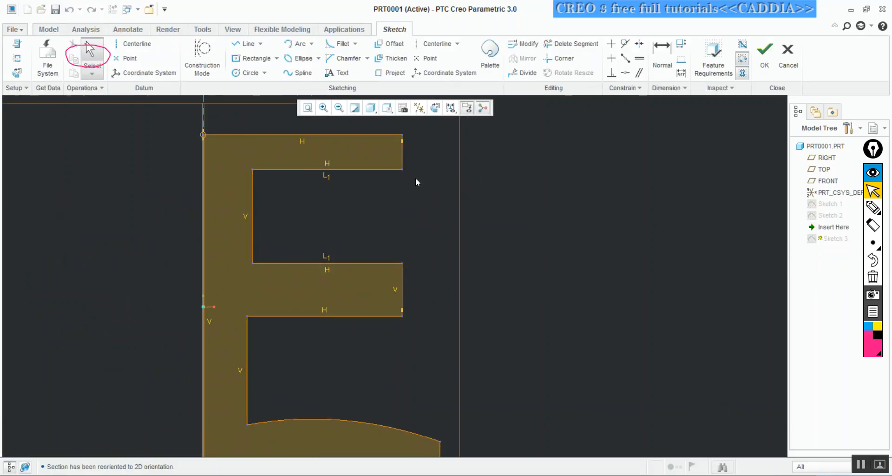
{"action": "middle_click_drag", "start_coordinate": [416, 178], "coordinate": [415, 181], "text": "shift"}
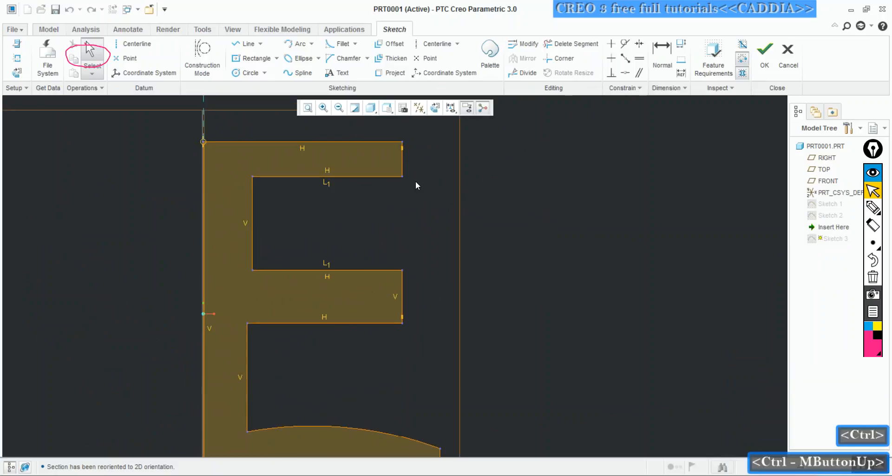
{"action": "key", "text": "ctrl"}
{"action": "mouse_move", "coordinate": [450, 207]}
{"action": "middle_mouse_down", "text": "ctrl"}
{"action": "mouse_move", "coordinate": [450, 245]}
{"action": "mouse_move", "coordinate": [472, 153]}
{"action": "mouse_move", "coordinate": [490, 138]}
{"action": "middle_mouse_up", "text": "ctrl"}
{"action": "mouse_move", "coordinate": [491, 208]}
{"action": "middle_mouse_down", "text": "ctrl"}
{"action": "mouse_move", "coordinate": [490, 136]}
{"action": "mouse_move", "coordinate": [479, 135]}
{"action": "middle_mouse_up", "text": "ctrl"}
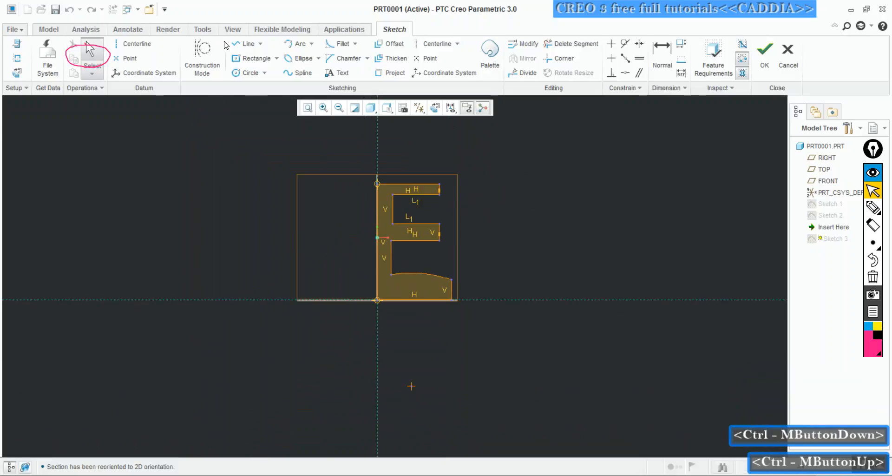
Draw three separate wide corner rectangles below the E profile, each starting on the vertical reference, and complete the sketch
{"action": "left_click", "coordinate": [251, 58]}
{"action": "left_click", "coordinate": [349, 335]}
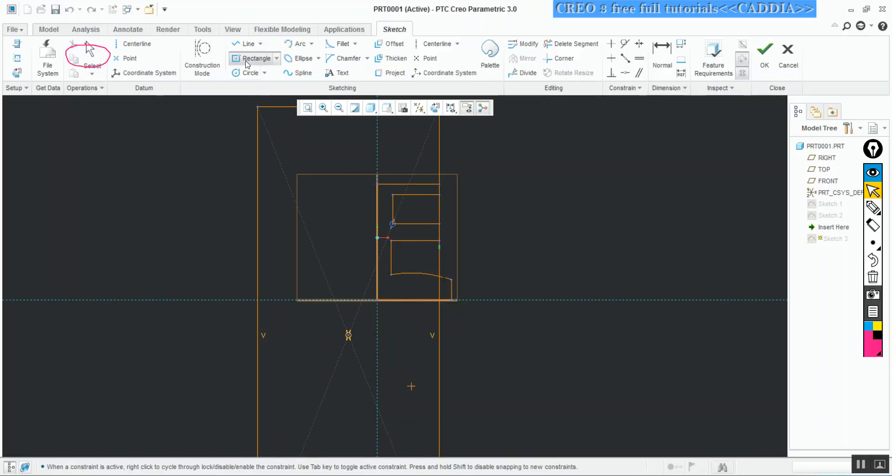
{"action": "left_click", "coordinate": [277, 58]}
{"action": "left_click", "coordinate": [253, 76]}
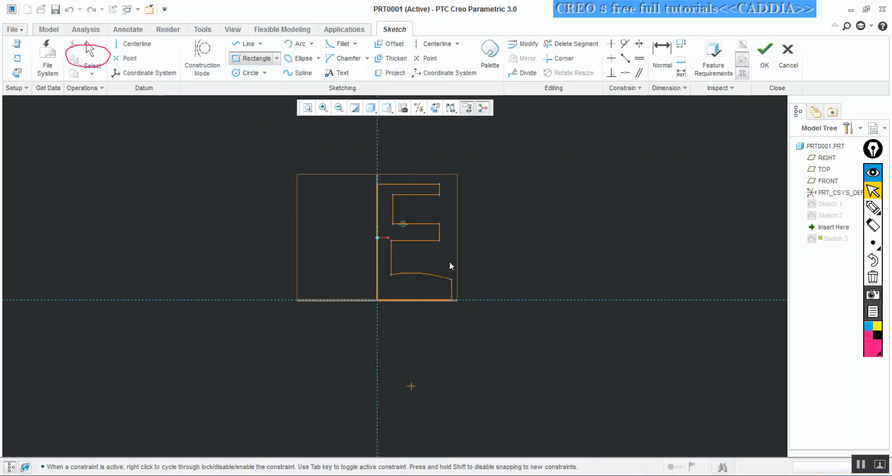
{"action": "left_click", "coordinate": [377, 342]}
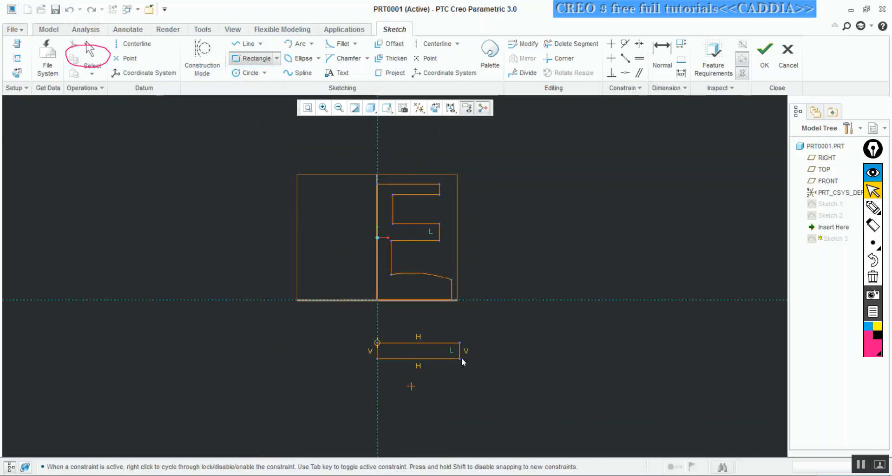
{"action": "left_click", "coordinate": [465, 358]}
{"action": "left_click", "coordinate": [377, 398]}
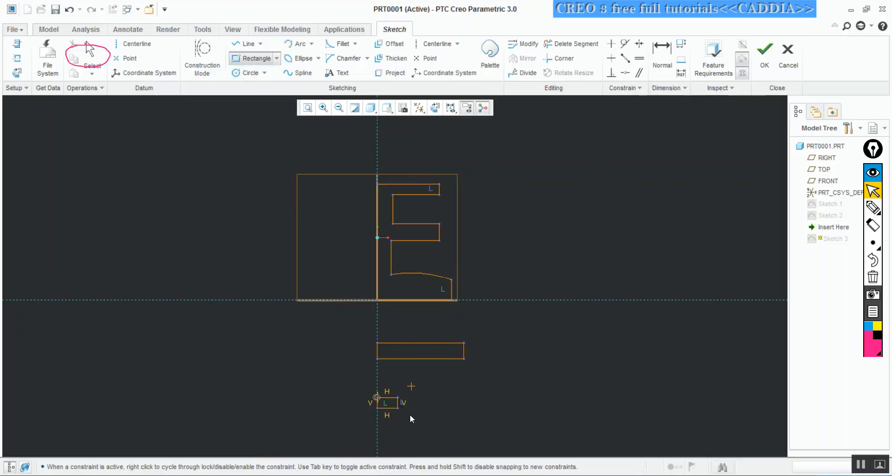
{"action": "left_click", "coordinate": [481, 413]}
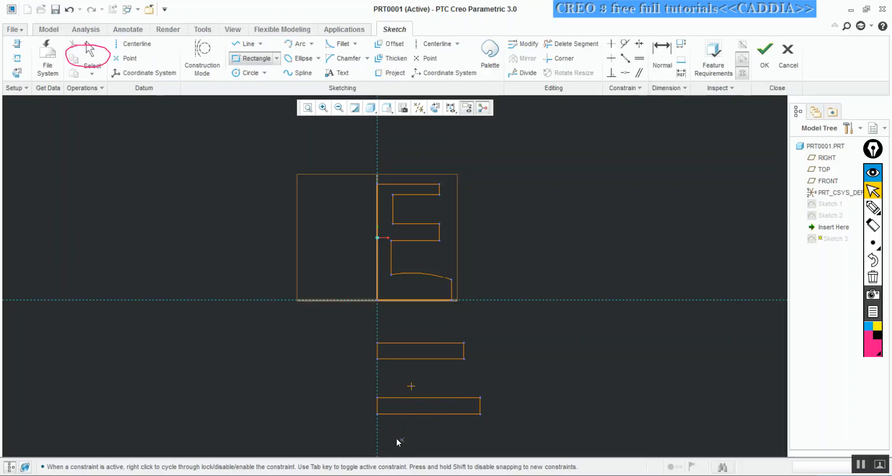
{"action": "left_click", "coordinate": [378, 438]}
{"action": "left_click", "coordinate": [481, 445]}
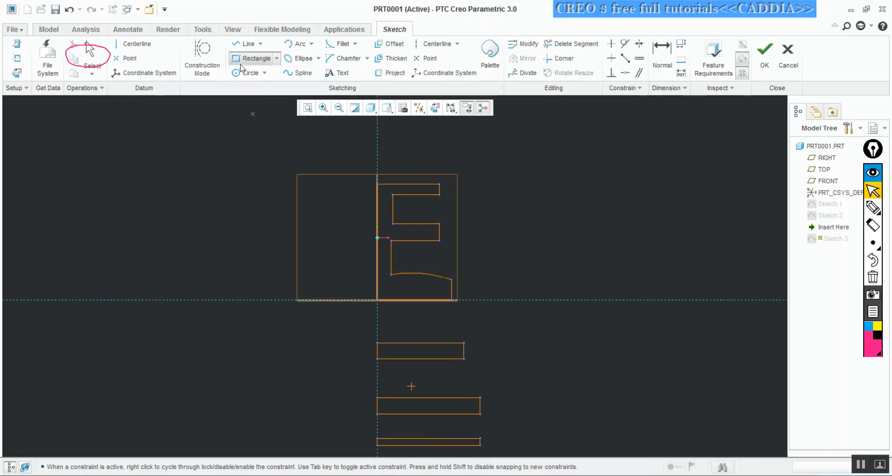
{"action": "left_click", "coordinate": [764, 52]}
Inspect the solid with its new separate bars and edit the definition of Extrude 2
{"action": "middle_click_drag", "start_coordinate": [543, 229], "coordinate": [427, 184]}
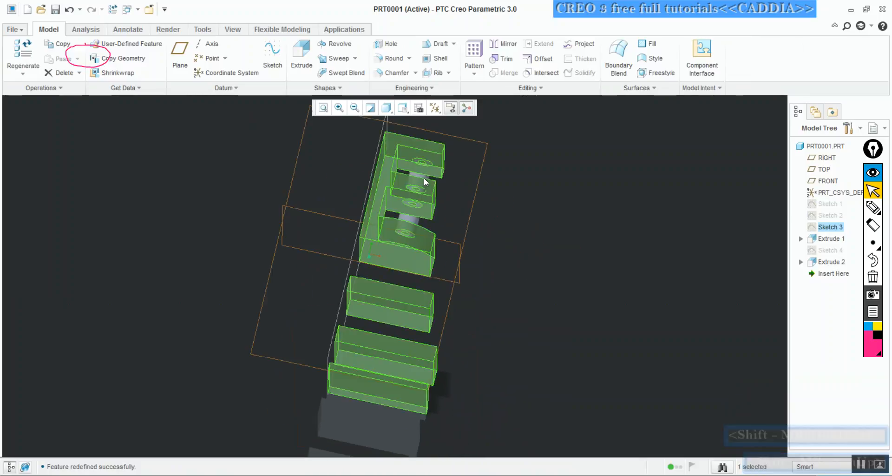
{"action": "left_click", "coordinate": [873, 242]}
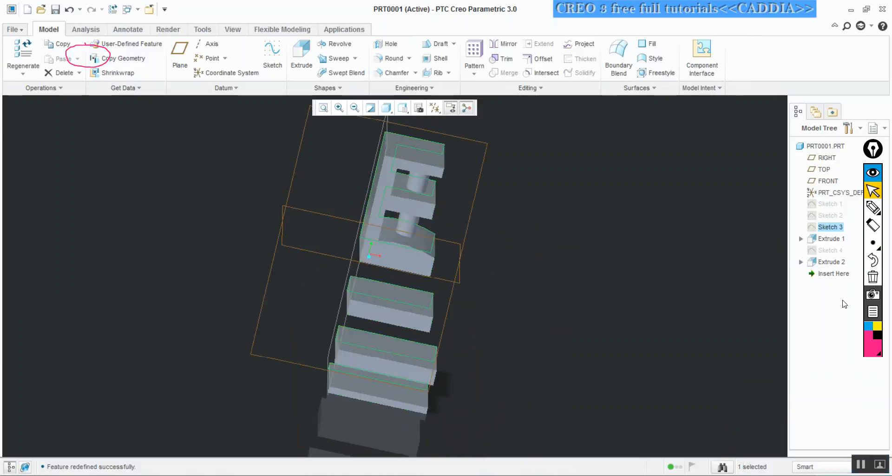
{"action": "left_click", "coordinate": [826, 262]}
{"action": "right_click", "coordinate": [827, 263]}
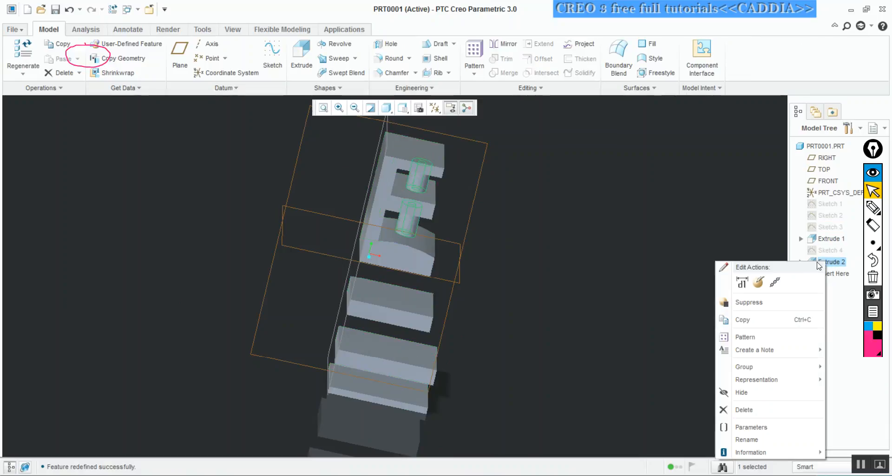
{"action": "left_click", "coordinate": [742, 281]}
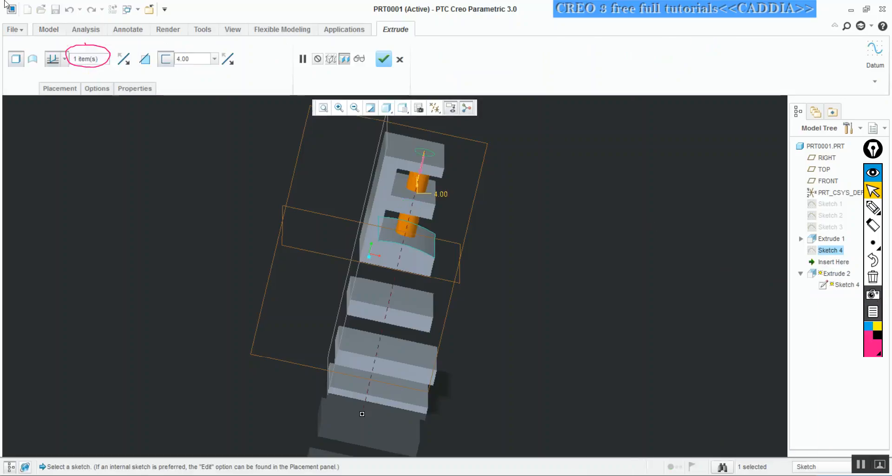
Try extruding the circle to a blind depth of 100
{"action": "left_click", "coordinate": [65, 59]}
{"action": "left_click", "coordinate": [54, 79]}
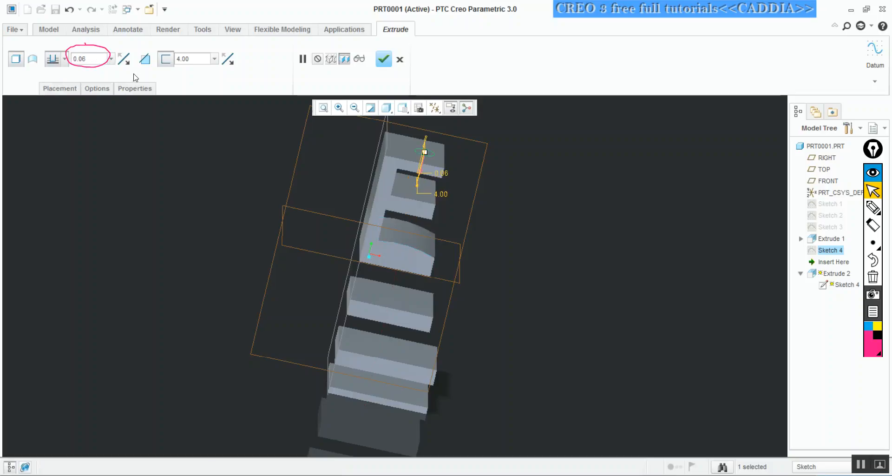
{"action": "double_click", "coordinate": [86, 58]}
{"action": "type", "text": "100"}
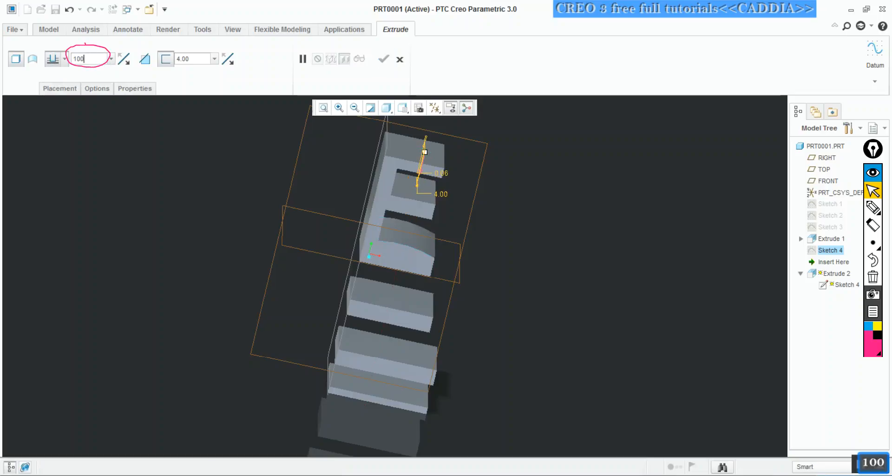
{"action": "key", "text": "Return"}
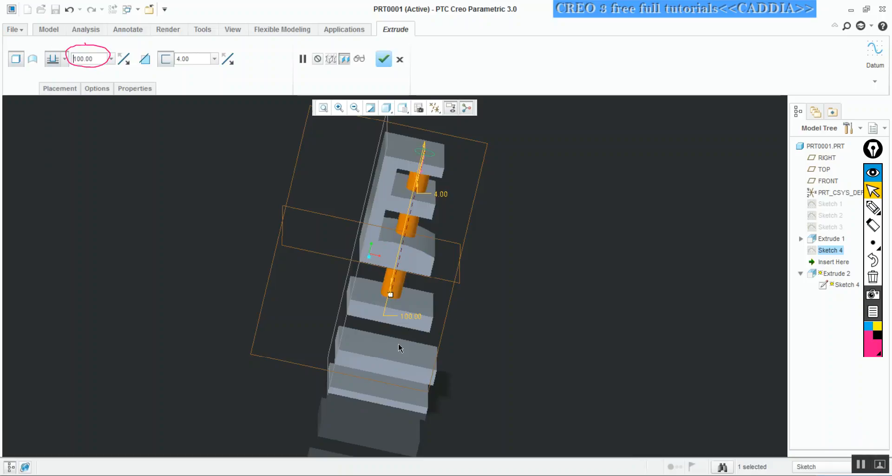
Try extruding the circle symmetrically about its sketch plane, and display the model as shading with edges
{"action": "left_click", "coordinate": [64, 59]}
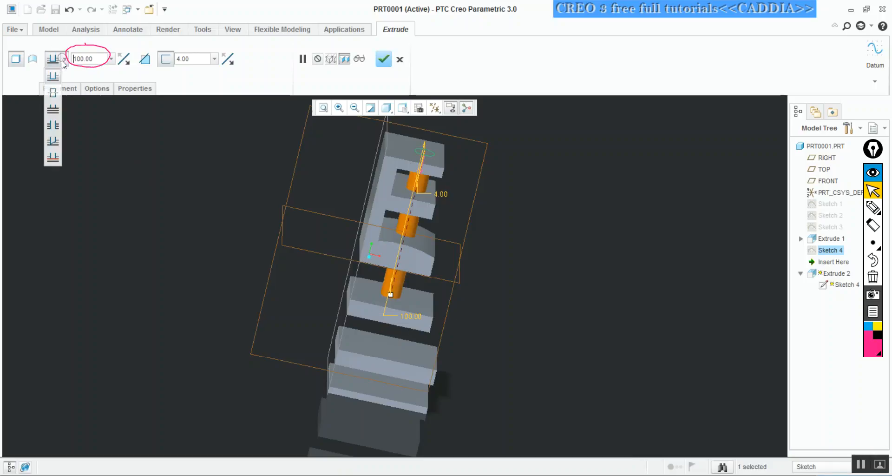
{"action": "left_click", "coordinate": [52, 91]}
{"action": "middle_click_drag", "start_coordinate": [392, 191], "coordinate": [325, 188]}
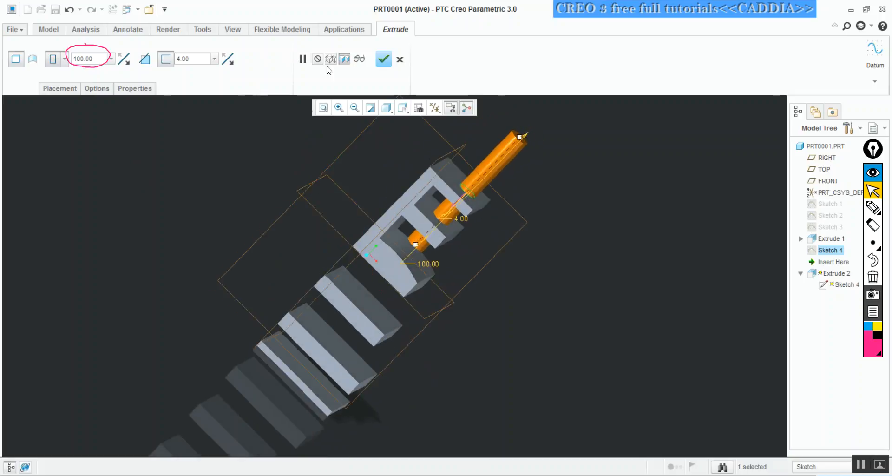
{"action": "left_click", "coordinate": [387, 107]}
{"action": "left_click", "coordinate": [317, 133]}
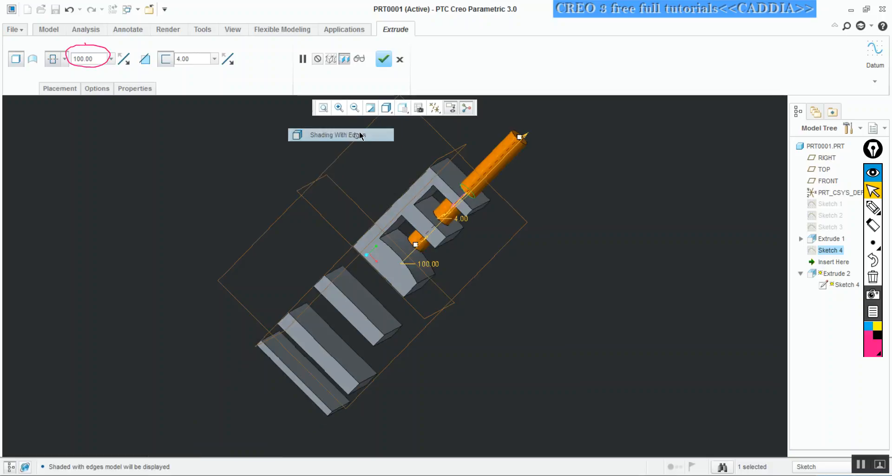
Try extruding the circle up to the next surface and inspect the preview
{"action": "left_click", "coordinate": [65, 60]}
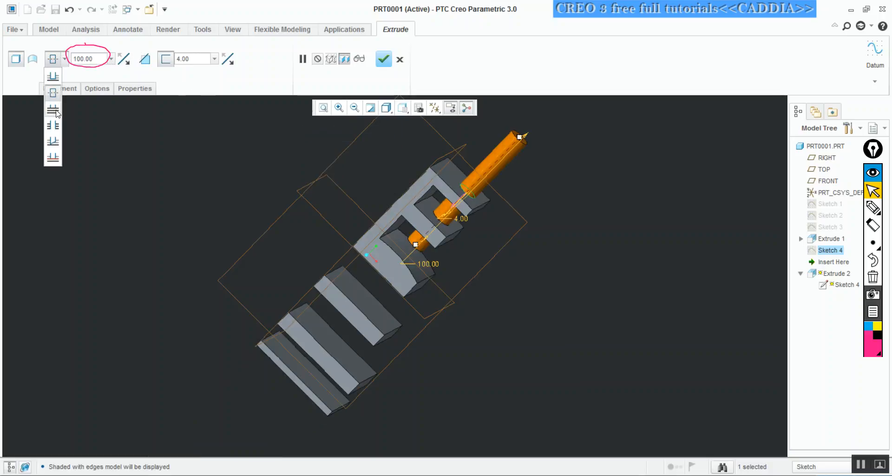
{"action": "left_click", "coordinate": [56, 112]}
{"action": "mouse_move", "coordinate": [445, 208]}
{"action": "middle_mouse_down"}
{"action": "mouse_move", "coordinate": [422, 173]}
{"action": "mouse_move", "coordinate": [412, 202]}
{"action": "middle_mouse_up"}
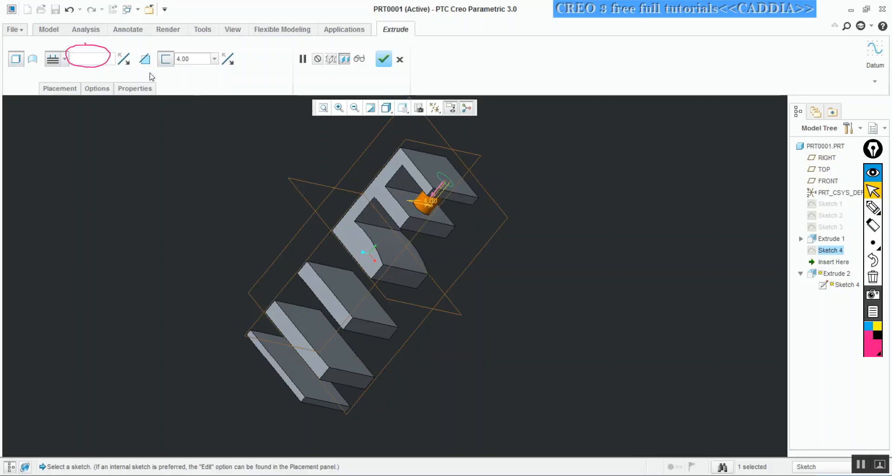
Try extruding the circle through all surfaces and inspect the cylinder passing through the E and the separate bars
{"action": "left_click", "coordinate": [64, 60]}
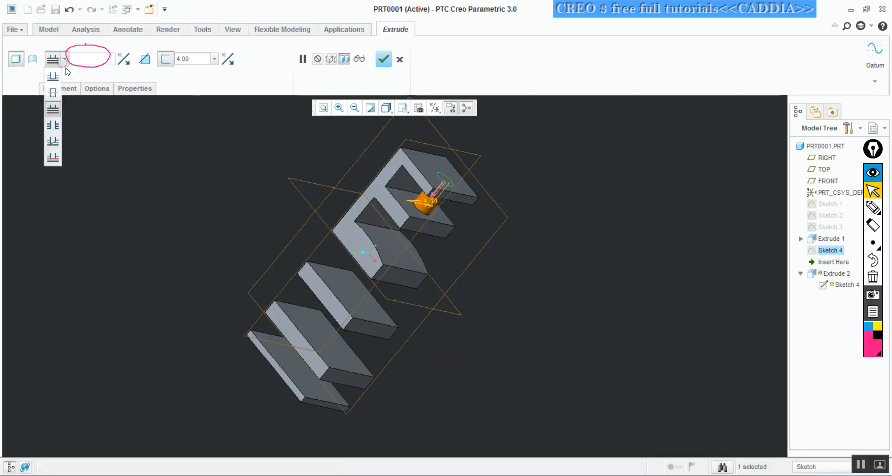
{"action": "left_click", "coordinate": [53, 125]}
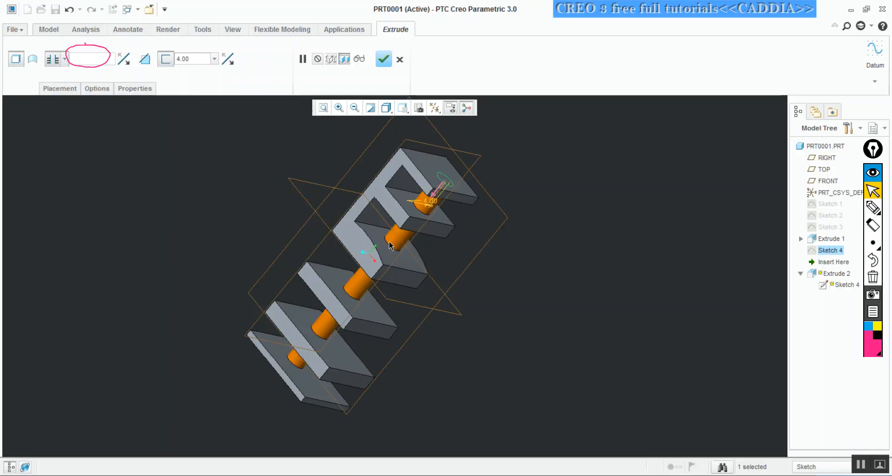
{"action": "middle_click_drag", "start_coordinate": [386, 244], "coordinate": [357, 201]}
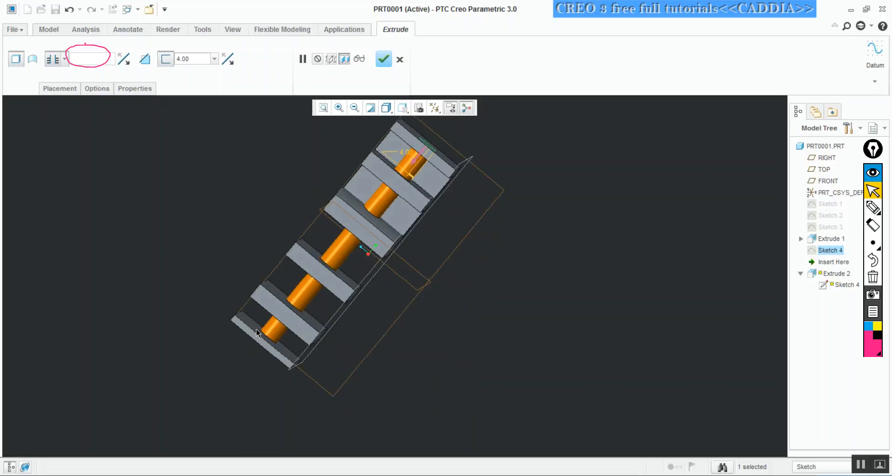
{"action": "mouse_move", "coordinate": [363, 213]}
{"action": "middle_mouse_down"}
{"action": "mouse_move", "coordinate": [367, 253]}
{"action": "mouse_move", "coordinate": [373, 224]}
{"action": "middle_mouse_up"}
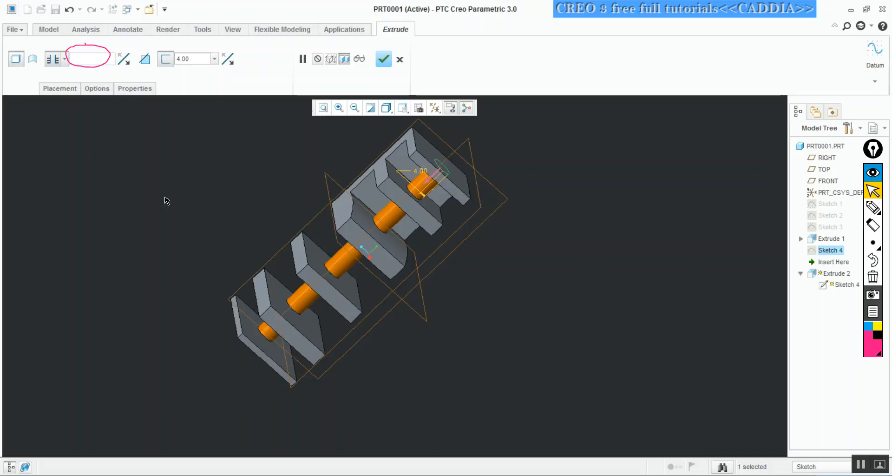
Try extruding the circle until it intersects a selected surface, picking faces on the first and second separate bars
{"action": "left_click", "coordinate": [65, 59]}
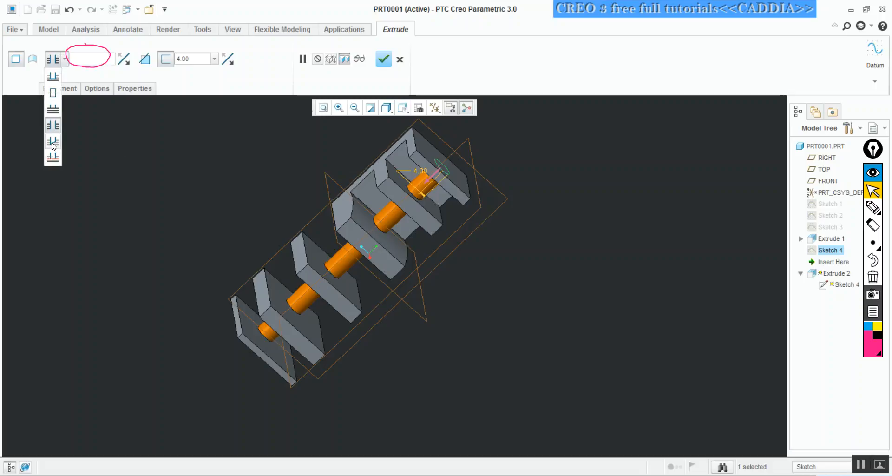
{"action": "left_click", "coordinate": [53, 146]}
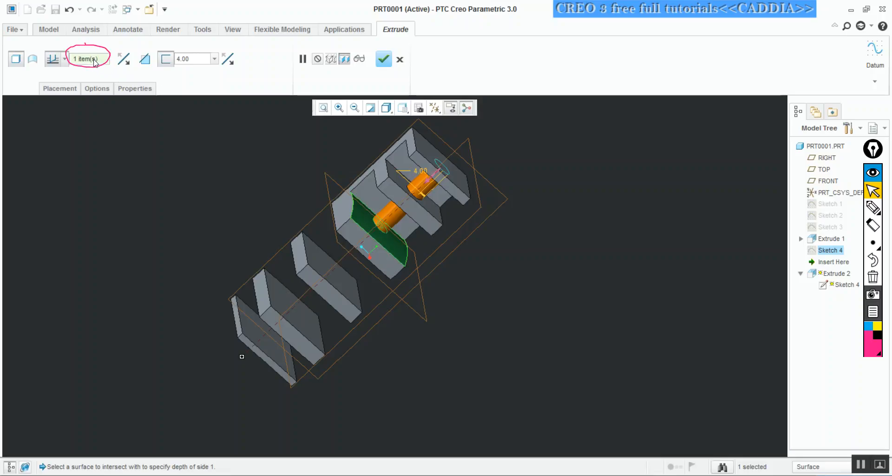
{"action": "left_click", "coordinate": [322, 264]}
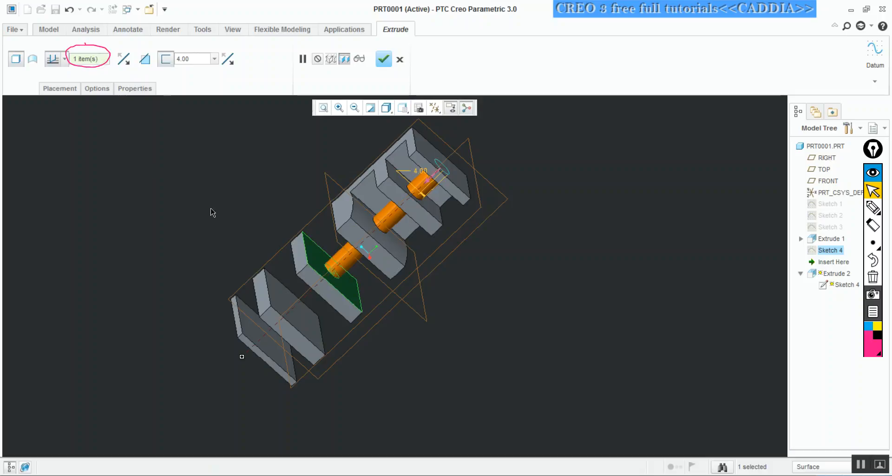
{"action": "left_click", "coordinate": [278, 292]}
{"action": "key", "text": "ctrl+shift+z"}
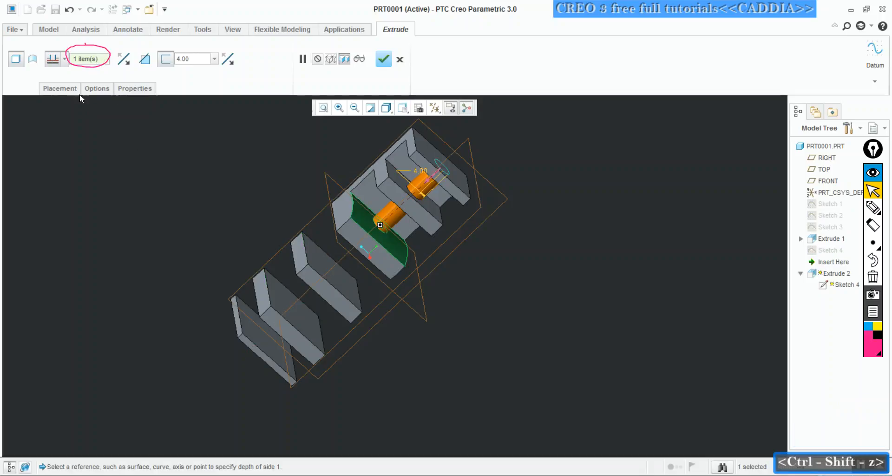
Extrude the circle up to a selected reference, picking a corner point of the first separate bar
{"action": "left_click", "coordinate": [65, 59]}
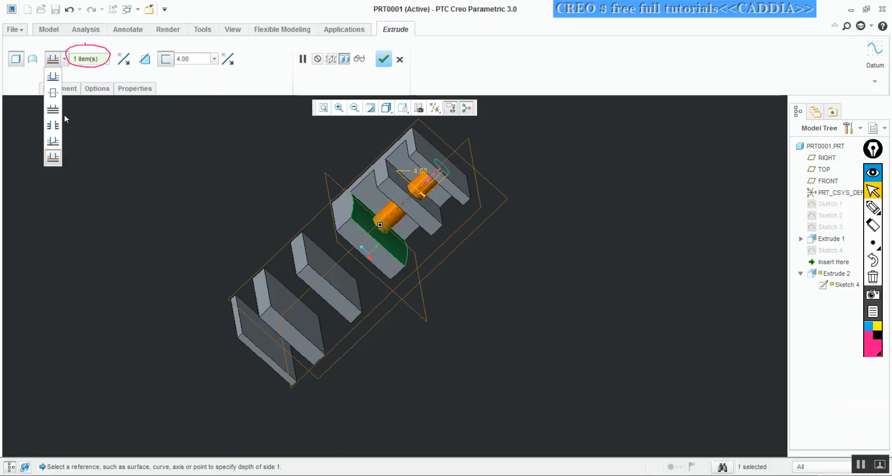
{"action": "left_click", "coordinate": [61, 156]}
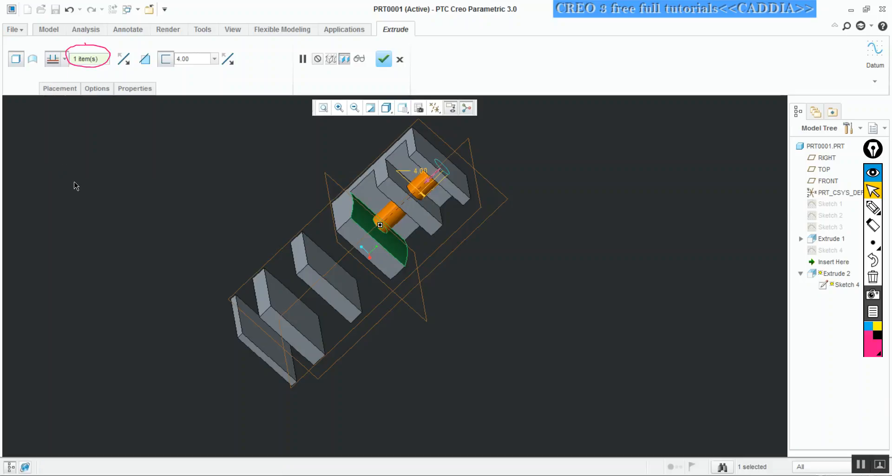
{"action": "left_click", "coordinate": [308, 268]}
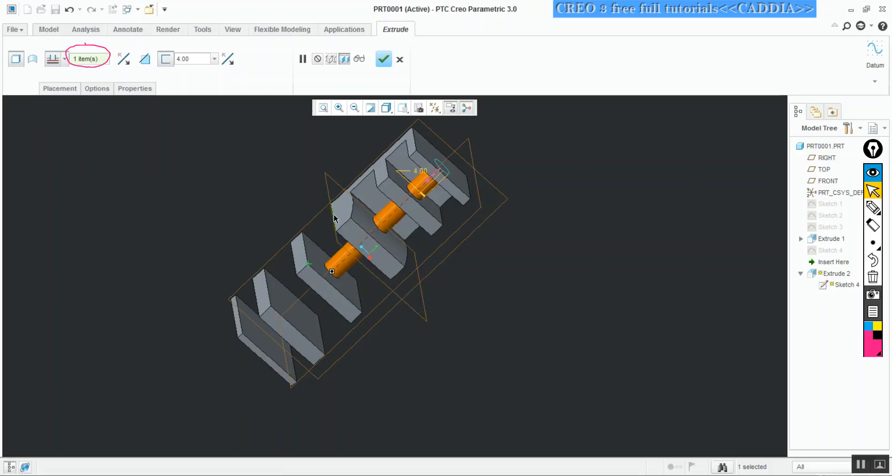
{"action": "left_click", "coordinate": [64, 59]}
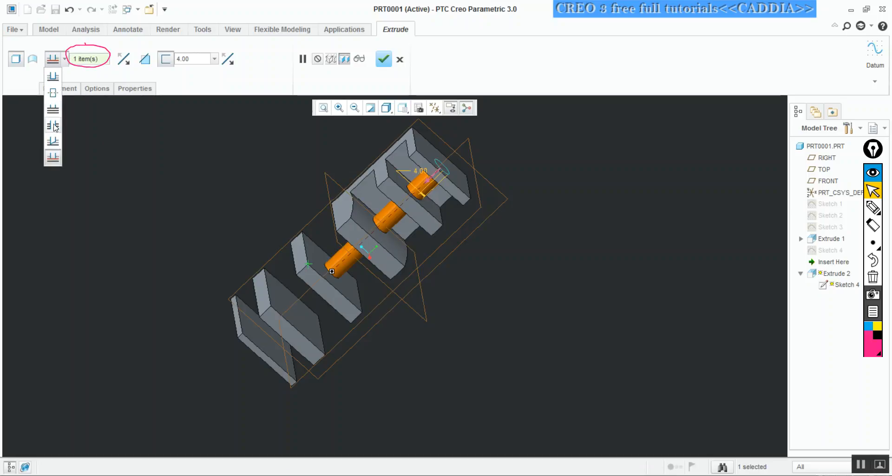
{"action": "left_click", "coordinate": [28, 77]}
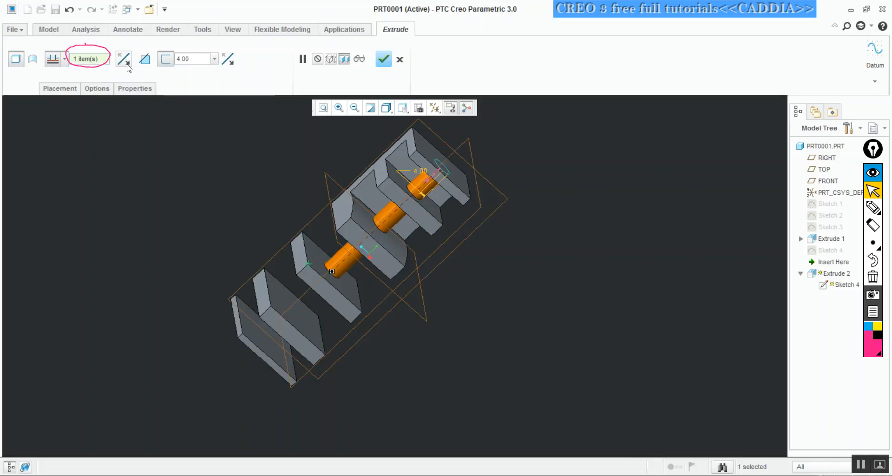
Switch the circle's extrusion to remove material and inspect the ring-shaped cuts
{"action": "left_click", "coordinate": [146, 67]}
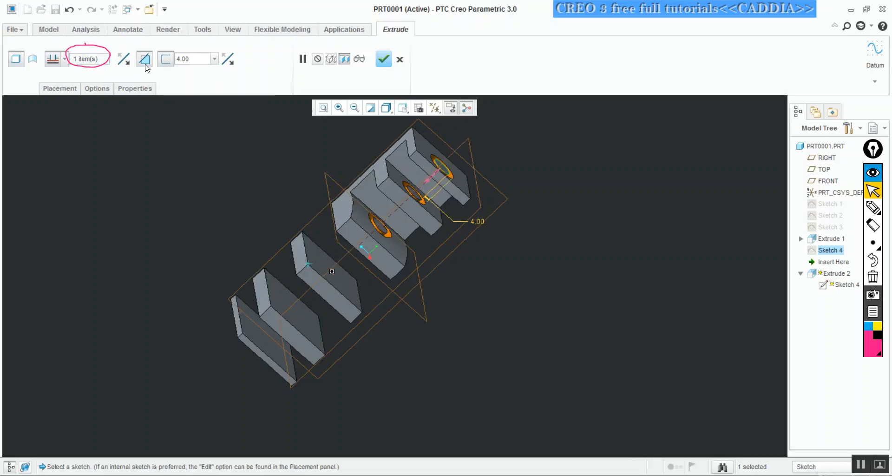
{"action": "middle_click_drag", "start_coordinate": [544, 221], "coordinate": [523, 244]}
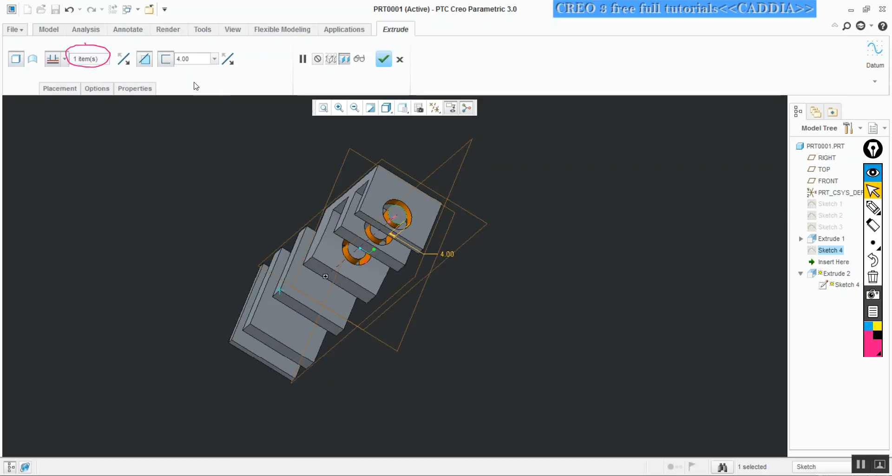
Turn off the thickened sketch option so the full circle is cut, and flip the extrude's depth direction
{"action": "left_click", "coordinate": [166, 61]}
{"action": "left_click", "coordinate": [167, 61]}
{"action": "left_click", "coordinate": [228, 59]}
{"action": "left_click", "coordinate": [166, 60]}
{"action": "left_click", "coordinate": [166, 61]}
{"action": "left_click", "coordinate": [166, 61]}
{"action": "left_click", "coordinate": [166, 60]}
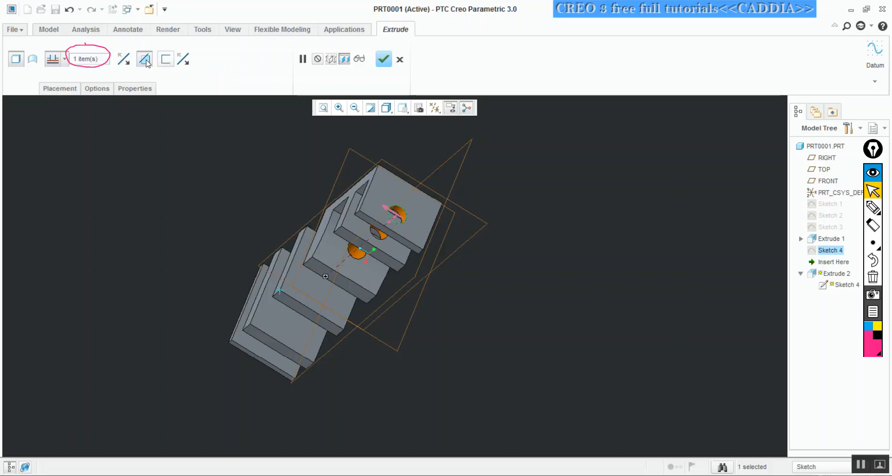
{"action": "left_click", "coordinate": [125, 64]}
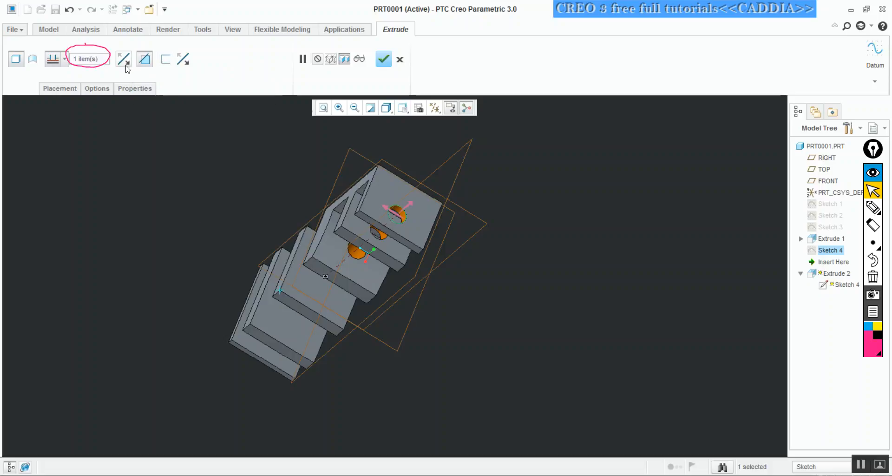